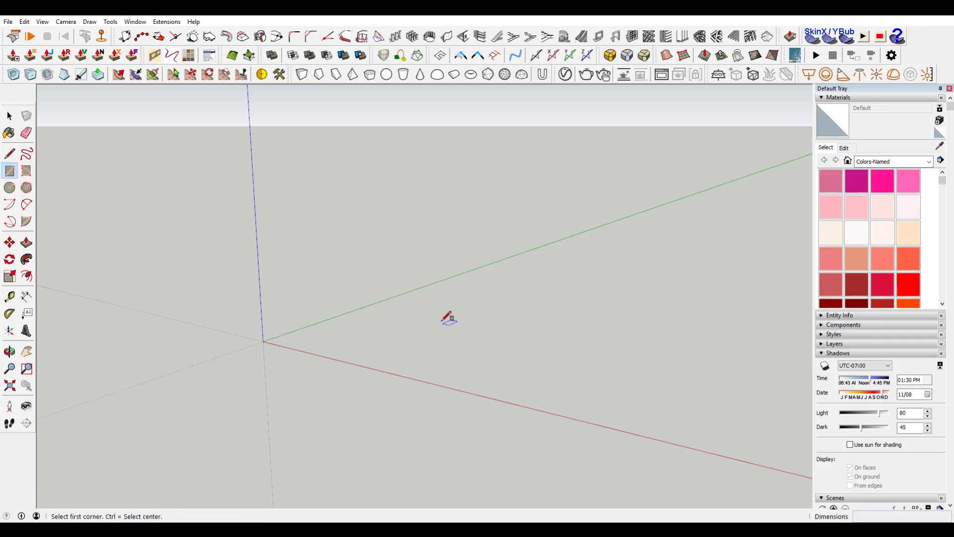
Step: Draw a ground rectangle about 13' 2 1/2" by 1' 9 1/4" from the origin and pull it up into a wall block
{"action": "left_click", "coordinate": [263, 342]}
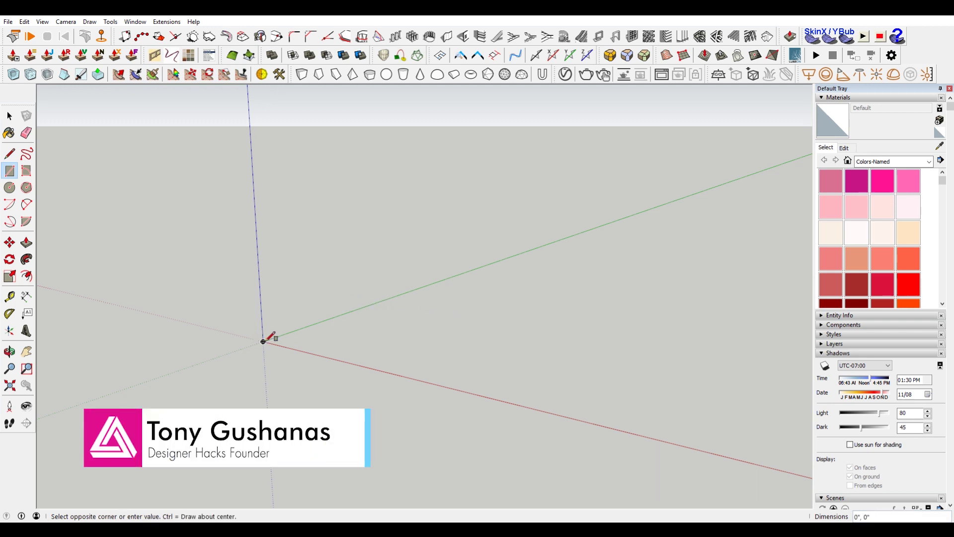
{"action": "left_click", "coordinate": [491, 381]}
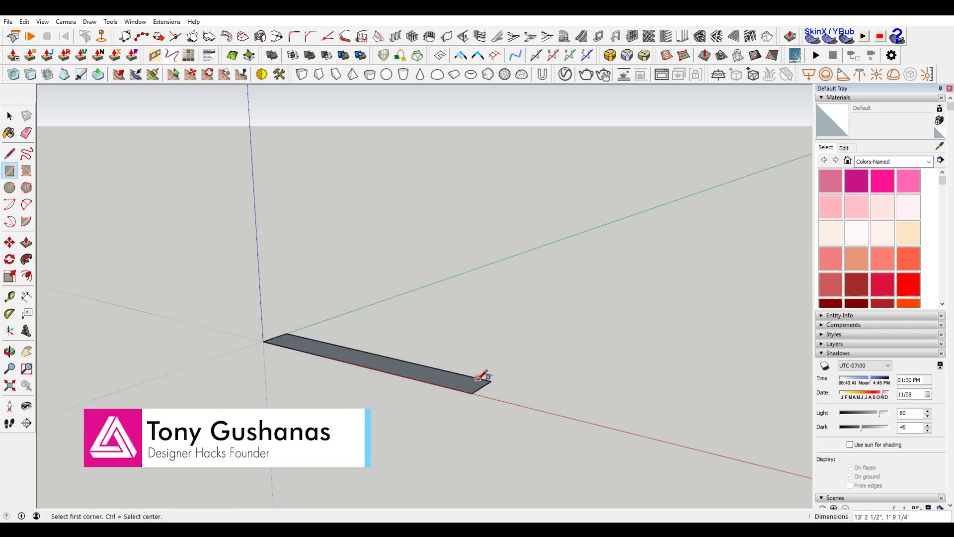
{"action": "key", "text": "p"}
{"action": "left_click_drag", "start_coordinate": [473, 383], "coordinate": [431, 175]}
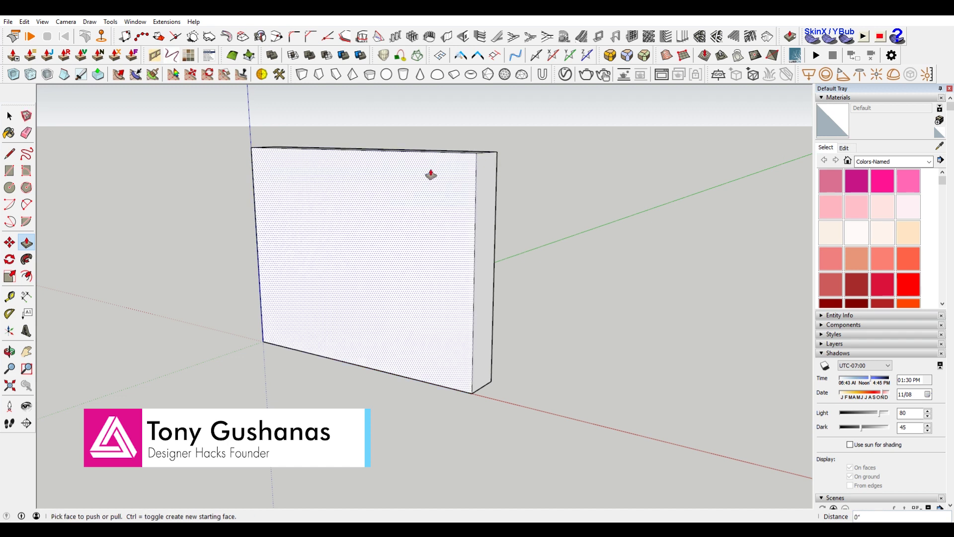
Step: Select all connected geometry of the wall block and make it a group
{"action": "key", "text": "space"}
{"action": "triple_click", "coordinate": [383, 225]}
{"action": "right_click", "coordinate": [386, 226]}
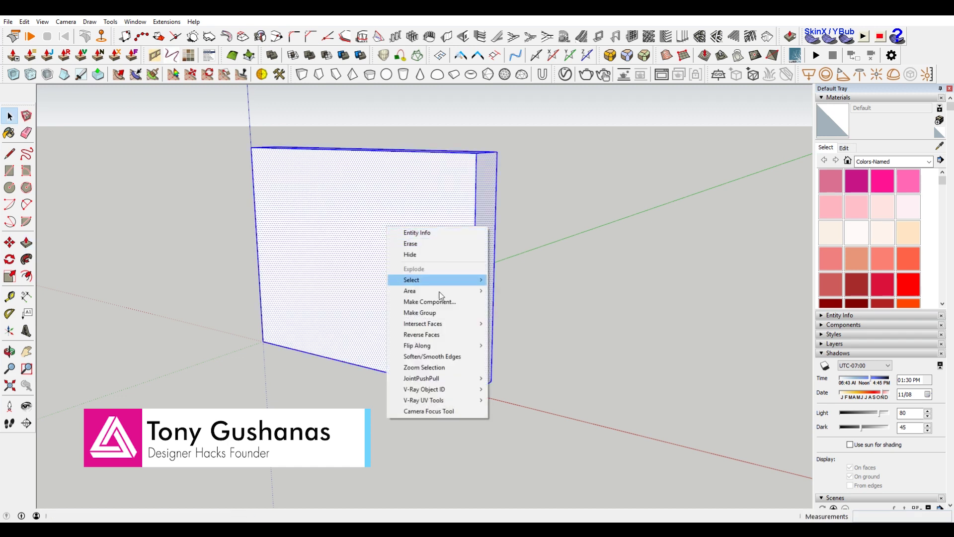
{"action": "left_click", "coordinate": [437, 312]}
Step: Draw an upright window rectangle about 5' 7/8" by 3' 1 5/8" on the wall's front face, toward the end away from the origin
{"action": "middle_click_drag", "start_coordinate": [343, 281], "coordinate": [566, 321]}
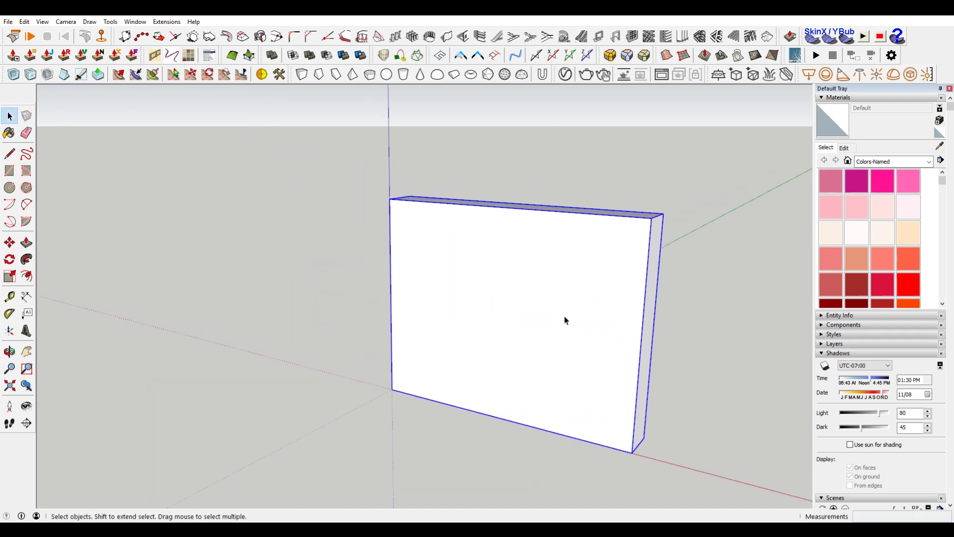
{"action": "middle_click_drag", "start_coordinate": [736, 333], "coordinate": [611, 367]}
{"action": "scroll", "coordinate": [298, 323], "scroll_direction": "down", "scroll_amount": 3}
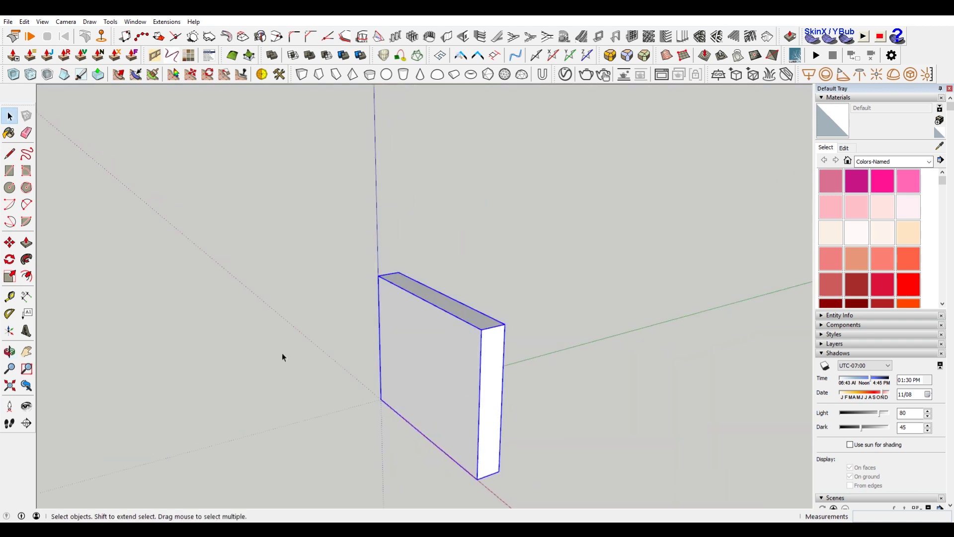
{"action": "middle_click_drag", "start_coordinate": [481, 412], "coordinate": [623, 267]}
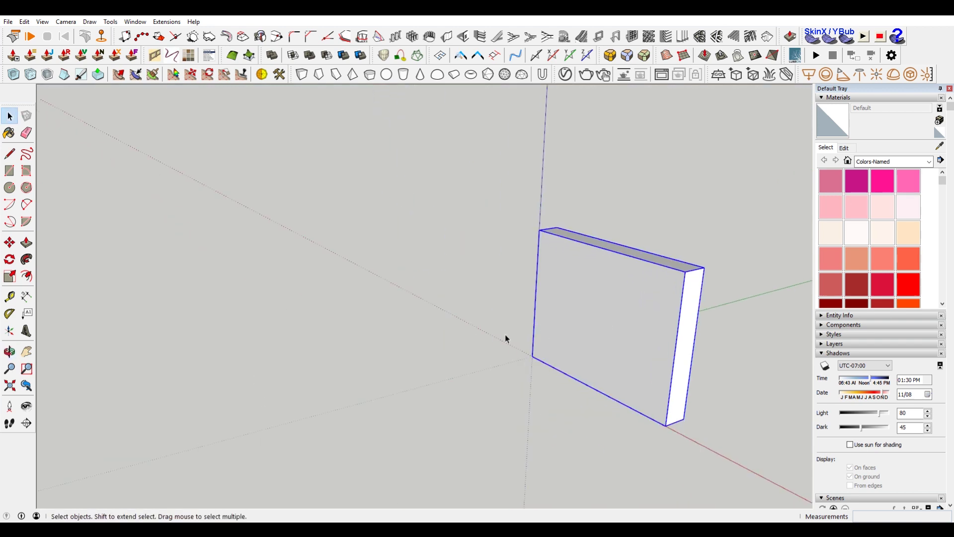
{"action": "middle_click_drag", "start_coordinate": [509, 337], "coordinate": [490, 328]}
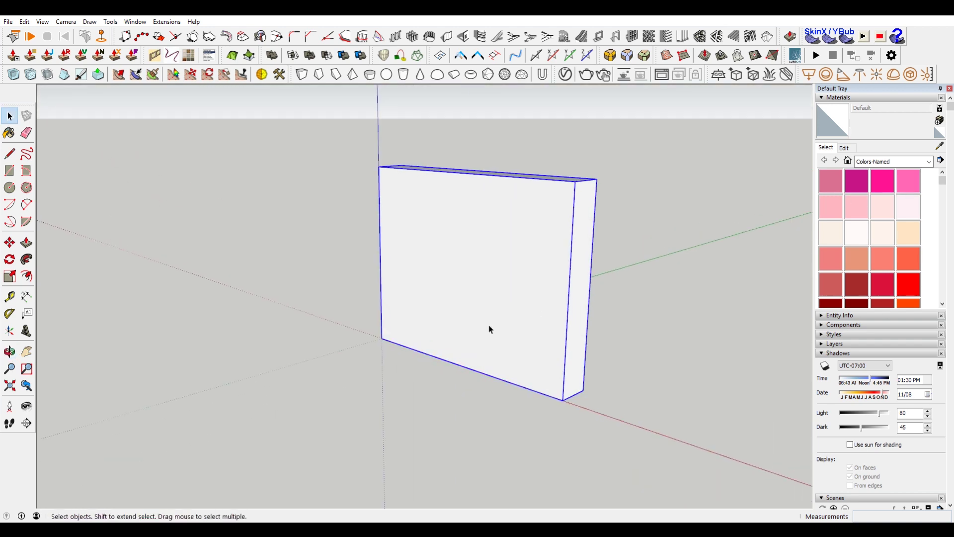
{"action": "key", "text": "r"}
{"action": "left_click", "coordinate": [526, 221]}
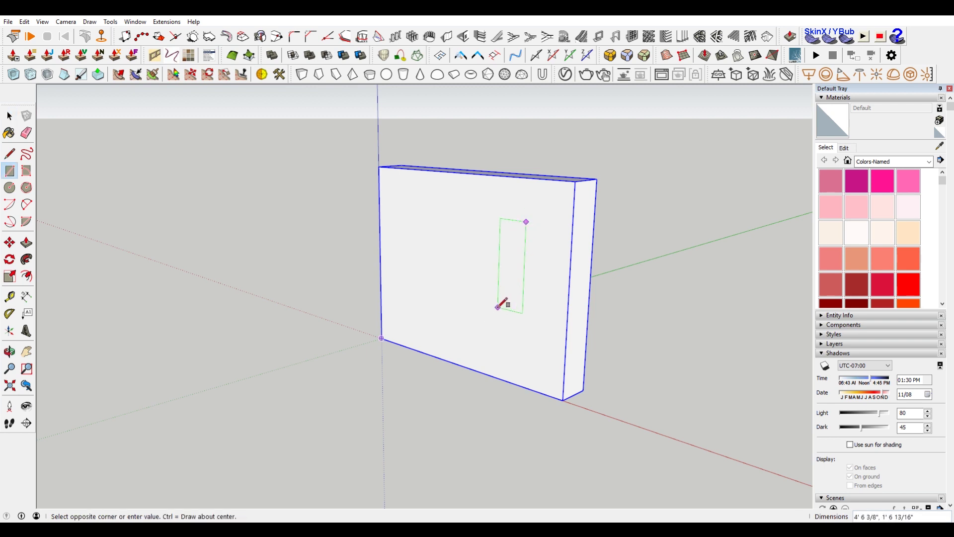
{"action": "left_click", "coordinate": [474, 311]}
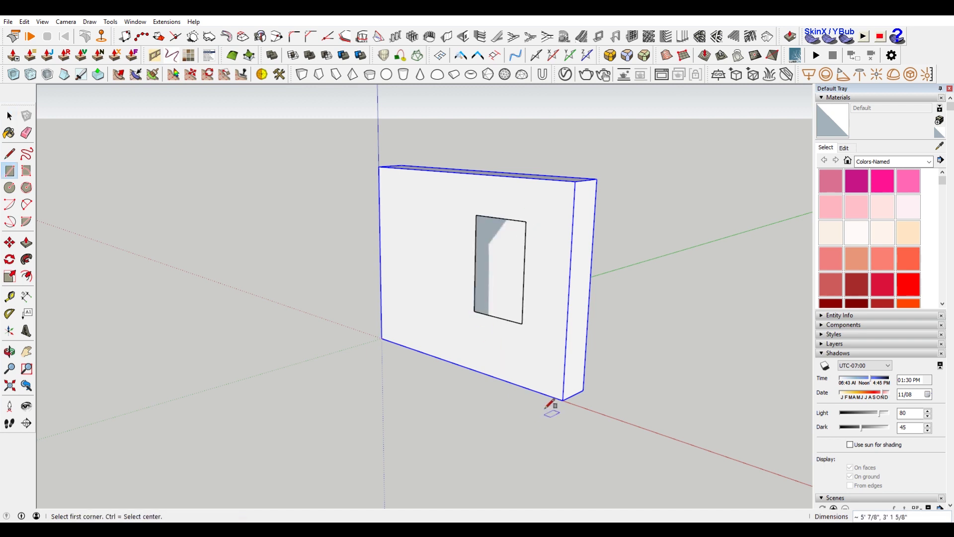
Step: Select the window rectangle's face with its edges and make it a separate group
{"action": "middle_click_drag", "start_coordinate": [549, 401], "coordinate": [564, 262]}
{"action": "key", "text": "space"}
{"action": "left_click", "coordinate": [502, 225]}
{"action": "double_click", "coordinate": [502, 222]}
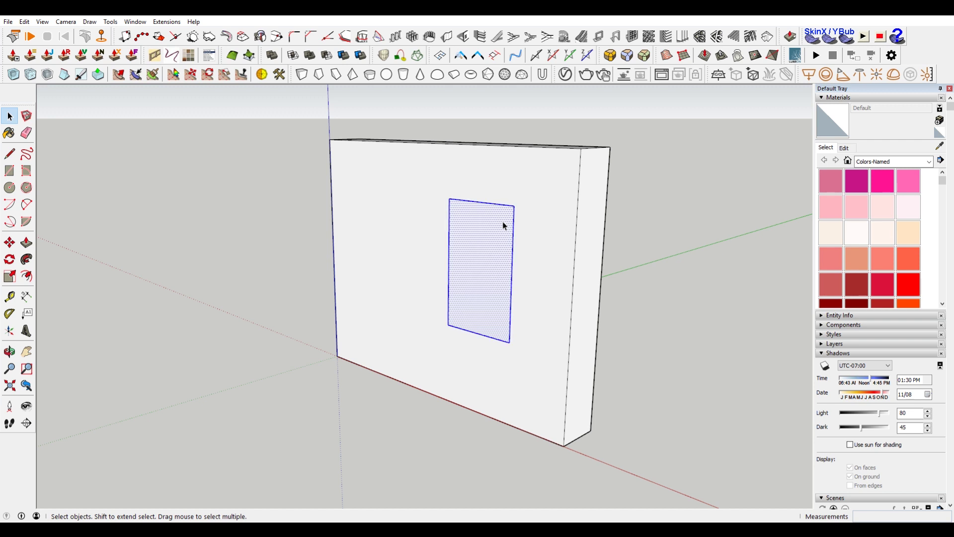
{"action": "right_click", "coordinate": [502, 217]}
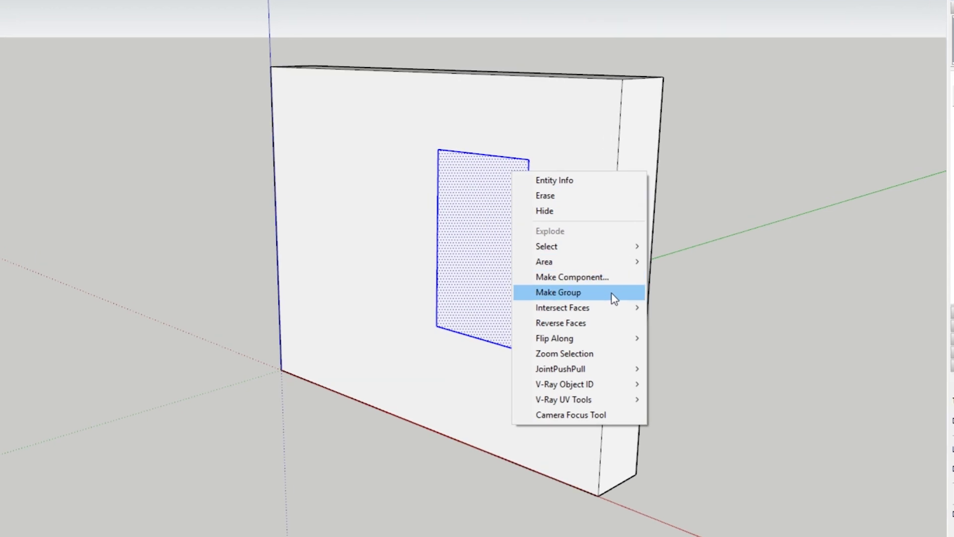
{"action": "left_click", "coordinate": [614, 298]}
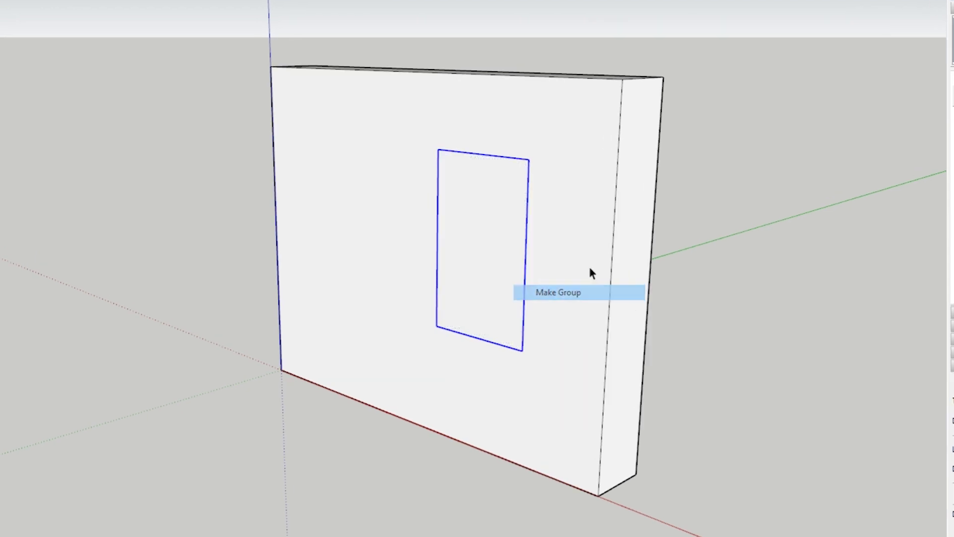
Step: Open the wall group and paste the window rectangle in place on its front face
{"action": "triple_click", "coordinate": [592, 129]}
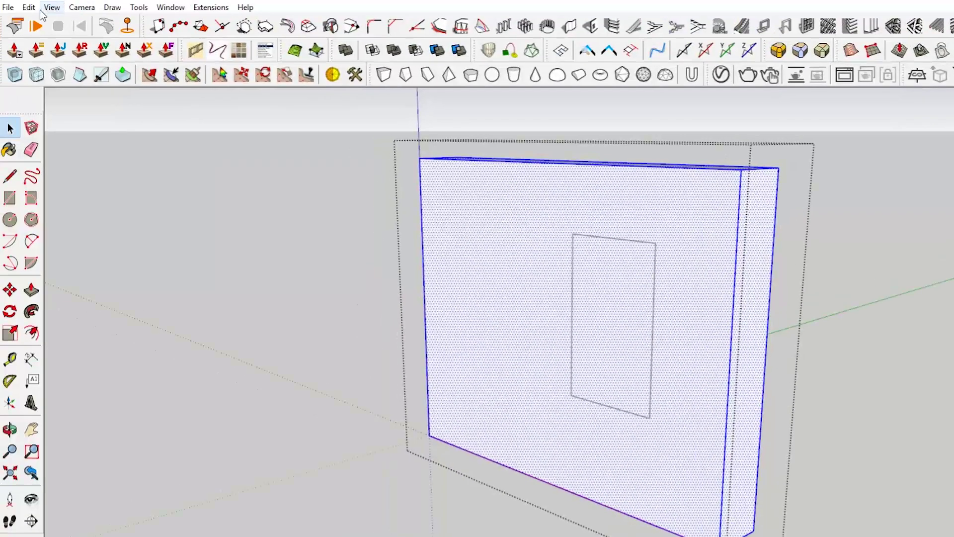
{"action": "left_click", "coordinate": [29, 7]}
{"action": "left_click", "coordinate": [75, 96]}
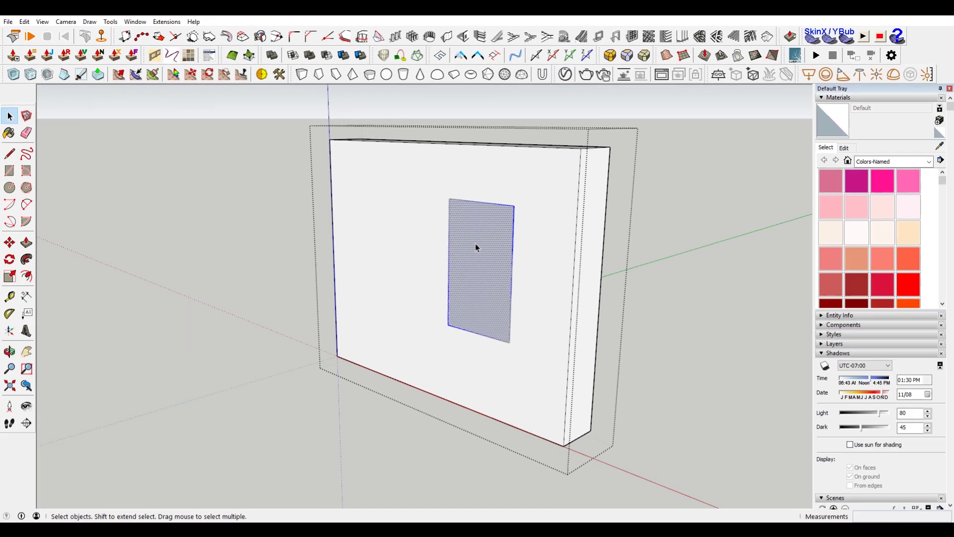
Step: Push the pasted window face through the wall's thickness to cut an opening, and close the wall group
{"action": "key", "text": "p"}
{"action": "left_click", "coordinate": [607, 297]}
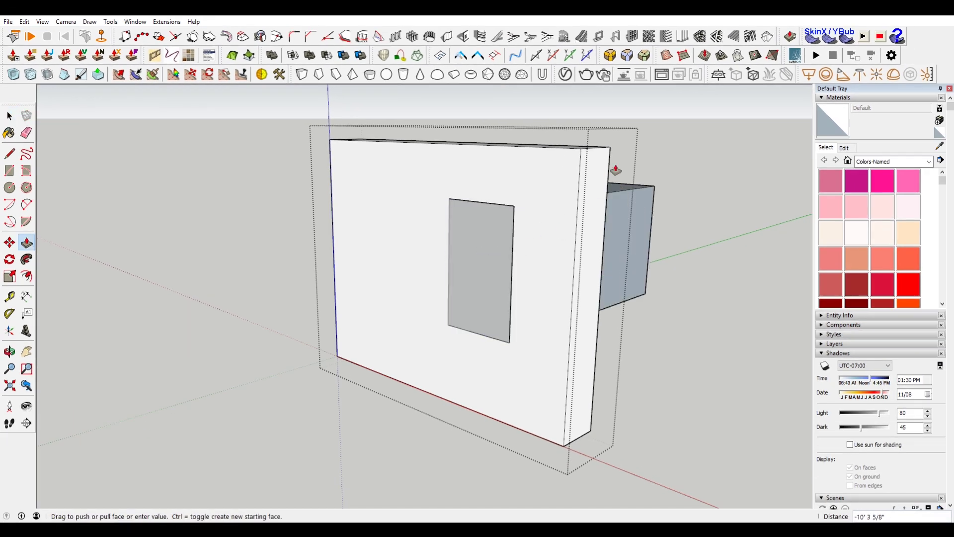
{"action": "key", "text": "Escape"}
{"action": "key", "text": "space"}
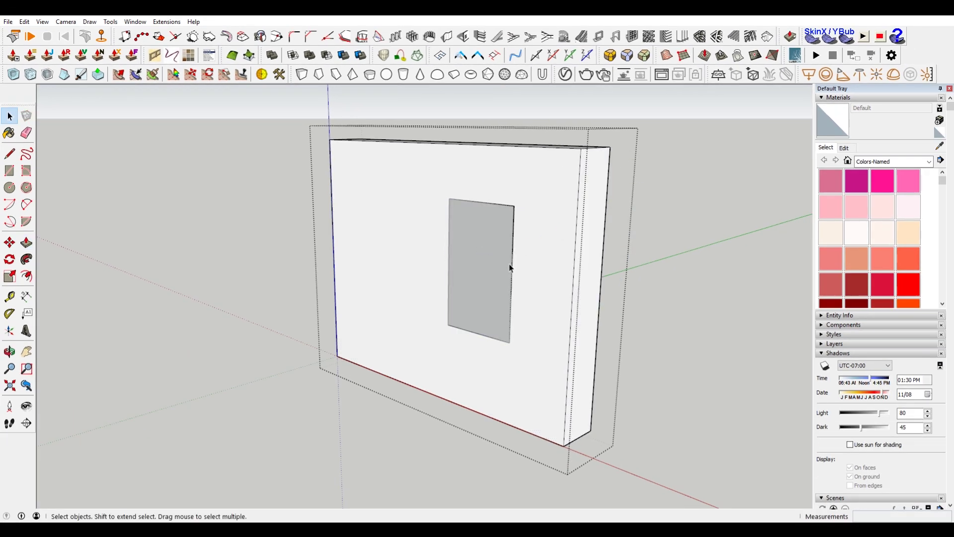
{"action": "middle_click_drag", "start_coordinate": [509, 263], "coordinate": [153, 360]}
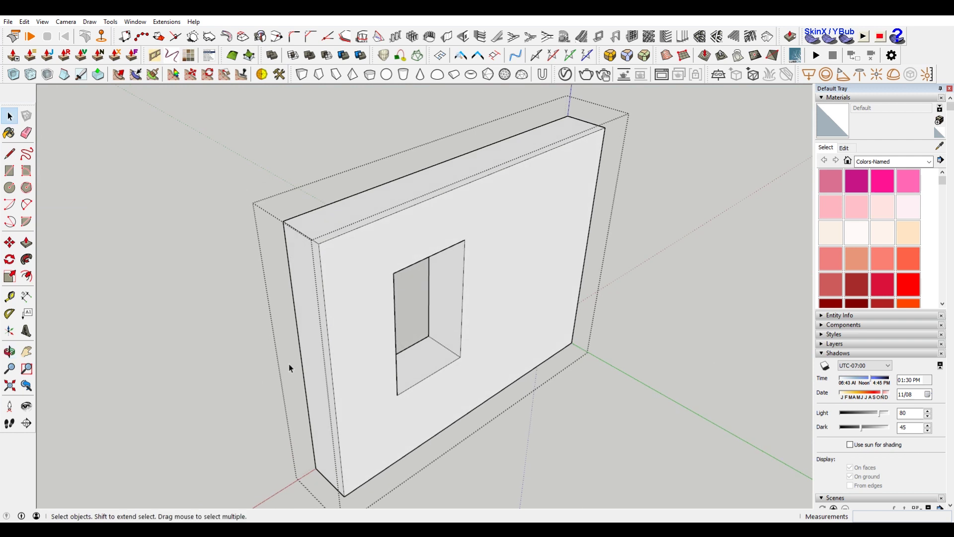
{"action": "middle_click_drag", "start_coordinate": [288, 364], "coordinate": [560, 431]}
{"action": "middle_click_drag", "start_coordinate": [625, 295], "coordinate": [416, 328]}
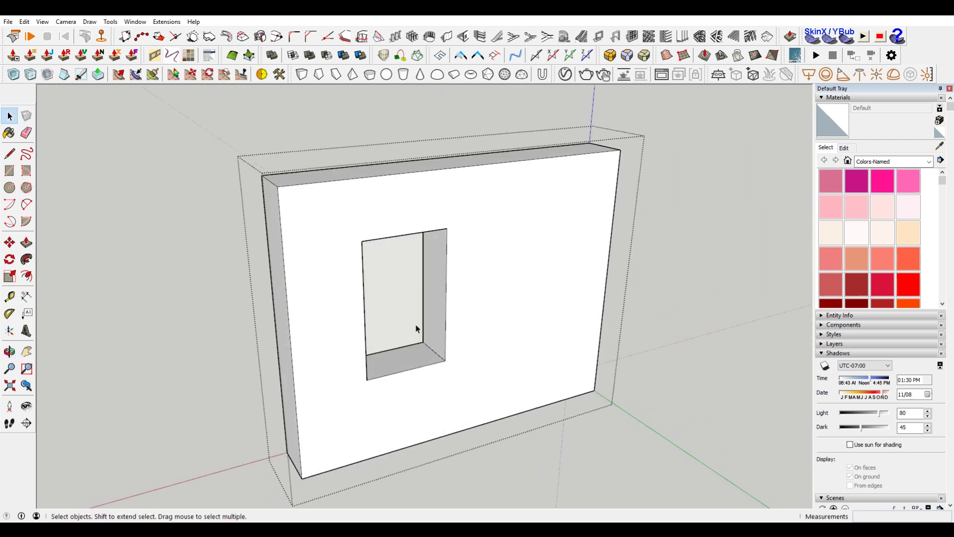
{"action": "middle_click_drag", "start_coordinate": [265, 372], "coordinate": [413, 308]}
{"action": "left_click", "coordinate": [228, 302]}
Step: Convert the window rectangle group into a component named "Window"
{"action": "middle_click_drag", "start_coordinate": [228, 303], "coordinate": [489, 278]}
{"action": "left_click", "coordinate": [452, 294]}
{"action": "right_click", "coordinate": [475, 278]}
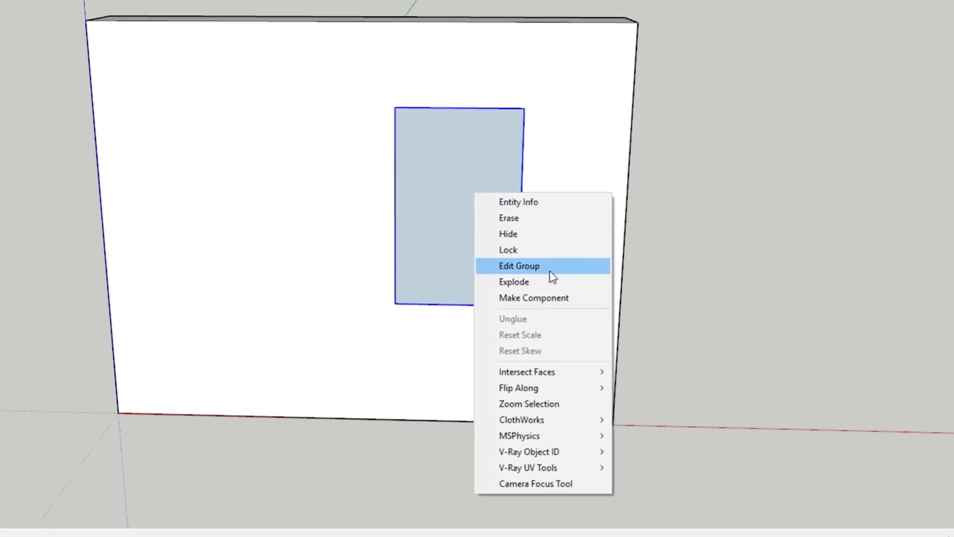
{"action": "left_click", "coordinate": [568, 298]}
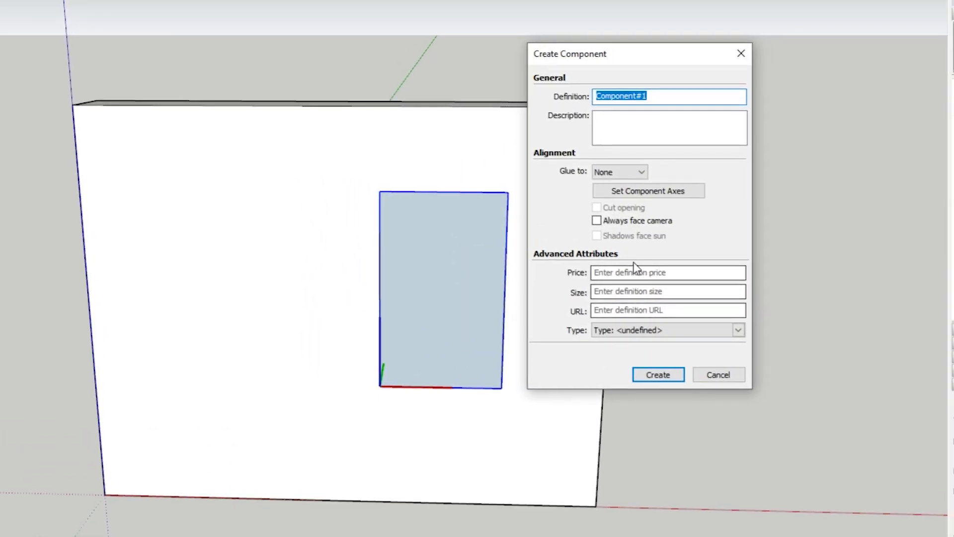
{"action": "type", "text": "Window"}
{"action": "key", "text": "Return"}
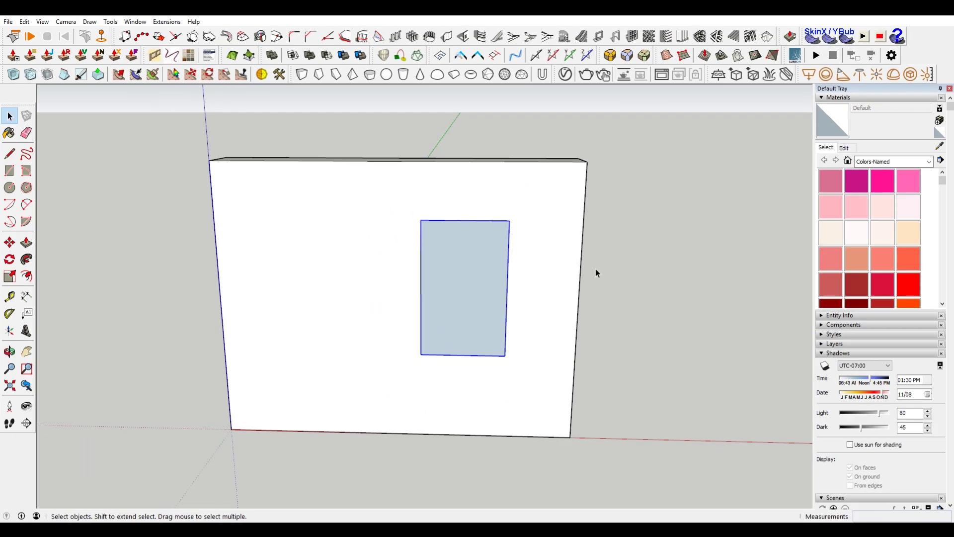
{"action": "key", "text": "m"}
{"action": "left_click", "coordinate": [469, 254]}
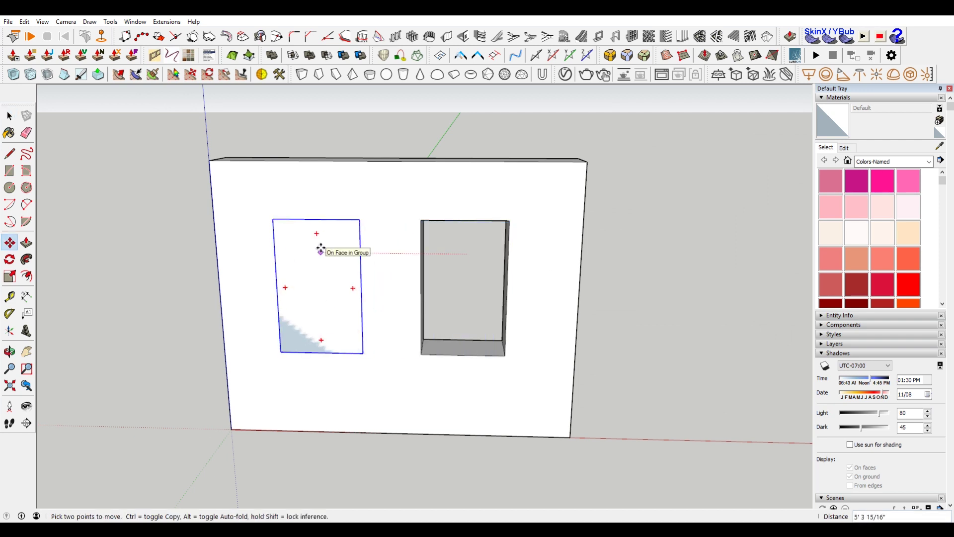
{"action": "key", "text": "space"}
Step: Open the Window component and split its face in half with a horizontal line between the midpoints of the side edges
{"action": "middle_click_drag", "start_coordinate": [692, 320], "coordinate": [559, 308]}
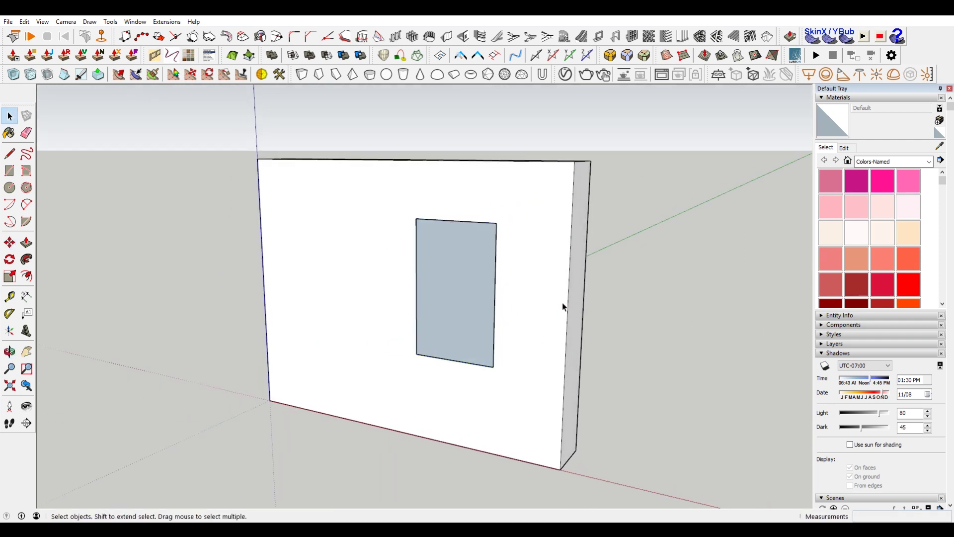
{"action": "double_click", "coordinate": [473, 251]}
{"action": "scroll", "coordinate": [480, 328], "scroll_direction": "up", "scroll_amount": 2}
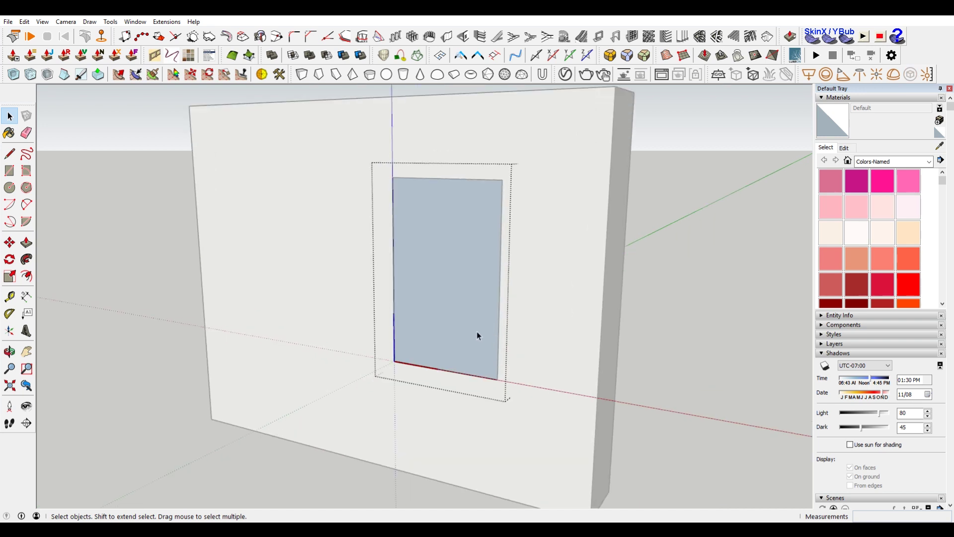
{"action": "key", "text": "l"}
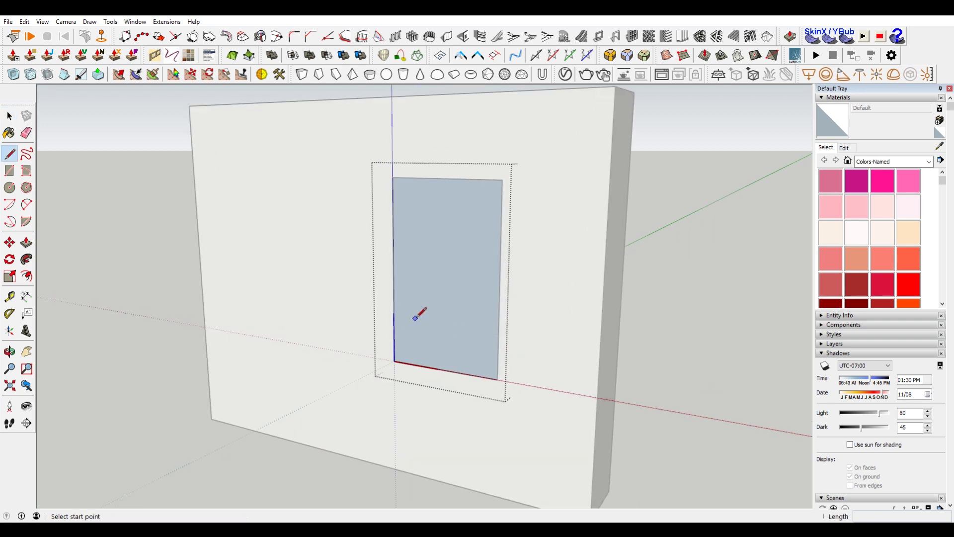
{"action": "left_click", "coordinate": [500, 280]}
{"action": "left_click", "coordinate": [394, 271]}
{"action": "key", "text": "space"}
{"action": "mouse_move", "coordinate": [439, 356]}
{"action": "middle_mouse_down"}
{"action": "mouse_move", "coordinate": [441, 331]}
{"action": "mouse_move", "coordinate": [527, 255]}
{"action": "middle_mouse_up"}
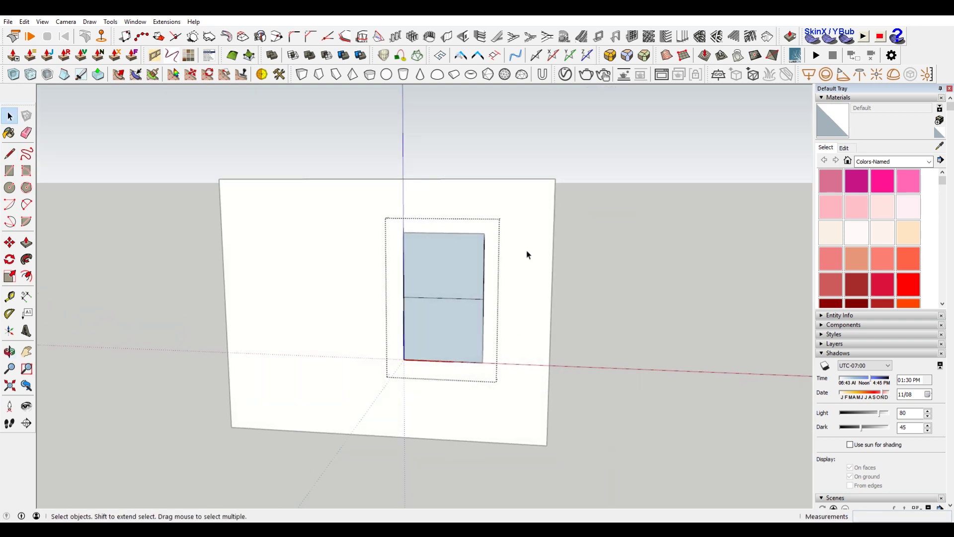
{"action": "key", "text": "l"}
{"action": "scroll", "coordinate": [514, 397], "scroll_direction": "up", "scroll_amount": 1}
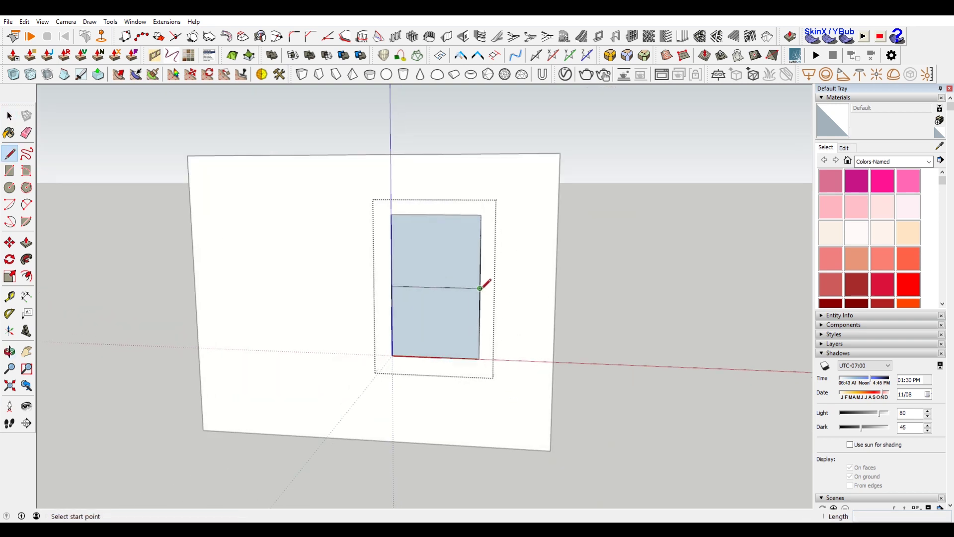
{"action": "scroll", "coordinate": [485, 290], "scroll_direction": "up", "scroll_amount": 2}
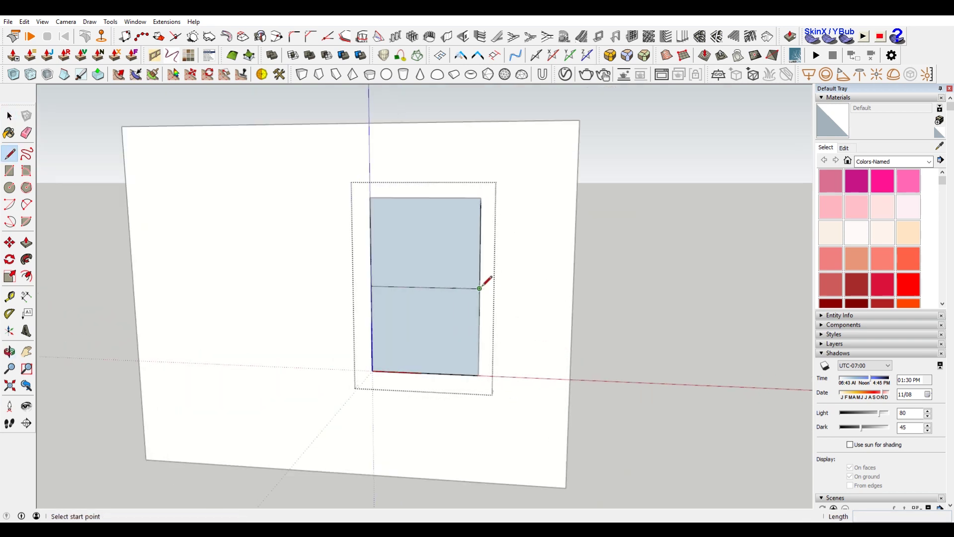
{"action": "key", "text": "space"}
Step: Select the lower half of the window face with its edges and activate the Move tool
{"action": "left_click", "coordinate": [437, 306]}
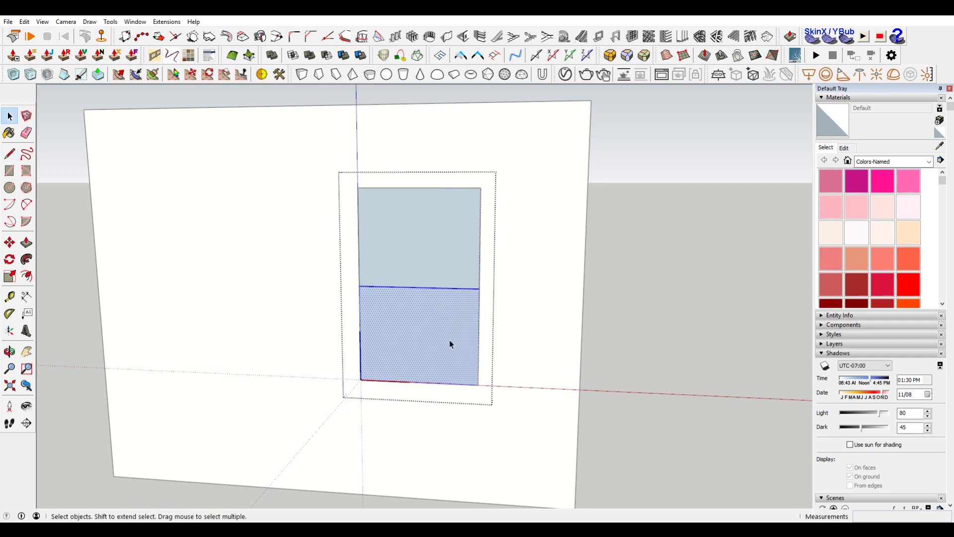
{"action": "middle_click_drag", "start_coordinate": [530, 335], "coordinate": [432, 313]}
{"action": "key", "text": "m"}
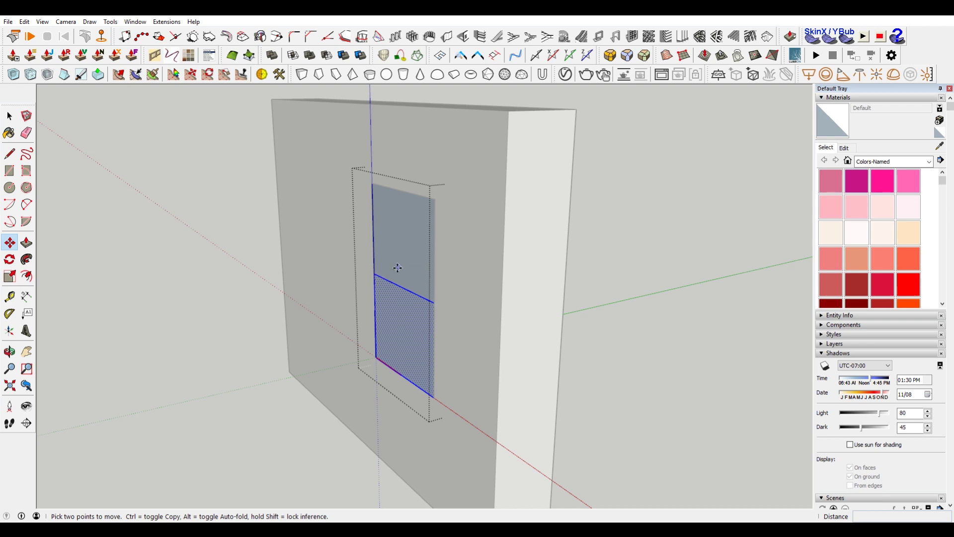
{"action": "key", "text": "ctrl"}
{"action": "left_click", "coordinate": [374, 276]}
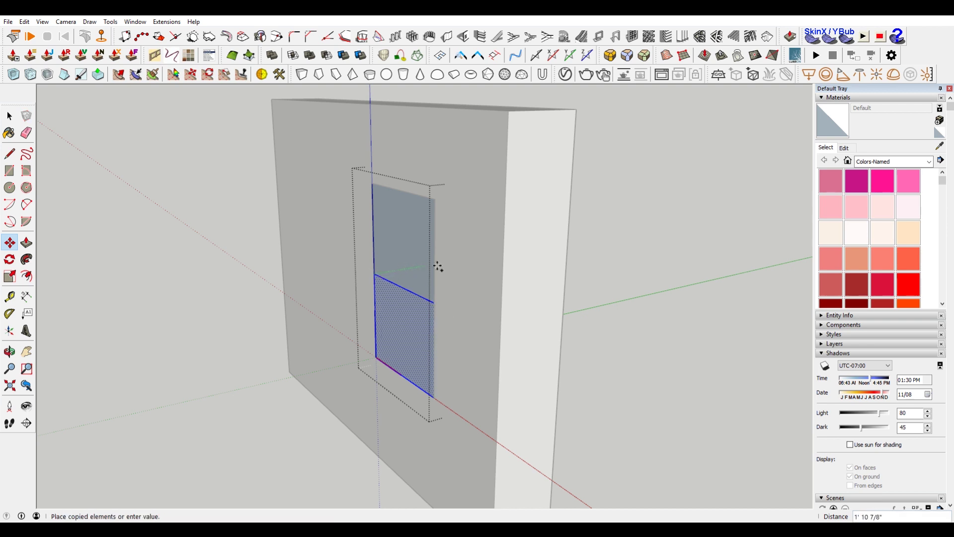
{"action": "middle_click_drag", "start_coordinate": [438, 267], "coordinate": [631, 285]}
{"action": "key", "text": "Escape"}
Step: Hide the rest of the model and copy the lower window pane 2" back along the green axis
{"action": "key", "text": "i"}
{"action": "middle_click_drag", "start_coordinate": [403, 318], "coordinate": [429, 320]}
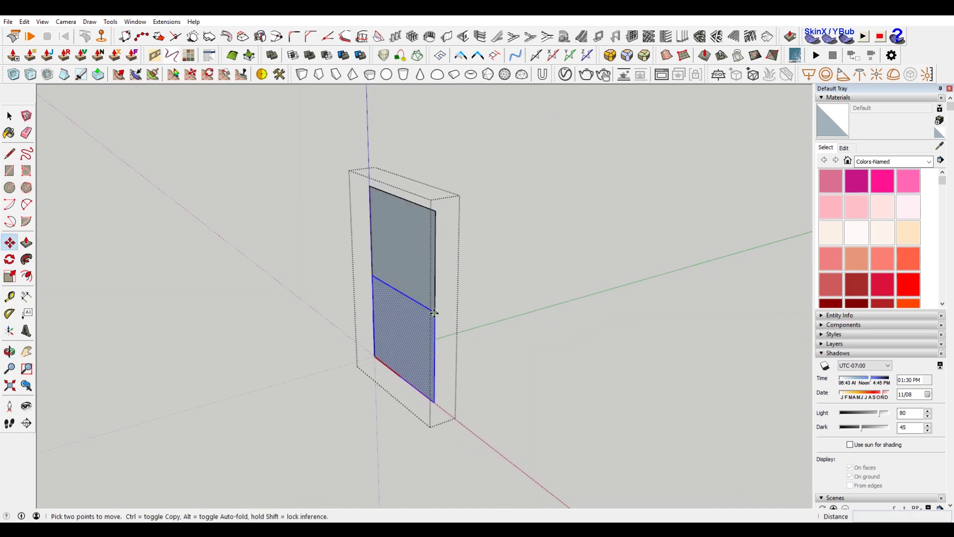
{"action": "left_click", "coordinate": [434, 313]}
{"action": "key", "text": "ctrl"}
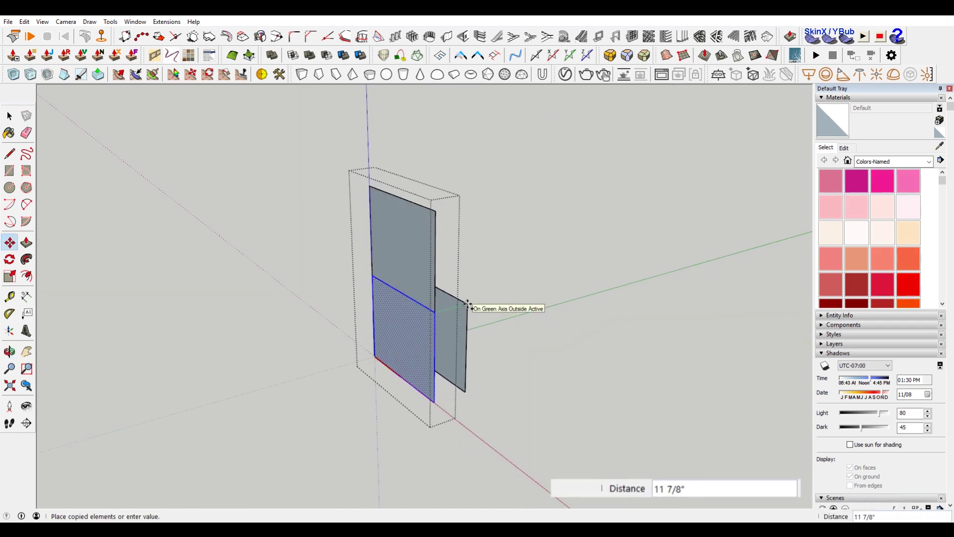
{"action": "key", "text": "Return"}
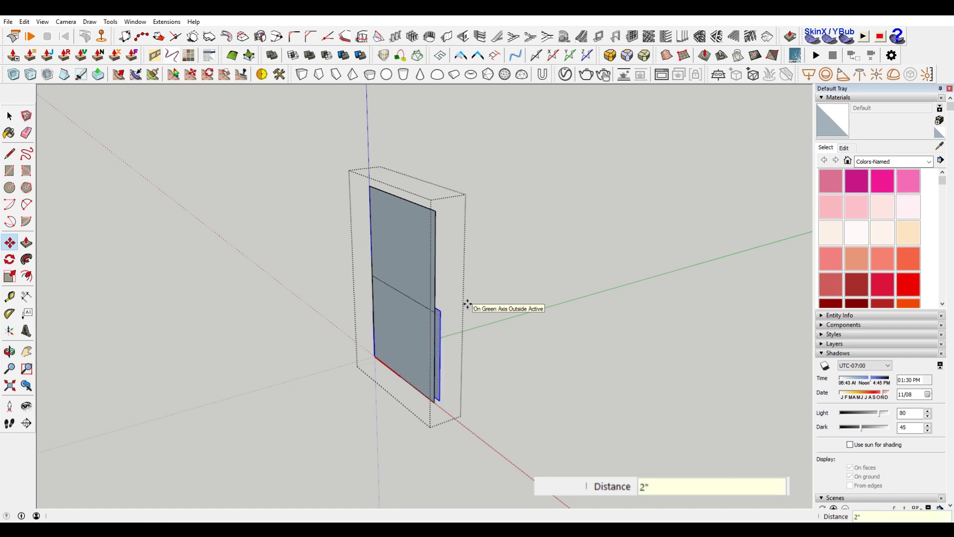
Step: Erase the leftover bottom and side edges of the front lower face, keeping the lower pane set behind it
{"action": "key", "text": "space"}
{"action": "scroll", "coordinate": [401, 390], "scroll_direction": "up", "scroll_amount": 3}
{"action": "key", "text": "e"}
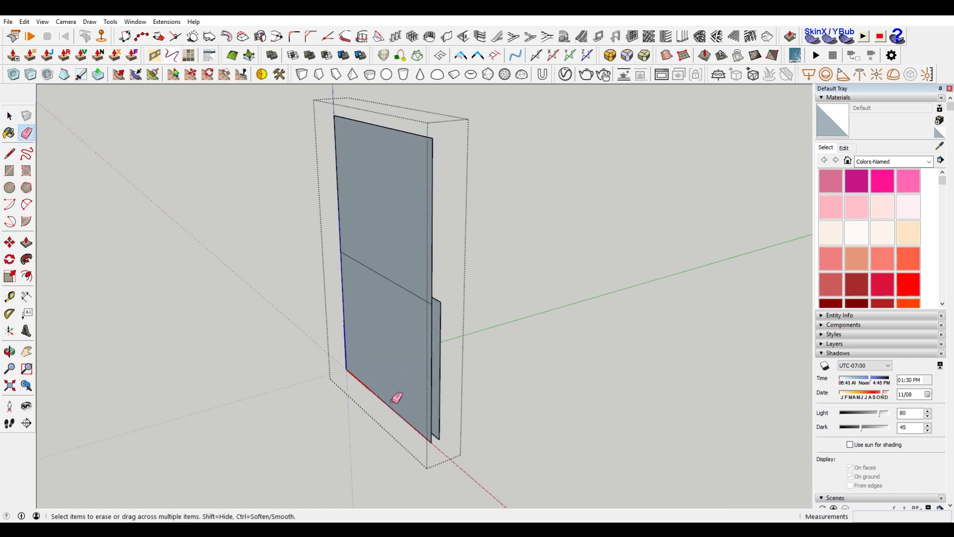
{"action": "middle_click_drag", "start_coordinate": [396, 396], "coordinate": [341, 347]}
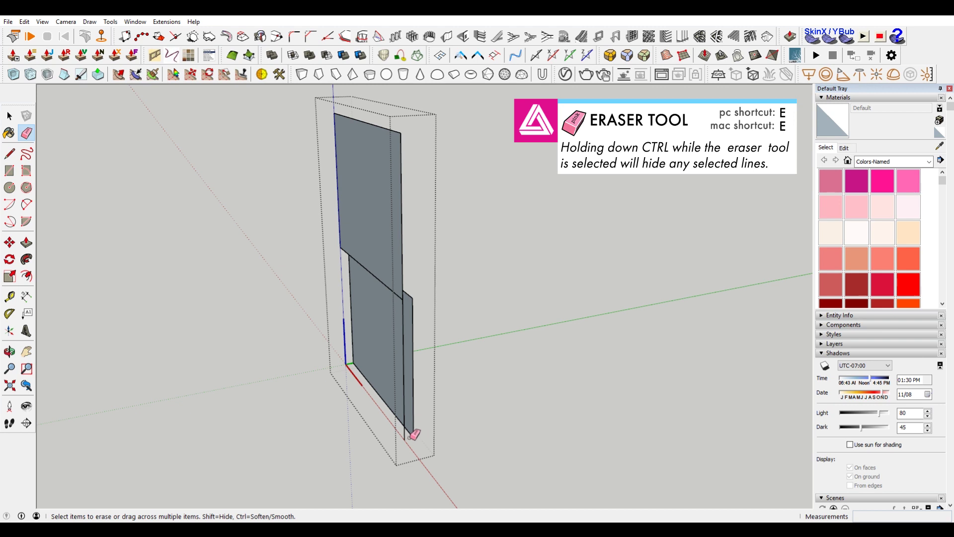
Step: Extrude the upper and lower pane faces 2" with Push/Pull
{"action": "key", "text": "p"}
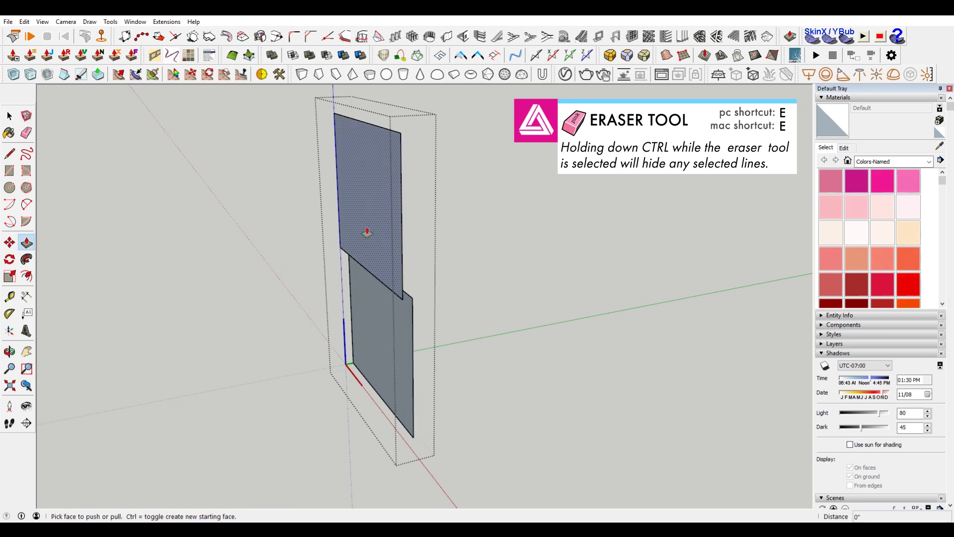
{"action": "left_click", "coordinate": [374, 208]}
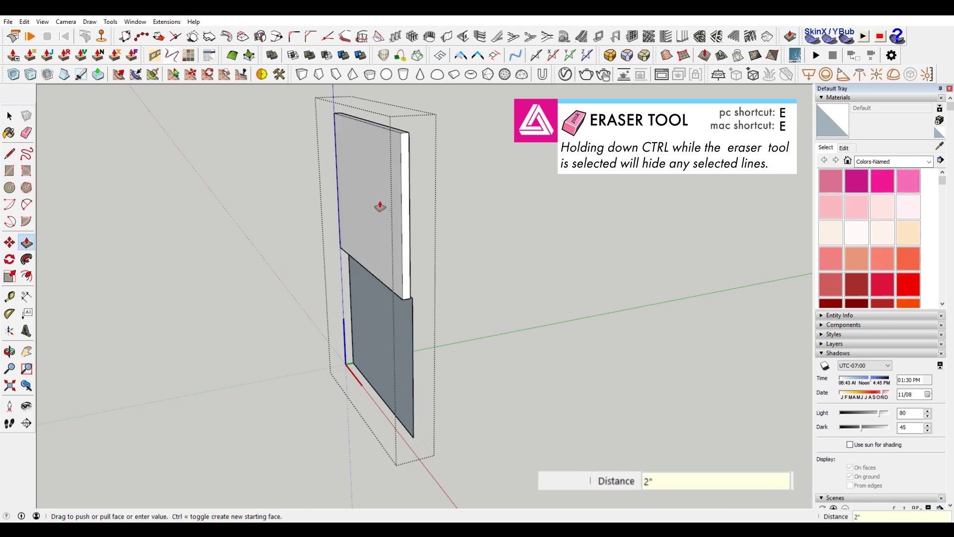
{"action": "left_click", "coordinate": [380, 206]}
{"action": "double_click", "coordinate": [405, 358]}
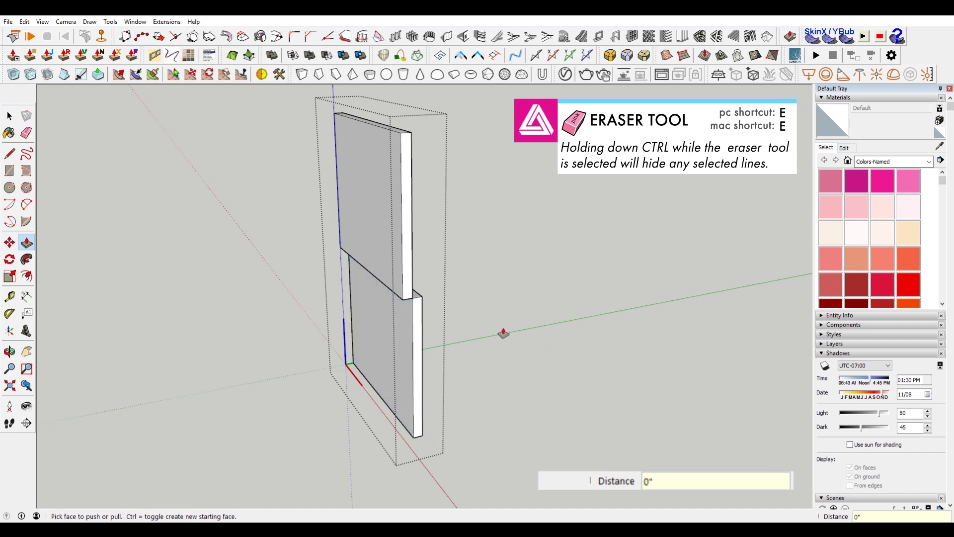
Step: Offset the front face outlines of both the upper and lower panes 2" inward
{"action": "middle_click_drag", "start_coordinate": [504, 333], "coordinate": [493, 349]}
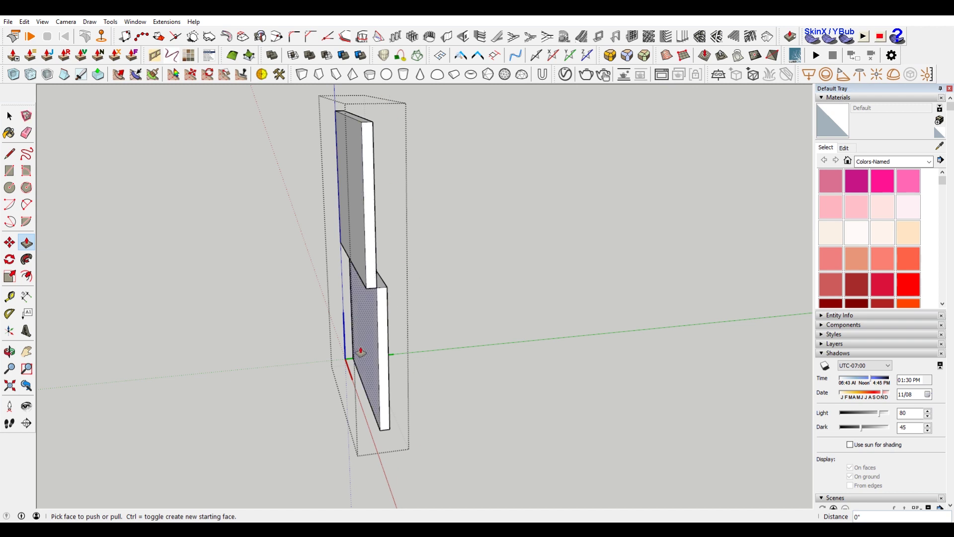
{"action": "middle_click_drag", "start_coordinate": [358, 351], "coordinate": [502, 383]}
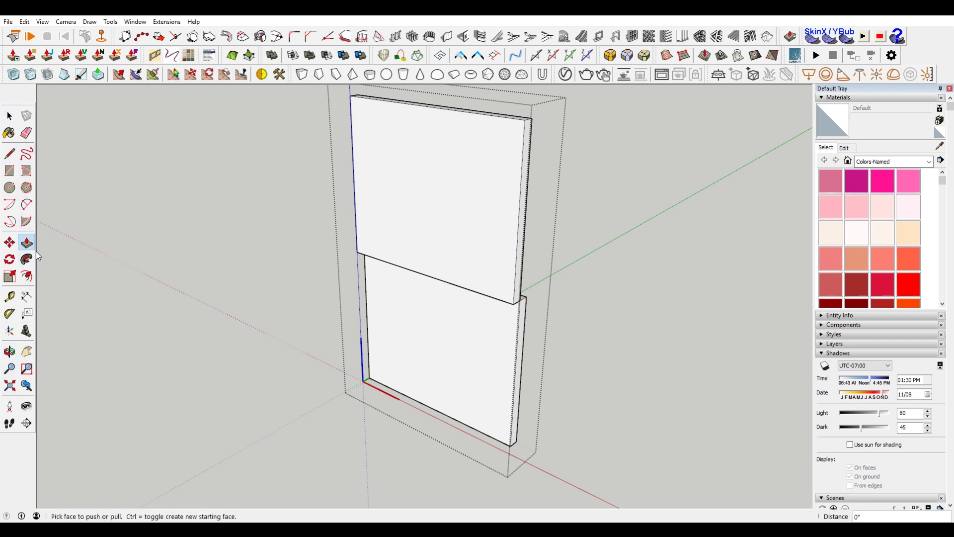
{"action": "left_click", "coordinate": [26, 276]}
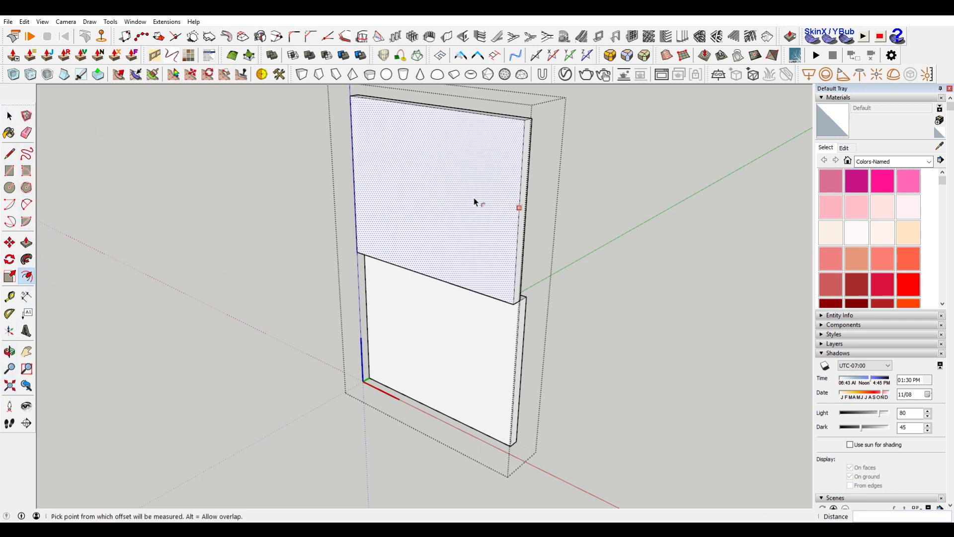
{"action": "left_click", "coordinate": [474, 199]}
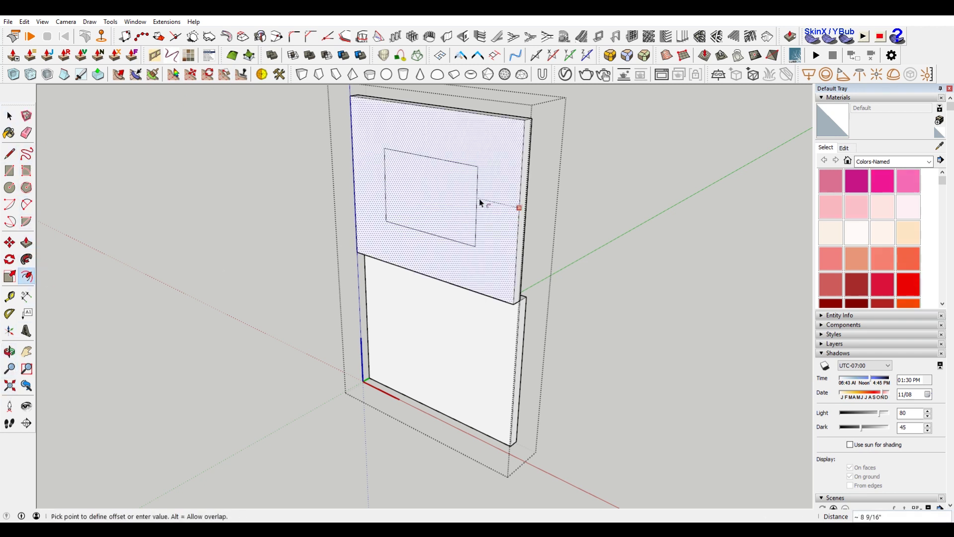
{"action": "left_click", "coordinate": [505, 190]}
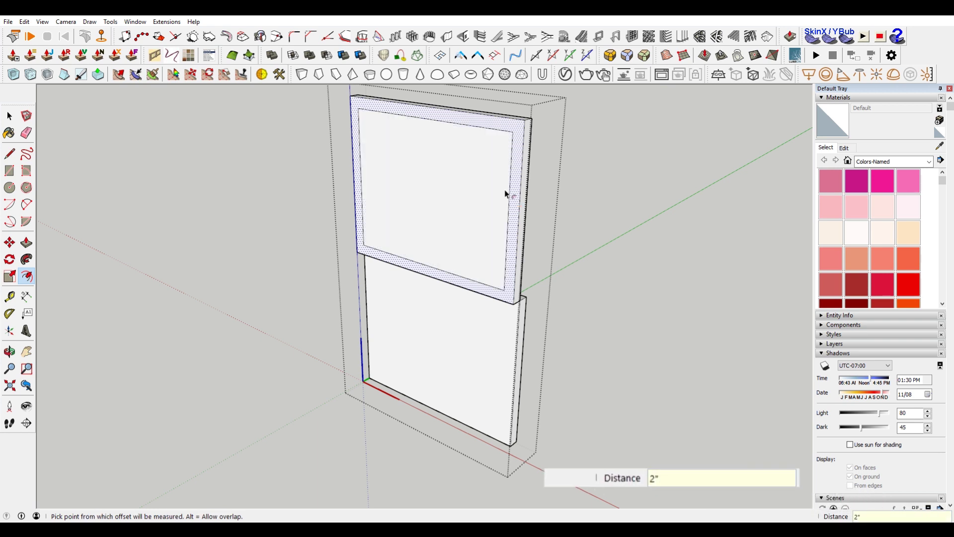
{"action": "double_click", "coordinate": [473, 370]}
Step: Push the inner faces of both panes 2" back through their thickness to leave open frames
{"action": "middle_click_drag", "start_coordinate": [631, 370], "coordinate": [545, 370]}
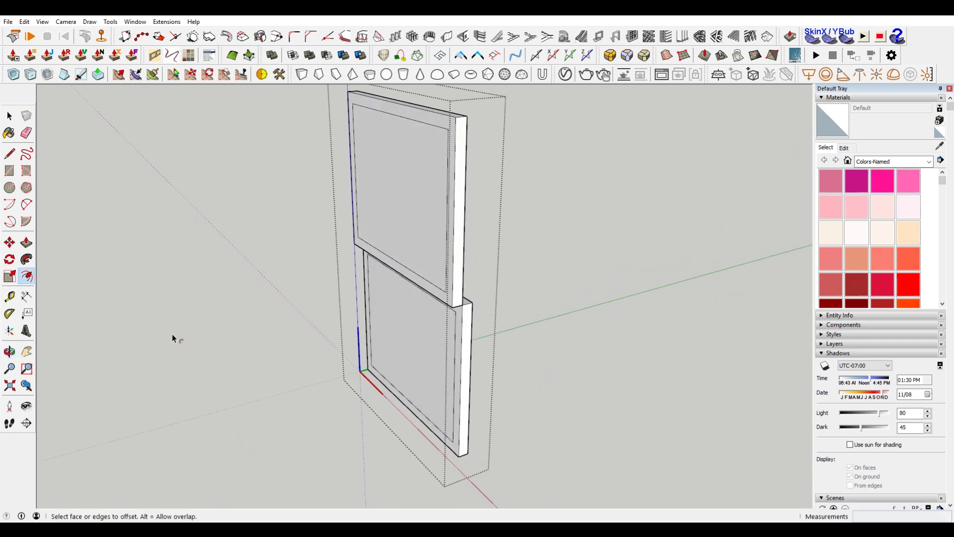
{"action": "middle_click_drag", "start_coordinate": [547, 309], "coordinate": [362, 313]}
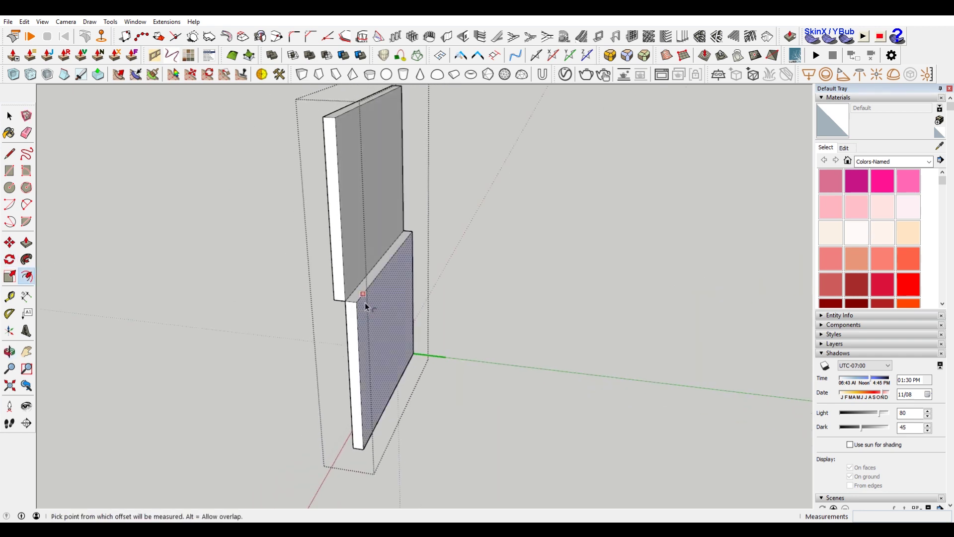
{"action": "middle_click_drag", "start_coordinate": [383, 239], "coordinate": [663, 266]}
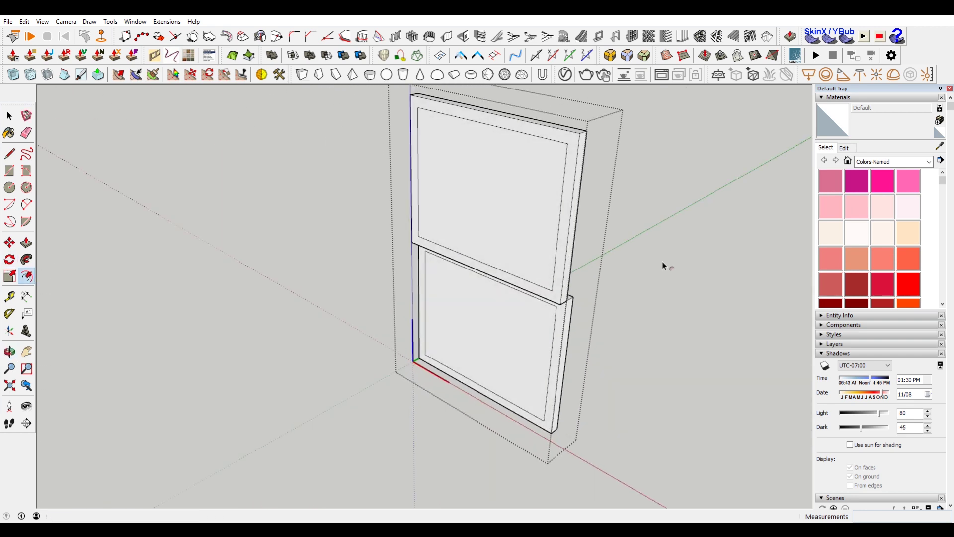
{"action": "key", "text": "p"}
{"action": "left_click", "coordinate": [518, 200]}
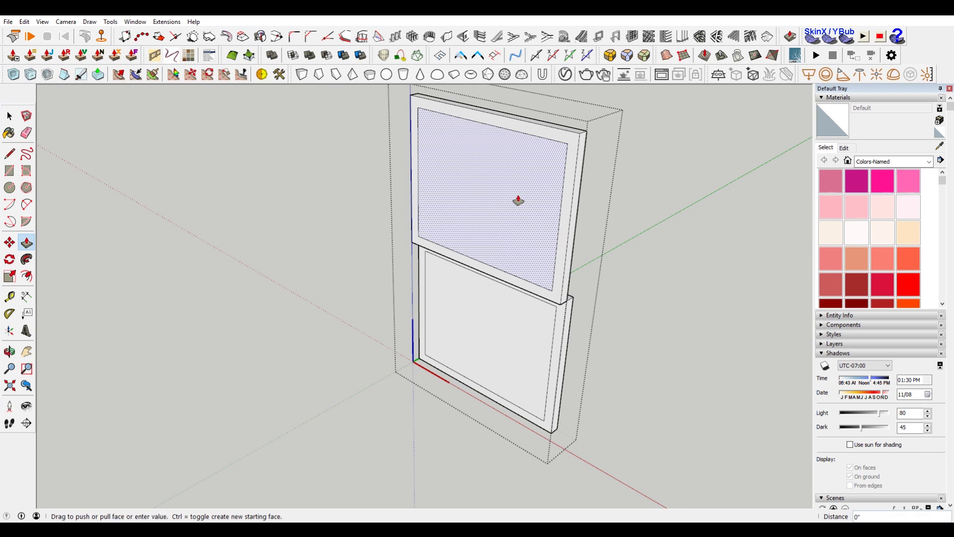
{"action": "left_click", "coordinate": [580, 140]}
{"action": "left_click", "coordinate": [498, 352]}
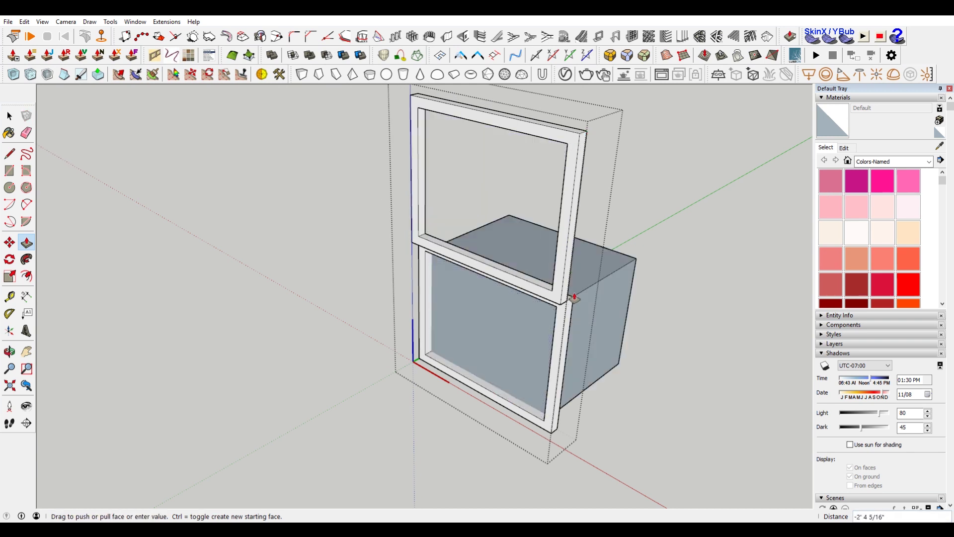
{"action": "type", "text": "2"}
{"action": "key", "text": "Return"}
Step: Select all the geometry of both window frames and make it a group
{"action": "scroll", "coordinate": [423, 342], "scroll_direction": "down", "scroll_amount": 3}
{"action": "middle_click_drag", "start_coordinate": [423, 342], "coordinate": [549, 260]}
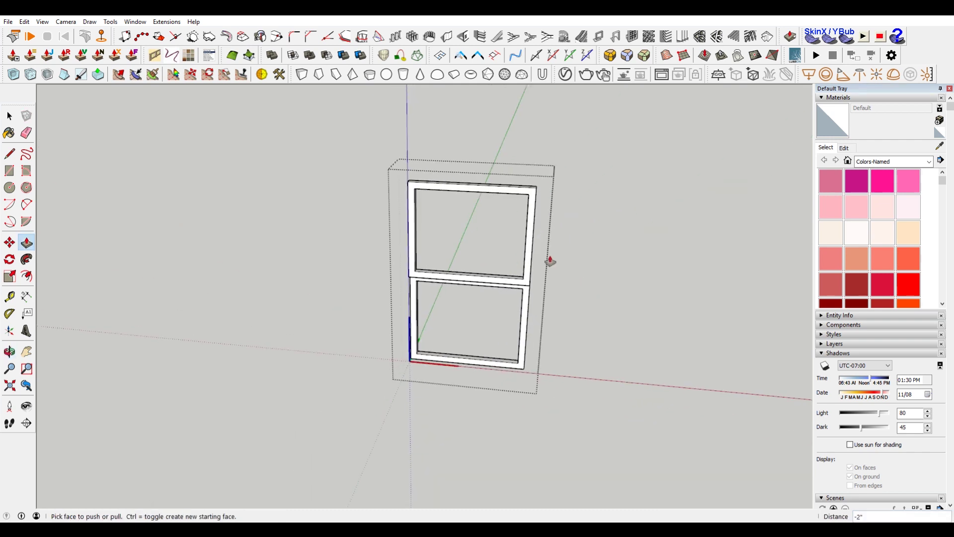
{"action": "key", "text": "space"}
{"action": "left_click_drag", "start_coordinate": [348, 142], "coordinate": [619, 450]}
{"action": "right_click", "coordinate": [535, 206]}
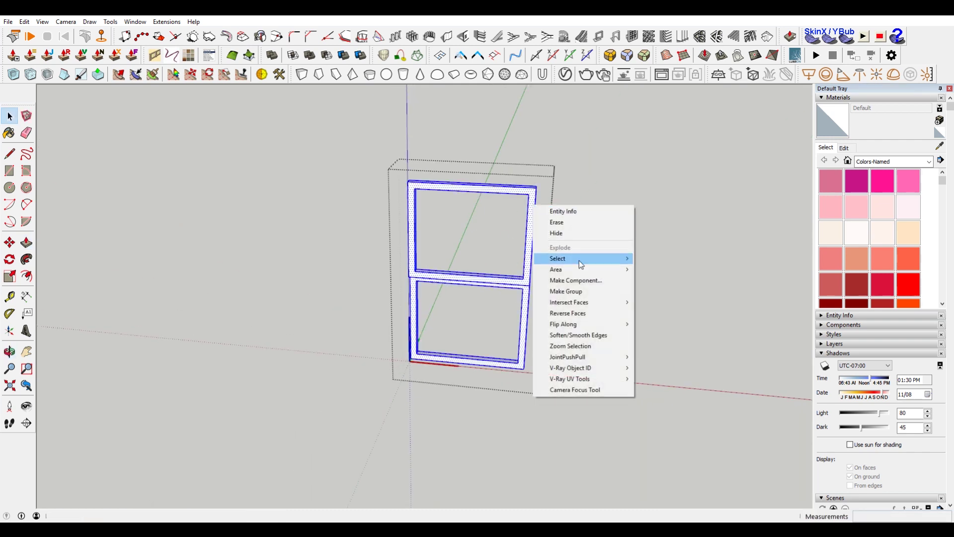
{"action": "left_click", "coordinate": [616, 294]}
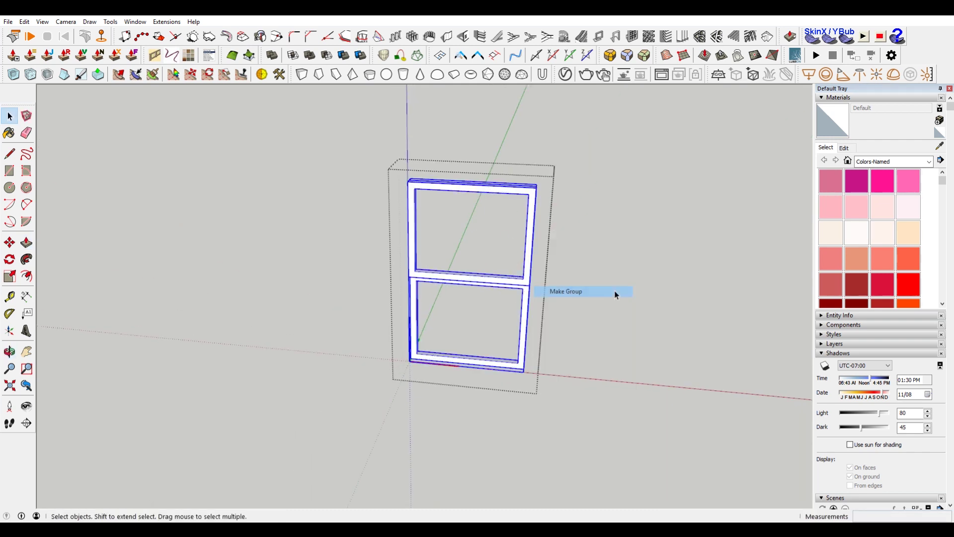
{"action": "left_click", "coordinate": [583, 297]}
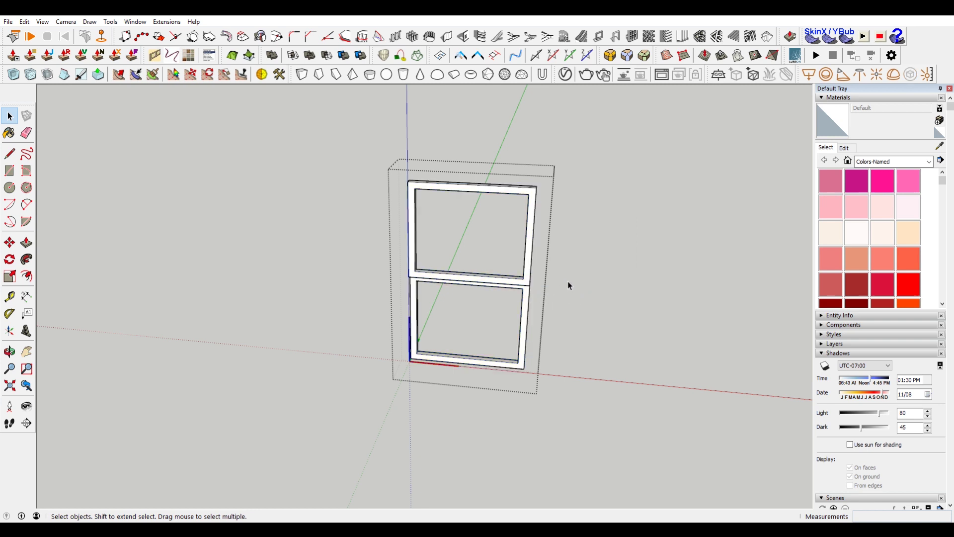
Step: Reopen the window frames for editing and erase the entire lower frame with its leftover edges
{"action": "middle_click_drag", "start_coordinate": [567, 282], "coordinate": [391, 255]}
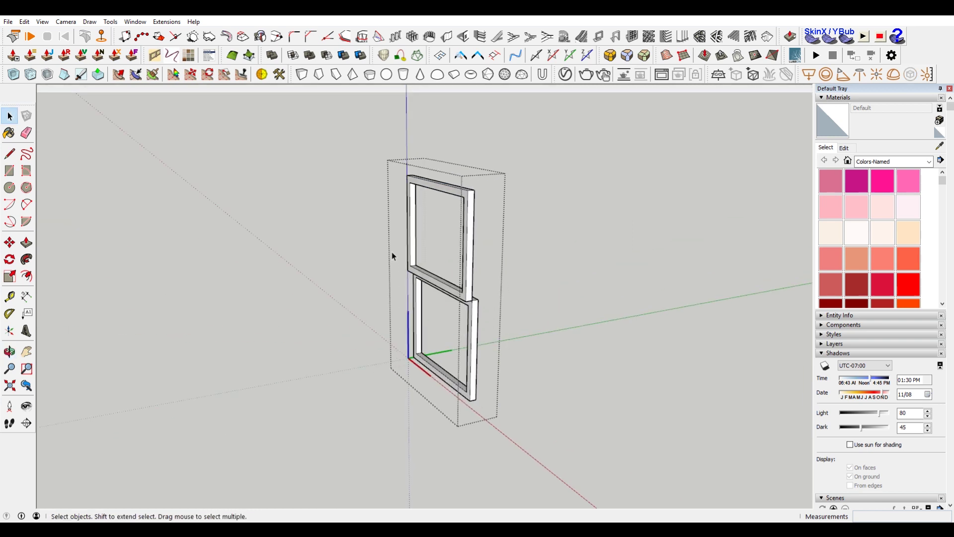
{"action": "left_click", "coordinate": [470, 257]}
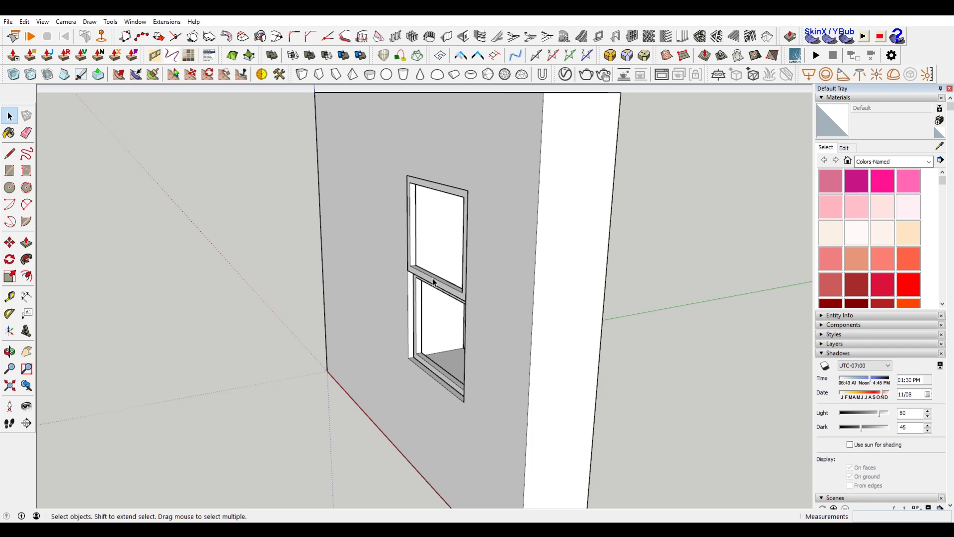
{"action": "left_click", "coordinate": [433, 282]}
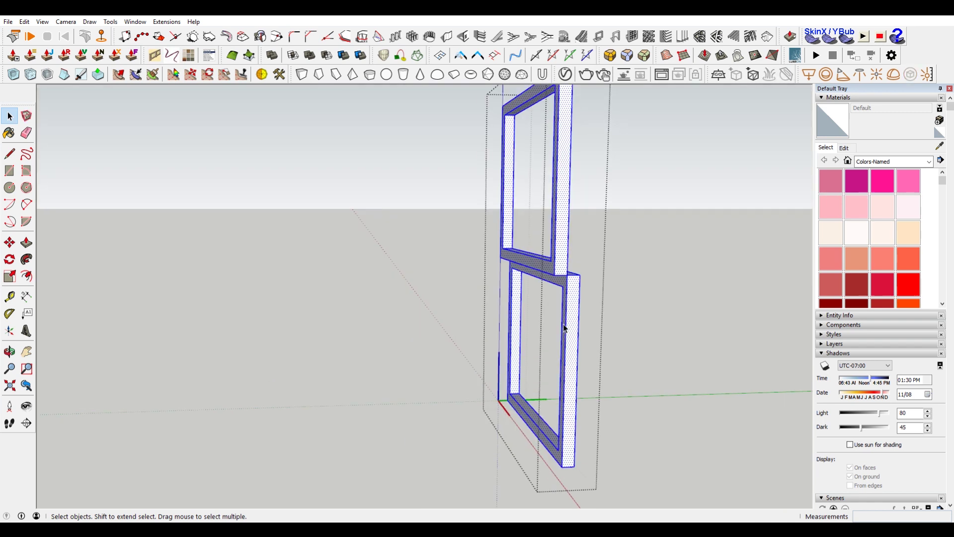
{"action": "middle_click_drag", "start_coordinate": [526, 308], "coordinate": [571, 326]}
{"action": "key", "text": "e"}
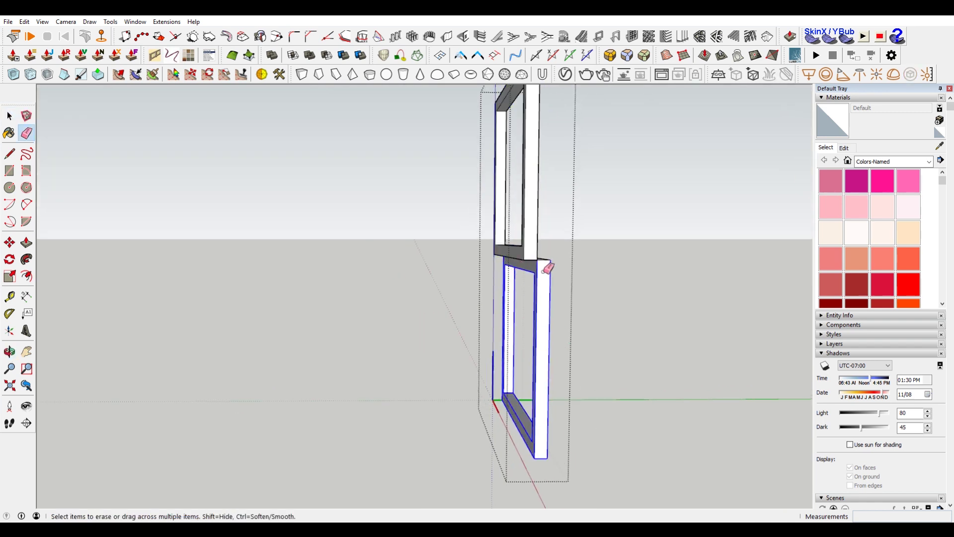
{"action": "left_click_drag", "start_coordinate": [545, 270], "coordinate": [563, 261]}
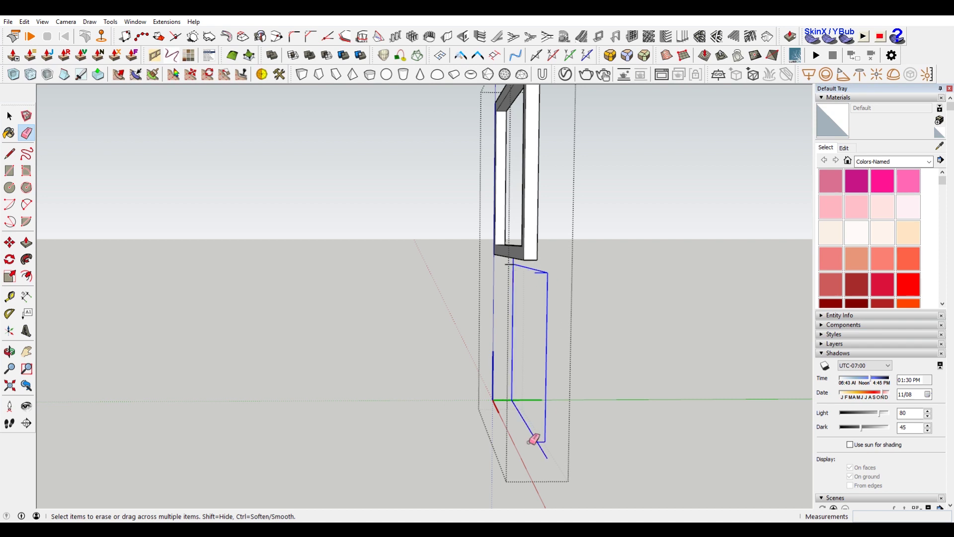
{"action": "left_click_drag", "start_coordinate": [527, 434], "coordinate": [537, 440]}
{"action": "middle_click_drag", "start_coordinate": [621, 309], "coordinate": [492, 264]}
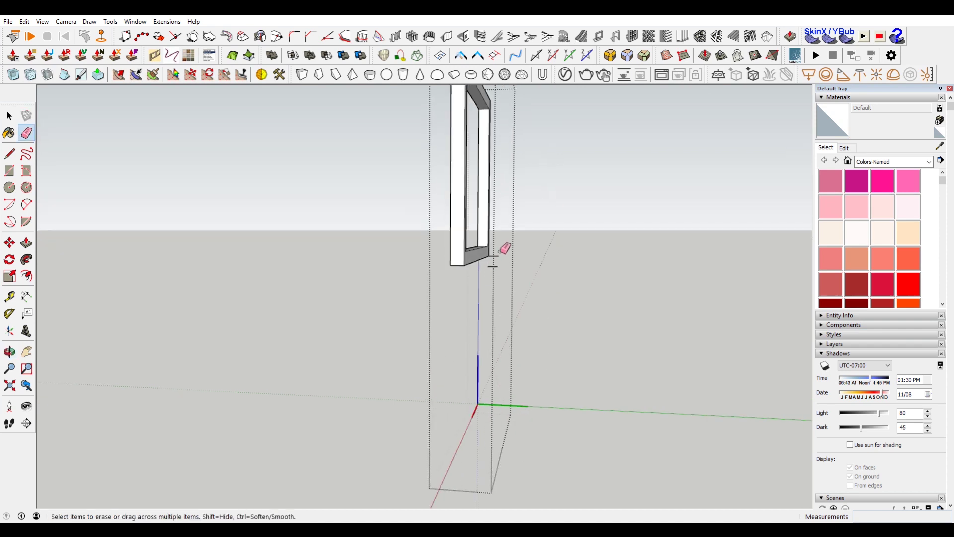
{"action": "middle_click_drag", "start_coordinate": [483, 303], "coordinate": [553, 307]}
Step: Group the remaining upper frame and convert it into a component named "Sash", replacing the existing definition
{"action": "key", "text": "space"}
{"action": "triple_click", "coordinate": [528, 259]}
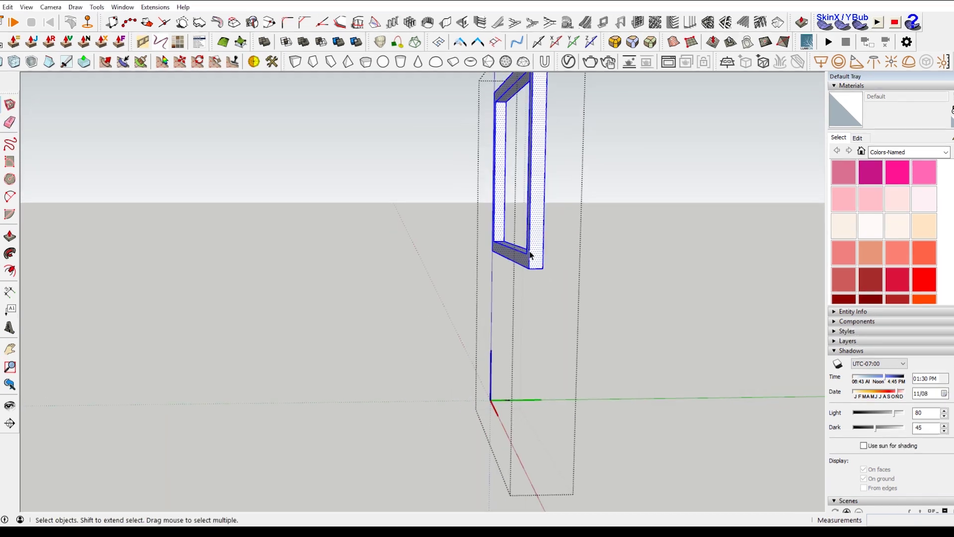
{"action": "right_click", "coordinate": [528, 259]}
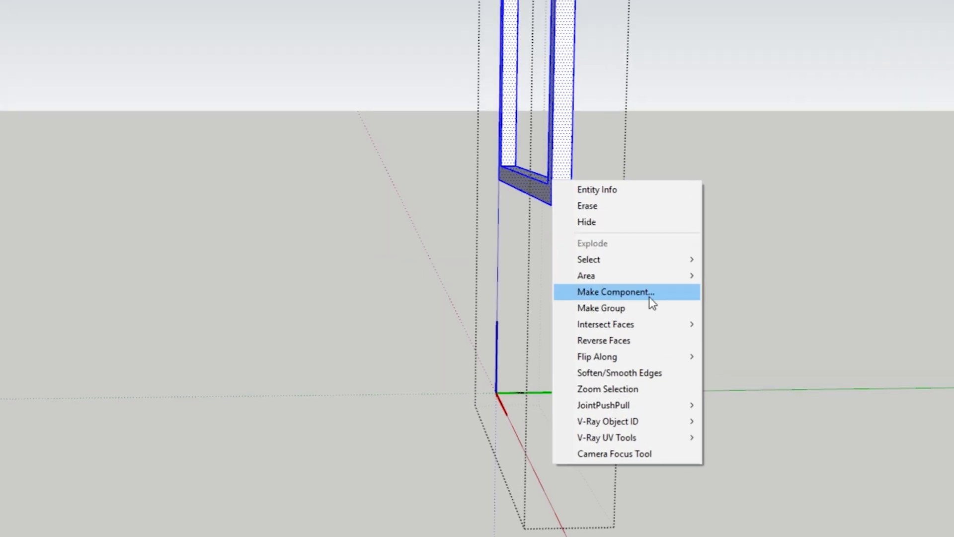
{"action": "left_click", "coordinate": [657, 307]}
{"action": "right_click", "coordinate": [565, 171]}
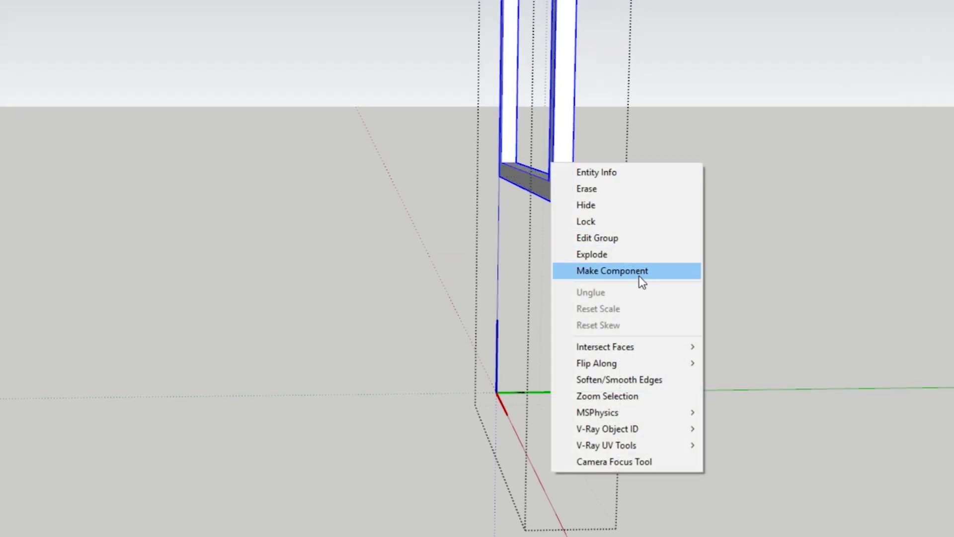
{"action": "left_click", "coordinate": [640, 272]}
{"action": "type", "text": "Sash"}
{"action": "key", "text": "Return"}
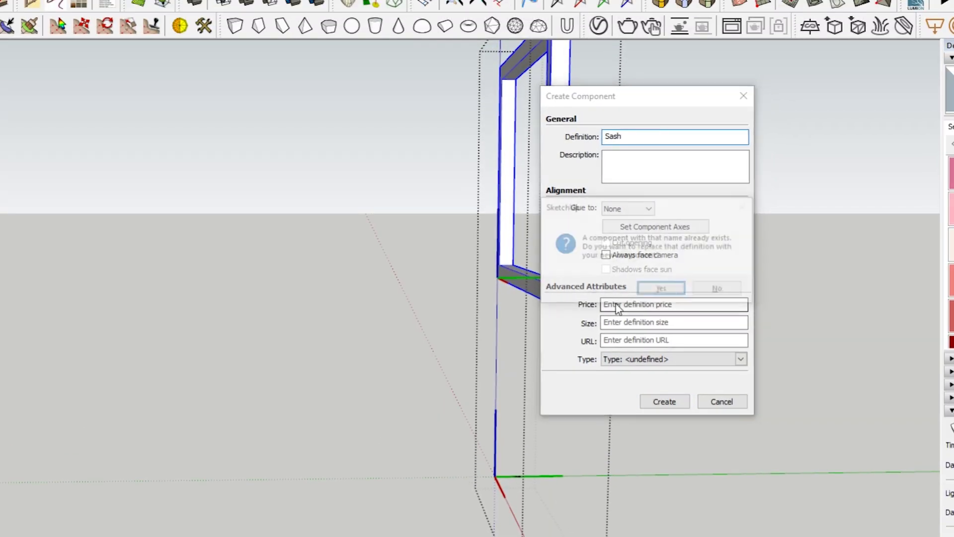
{"action": "key", "text": "Return"}
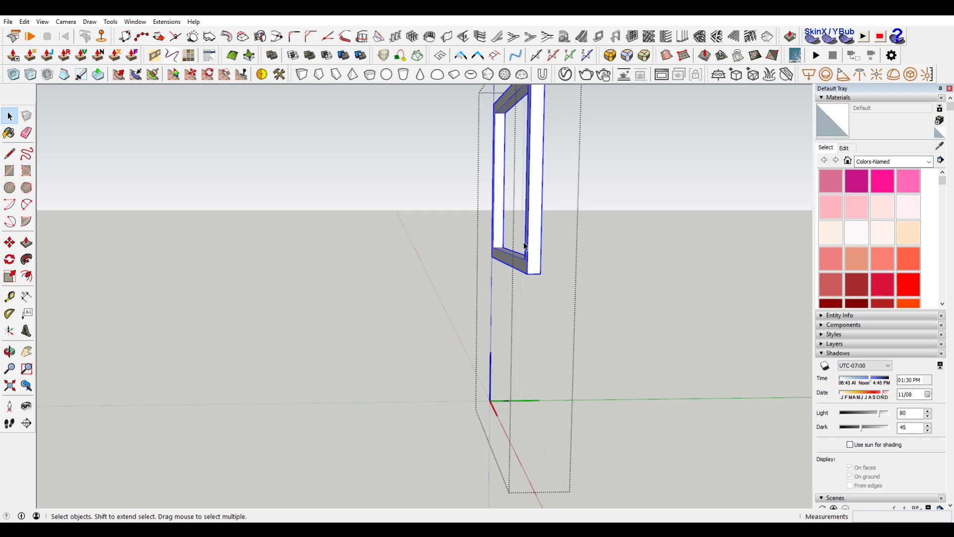
Step: Copy the Sash component down about 2' 6 1/2", snapping its front top corner to the original's rear bottom corner
{"action": "right_click", "coordinate": [534, 237]}
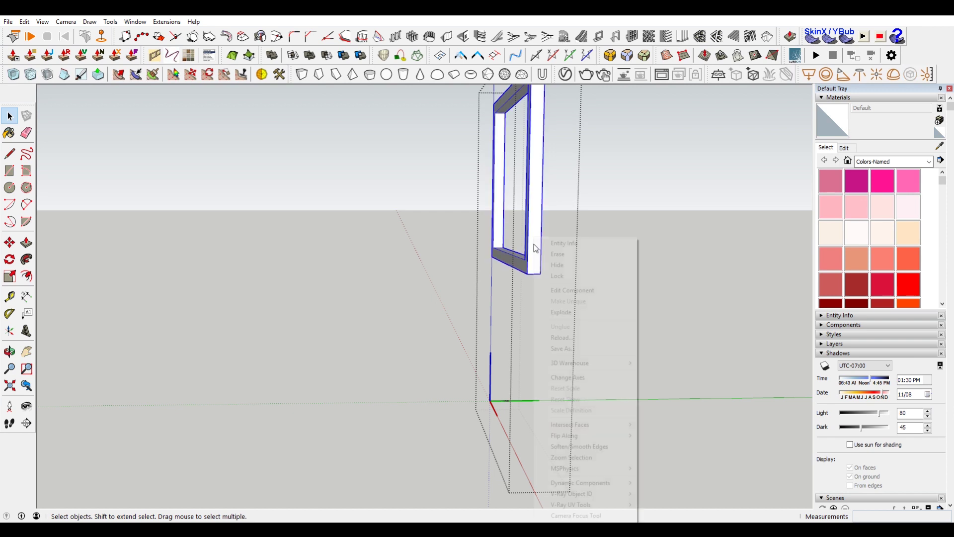
{"action": "left_click", "coordinate": [538, 219]}
{"action": "scroll", "coordinate": [540, 232], "scroll_direction": "down", "scroll_amount": 3}
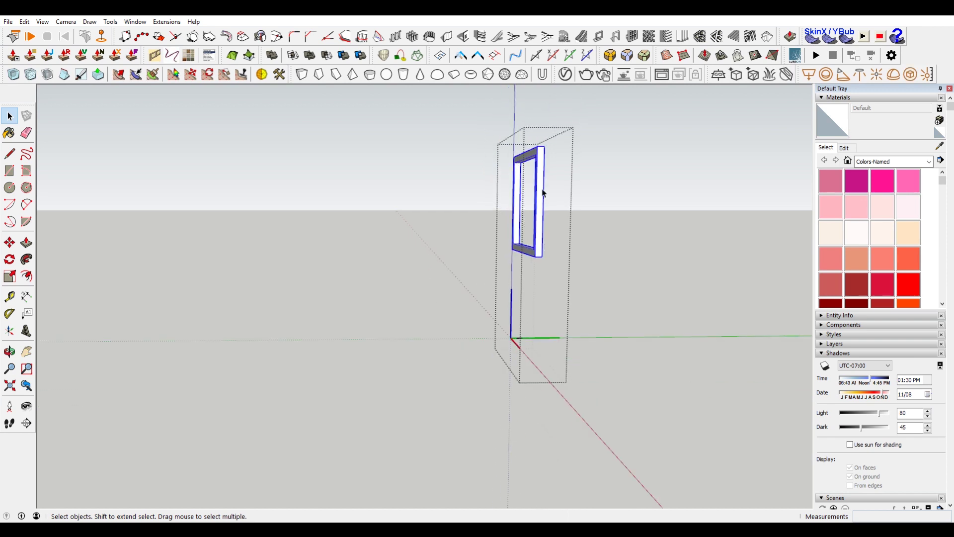
{"action": "scroll", "coordinate": [536, 147], "scroll_direction": "up", "scroll_amount": 2}
{"action": "key", "text": "m"}
{"action": "left_click", "coordinate": [536, 146]}
{"action": "key", "text": "ctrl"}
{"action": "left_click", "coordinate": [541, 299]}
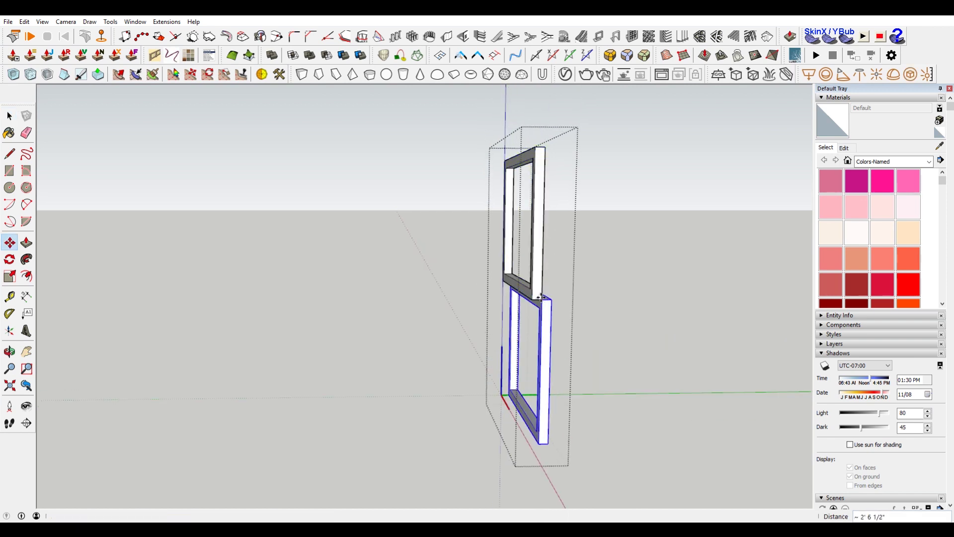
Step: Close the double-hung window group and reopen it for editing
{"action": "middle_click_drag", "start_coordinate": [549, 310], "coordinate": [617, 334]}
{"action": "key", "text": "space"}
{"action": "left_click", "coordinate": [725, 247]}
{"action": "left_click", "coordinate": [315, 266]}
{"action": "mouse_move", "coordinate": [316, 267]}
{"action": "middle_mouse_down"}
{"action": "mouse_move", "coordinate": [376, 279]}
{"action": "mouse_move", "coordinate": [567, 258]}
{"action": "mouse_move", "coordinate": [310, 277]}
{"action": "middle_mouse_up"}
{"action": "double_click", "coordinate": [549, 275]}
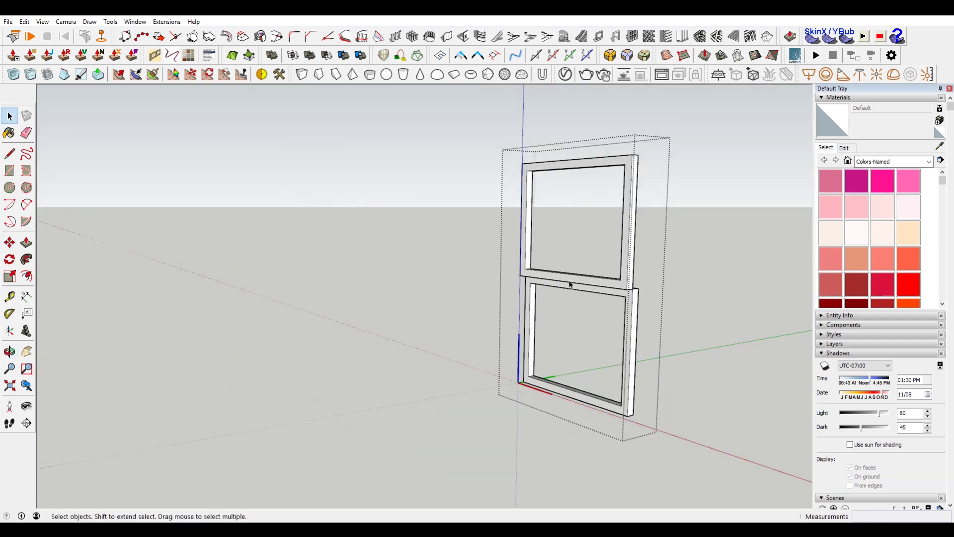
{"action": "scroll", "coordinate": [570, 284], "scroll_direction": "up", "scroll_amount": 2}
{"action": "middle_click_drag", "start_coordinate": [587, 276], "coordinate": [650, 314]}
{"action": "scroll", "coordinate": [609, 264], "scroll_direction": "up", "scroll_amount": 1}
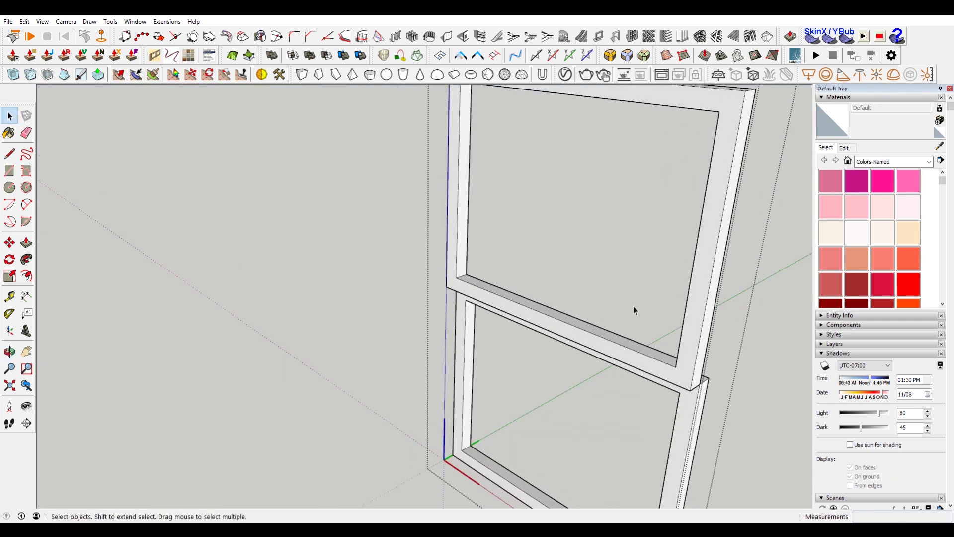
Step: Draw a rectangle filling the upper sash's opening at the middle of the frame's depth, from one inner bottom corner to the opposite top corner
{"action": "key", "text": "r"}
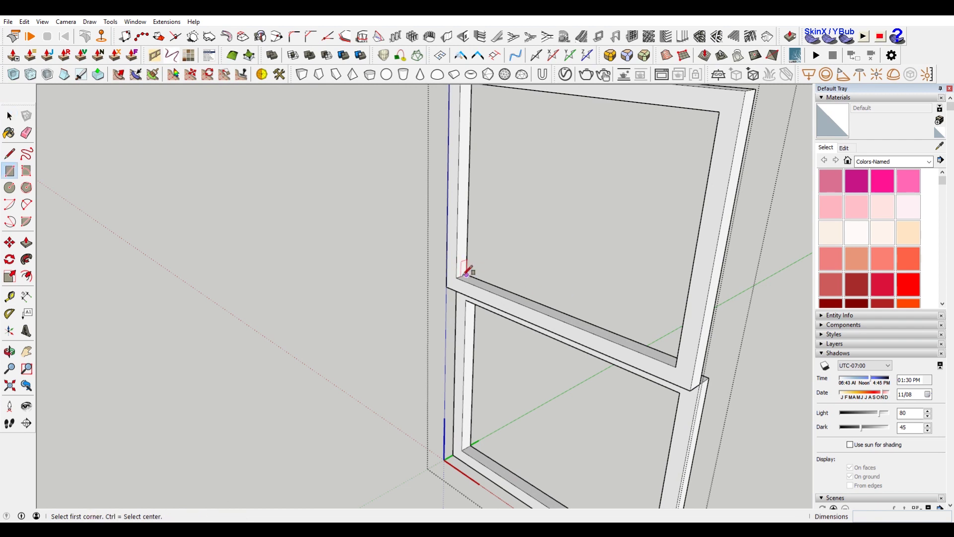
{"action": "scroll", "coordinate": [466, 275], "scroll_direction": "up", "scroll_amount": 3}
{"action": "left_click", "coordinate": [455, 279]}
{"action": "scroll", "coordinate": [448, 333], "scroll_direction": "down", "scroll_amount": 3}
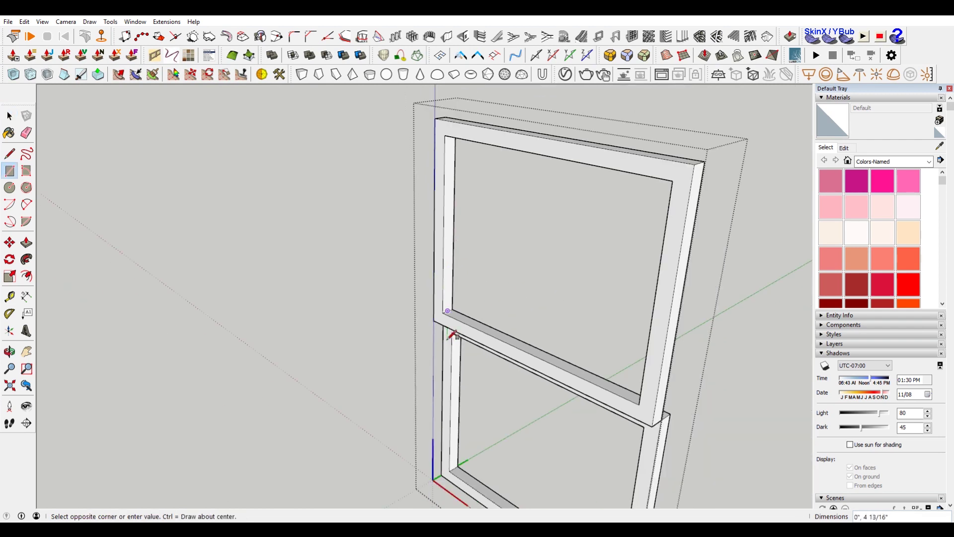
{"action": "middle_click_drag", "start_coordinate": [452, 336], "coordinate": [701, 280]}
{"action": "middle_click_drag", "start_coordinate": [571, 266], "coordinate": [716, 228]}
{"action": "scroll", "coordinate": [586, 196], "scroll_direction": "up", "scroll_amount": 6}
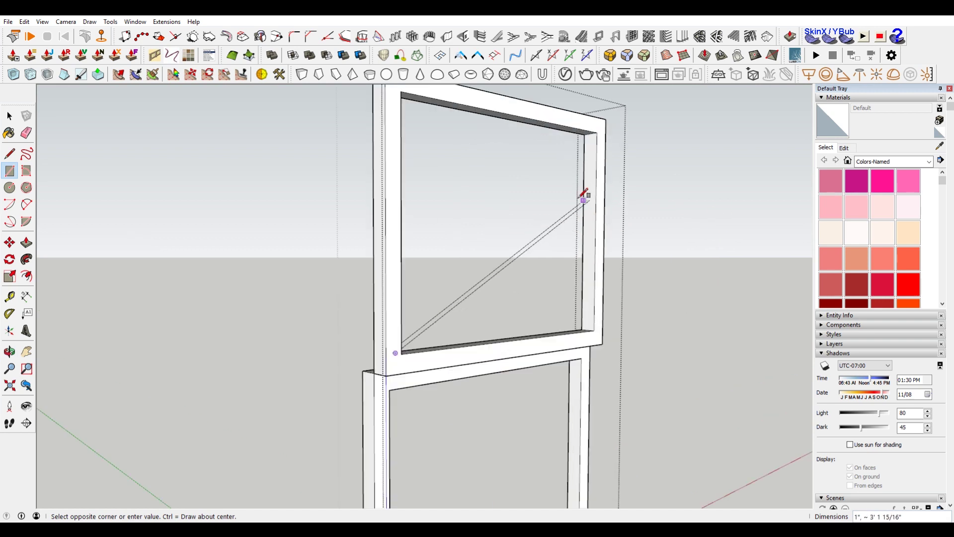
{"action": "scroll", "coordinate": [621, 116], "scroll_direction": "up", "scroll_amount": 3}
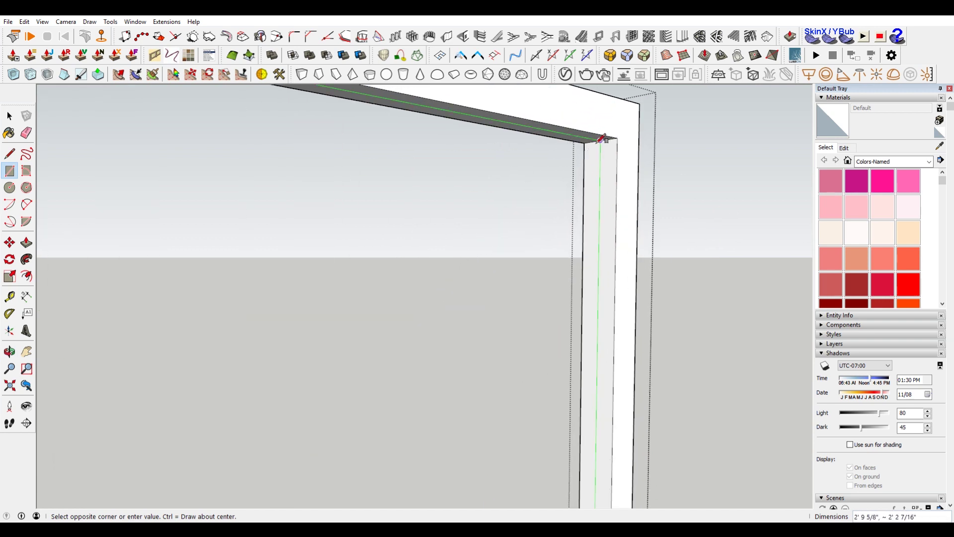
{"action": "left_click", "coordinate": [602, 139]}
{"action": "scroll", "coordinate": [600, 142], "scroll_direction": "down", "scroll_amount": 3}
{"action": "middle_click_drag", "start_coordinate": [686, 213], "coordinate": [437, 262]}
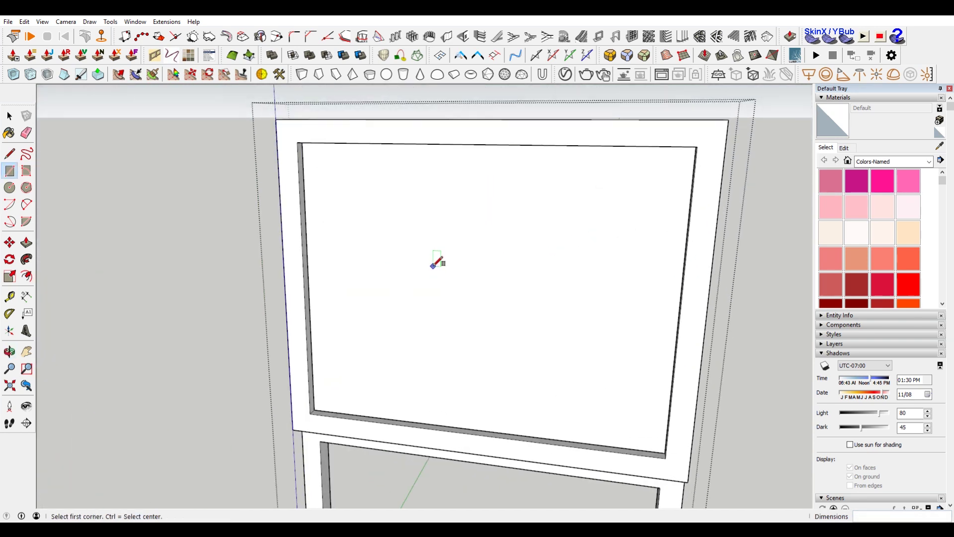
Step: Cut the pane face from the window group and paste it in place inside the Sash component
{"action": "scroll", "coordinate": [436, 262], "scroll_direction": "down", "scroll_amount": 3}
{"action": "key", "text": "space"}
{"action": "left_click", "coordinate": [535, 305]}
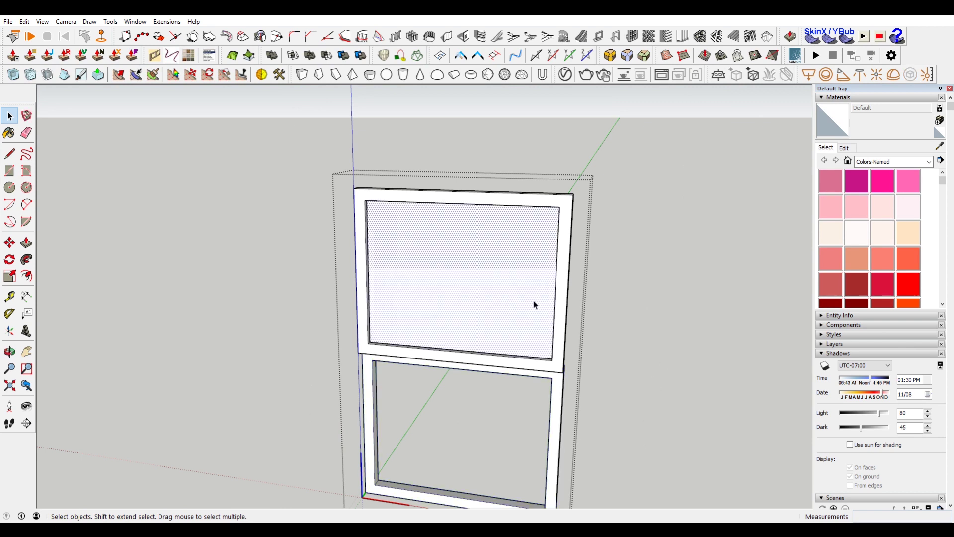
{"action": "key", "text": "Delete"}
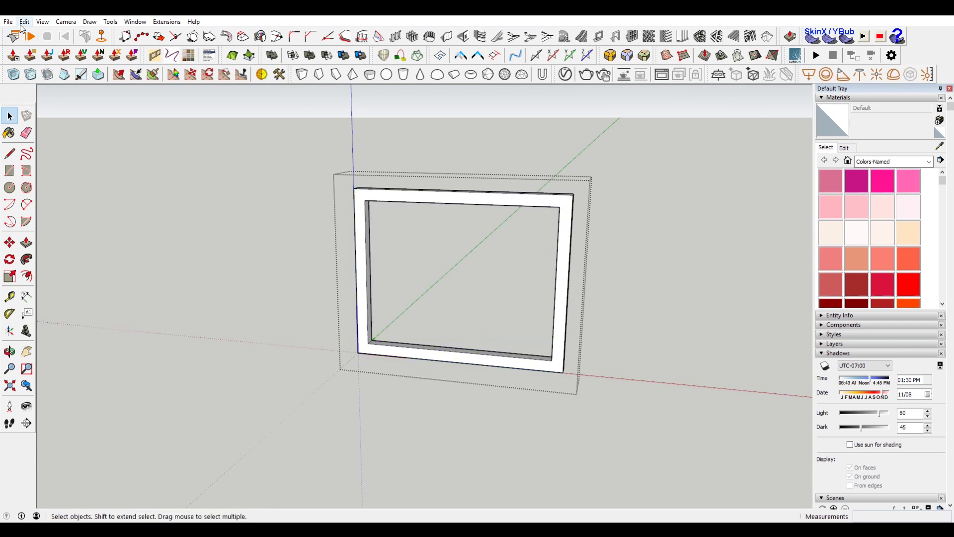
{"action": "left_click", "coordinate": [24, 21]}
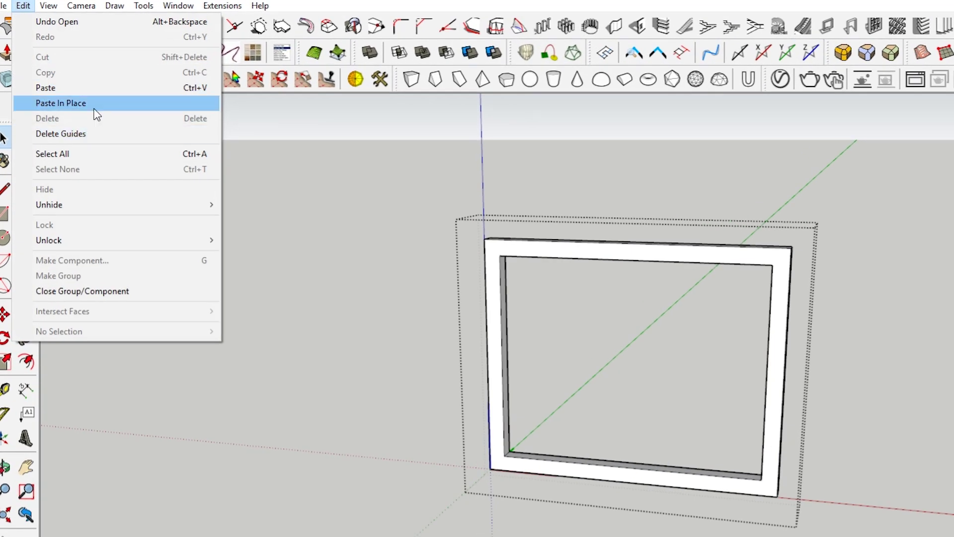
{"action": "left_click", "coordinate": [97, 114]}
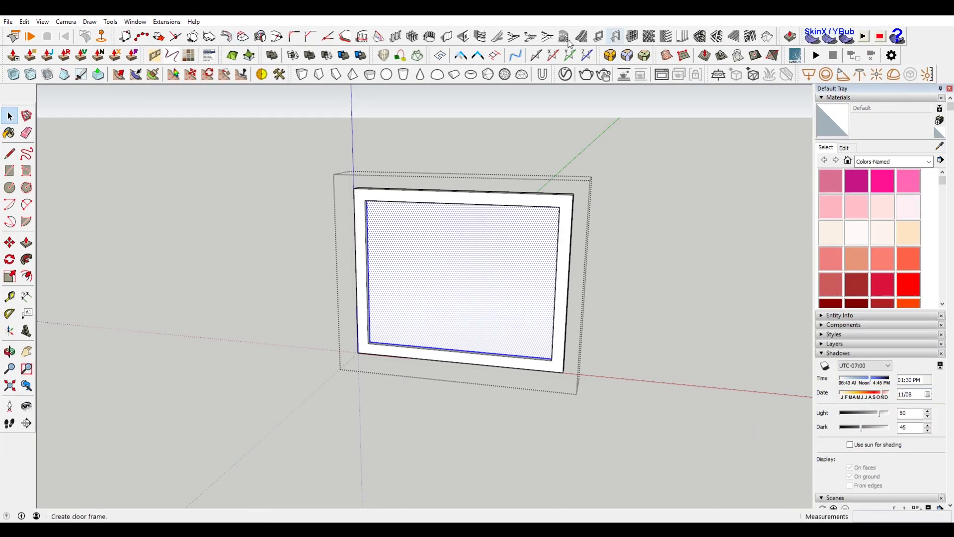
Step: Paint the pane with Translucent Glass Blue from the Glass and Mirrors collection, and open the material's edit settings
{"action": "left_click", "coordinate": [137, 23]}
{"action": "mouse_move", "coordinate": [183, 35]}
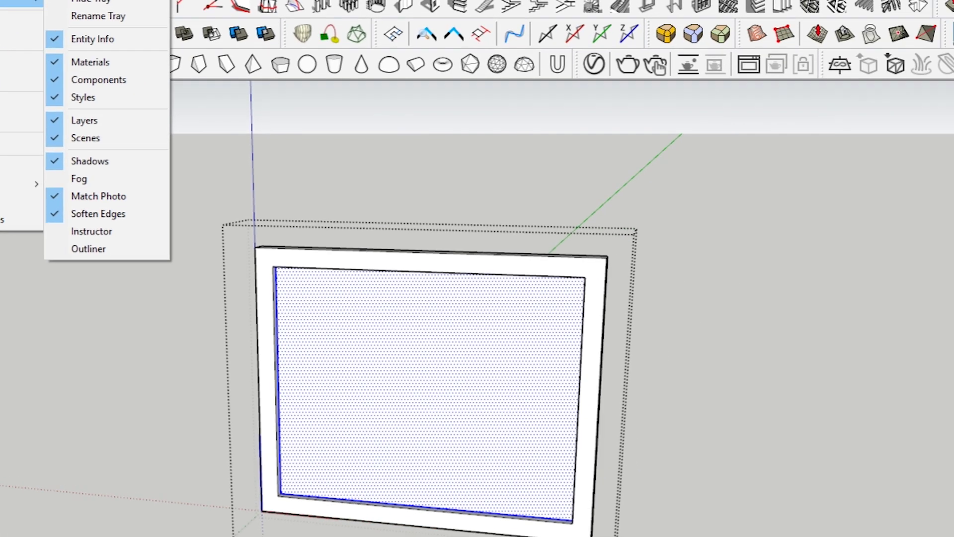
{"action": "left_click", "coordinate": [420, 83]}
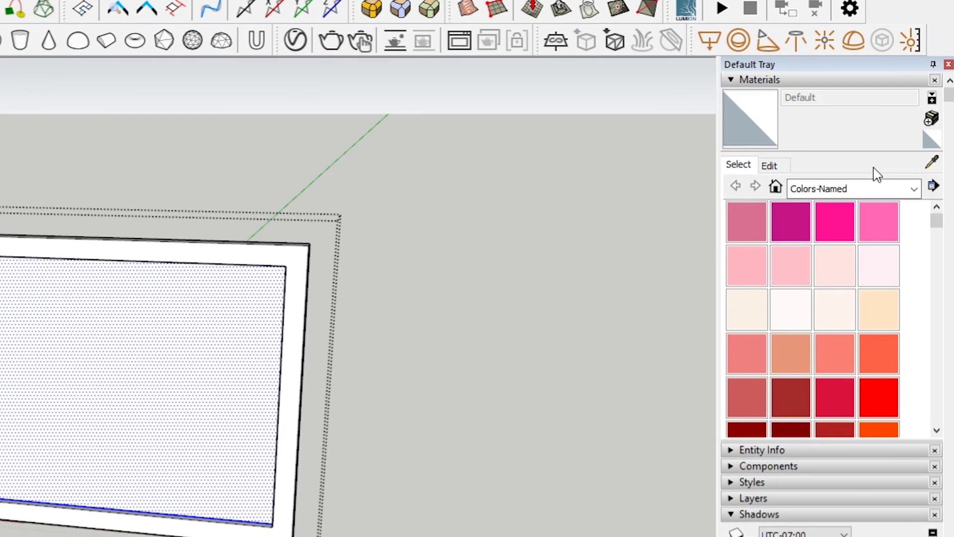
{"action": "left_click", "coordinate": [841, 193]}
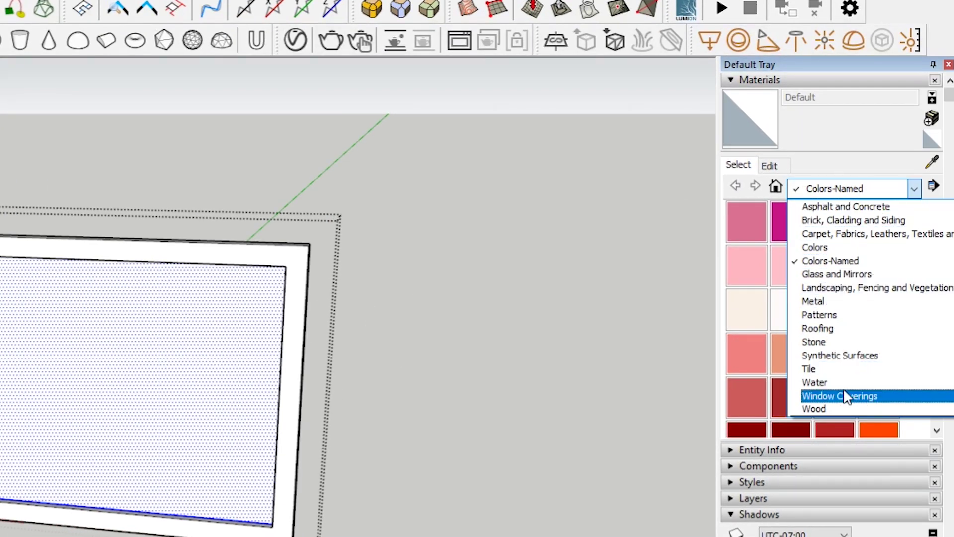
{"action": "left_click", "coordinate": [851, 274]}
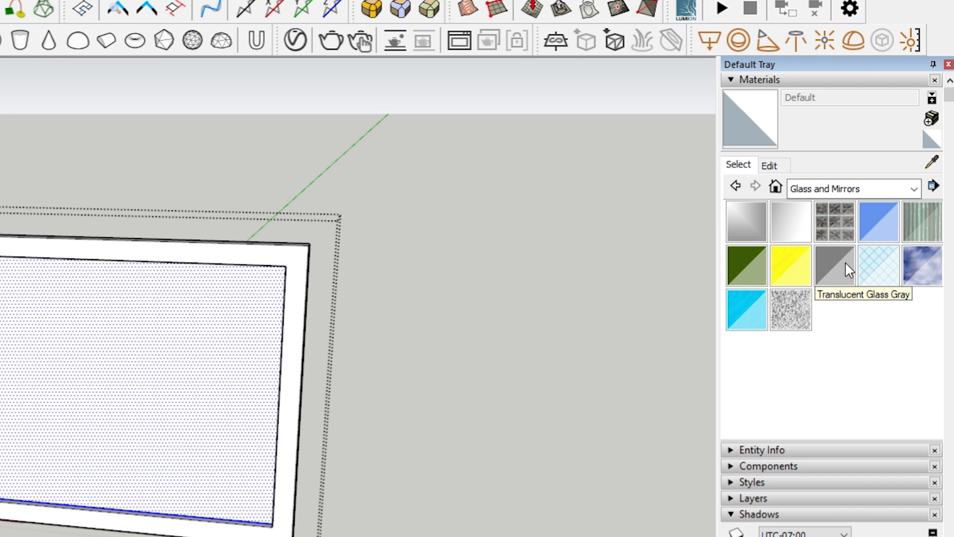
{"action": "left_click", "coordinate": [873, 222]}
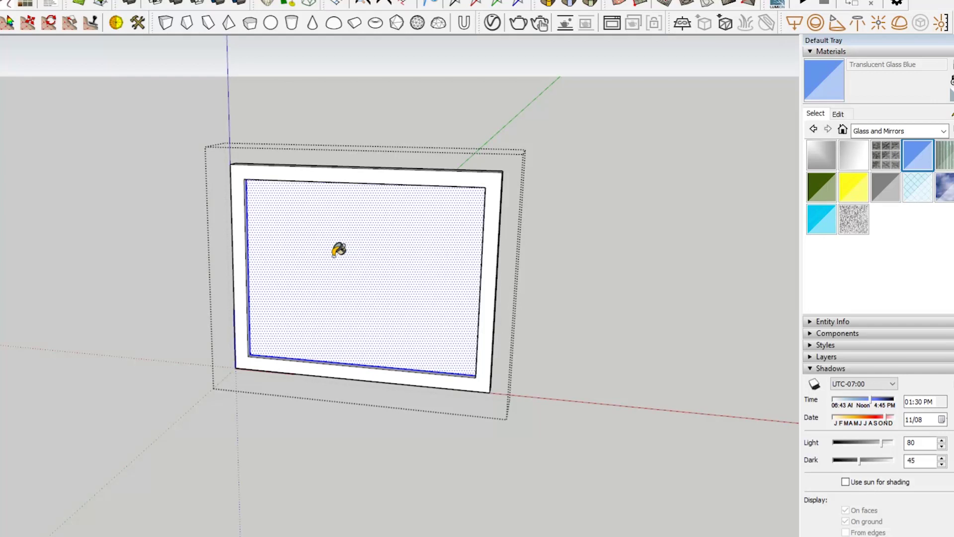
{"action": "left_click", "coordinate": [94, 354]}
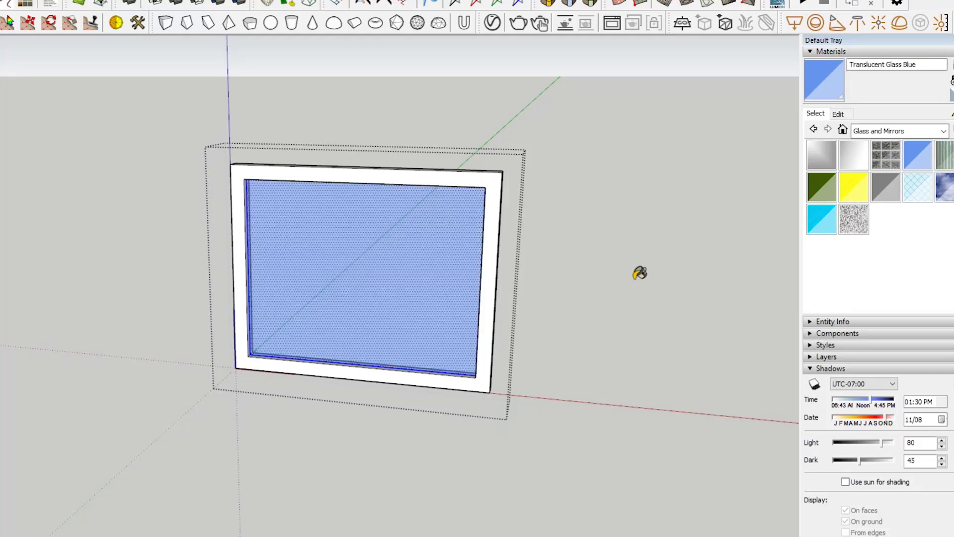
{"action": "left_click", "coordinate": [838, 114]}
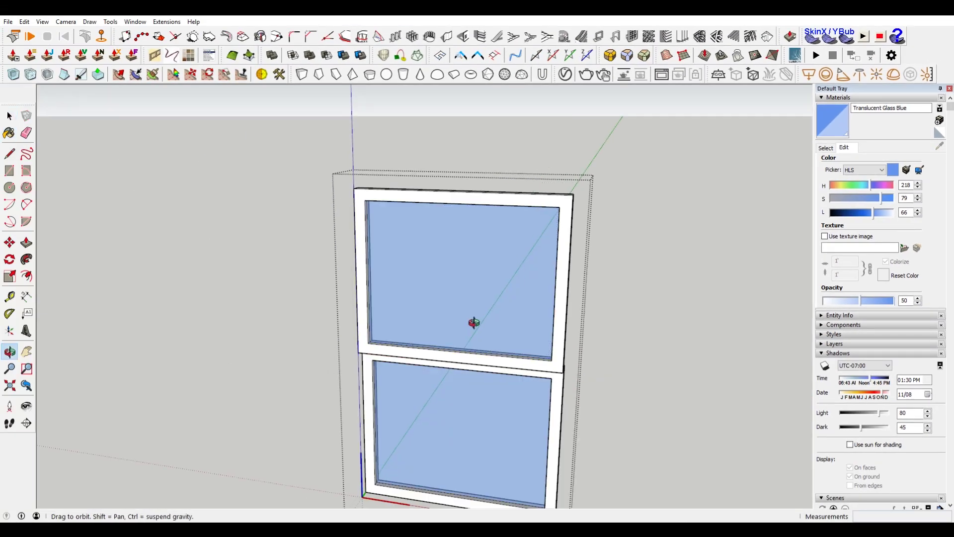
{"action": "left_click_drag", "start_coordinate": [474, 323], "coordinate": [555, 347]}
{"action": "mouse_move", "coordinate": [555, 347]}
{"action": "middle_mouse_down"}
{"action": "mouse_move", "coordinate": [538, 318]}
{"action": "mouse_move", "coordinate": [543, 298]}
{"action": "mouse_move", "coordinate": [556, 347]}
{"action": "middle_mouse_up"}
{"action": "scroll", "coordinate": [519, 280], "scroll_direction": "up", "scroll_amount": 3}
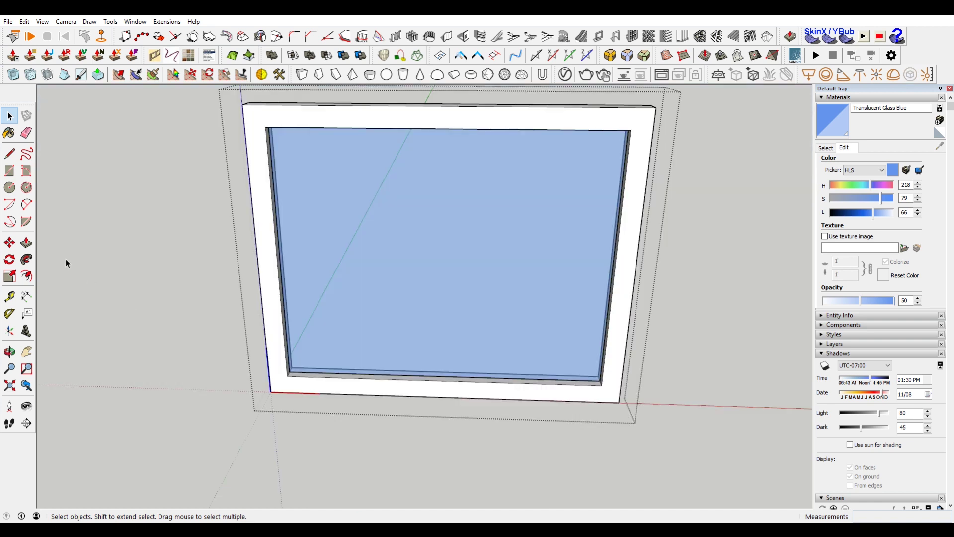
Step: Inside the Sash component, draw a horizontal square about 1 7/16" per side in front of the frame and make it a group
{"action": "key", "text": "r"}
{"action": "left_click", "coordinate": [315, 426]}
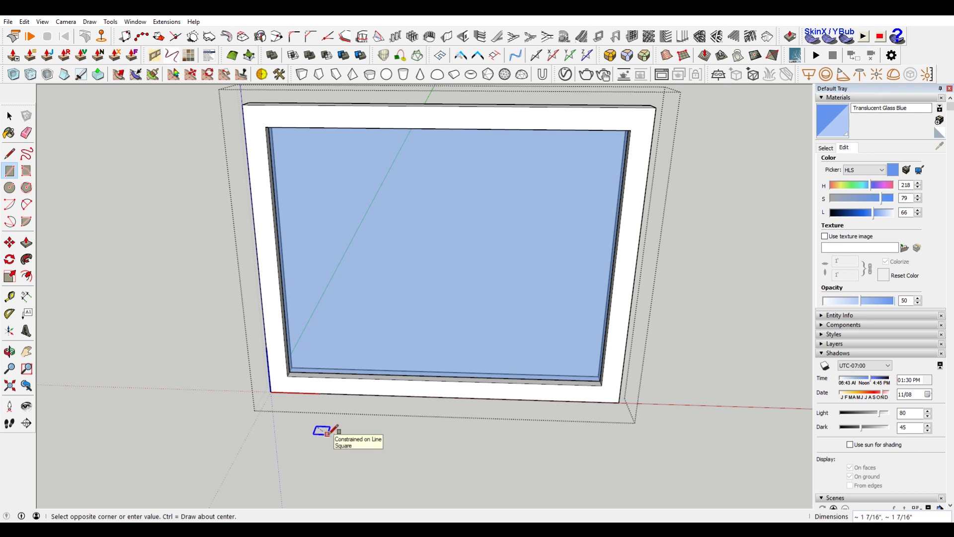
{"action": "left_click", "coordinate": [329, 434]}
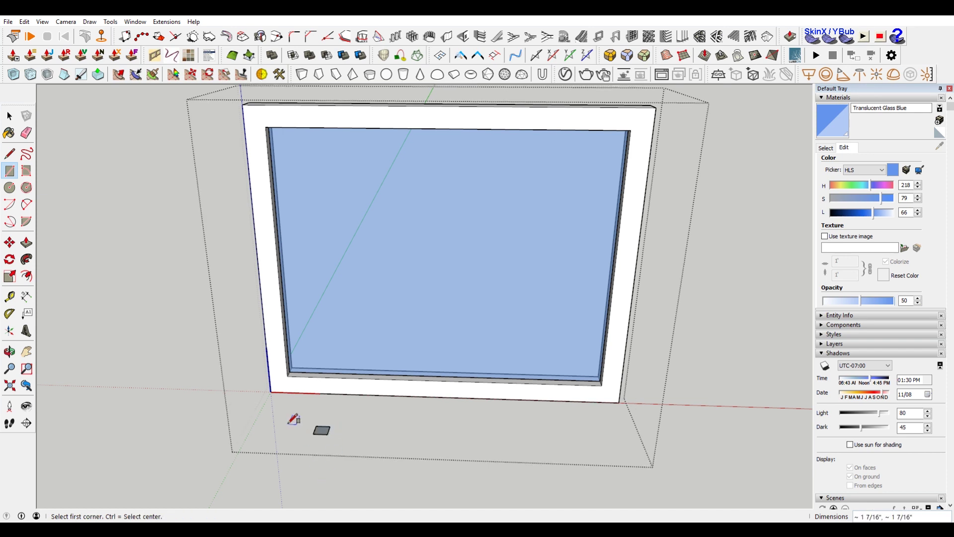
{"action": "key", "text": "space"}
{"action": "scroll", "coordinate": [293, 419], "scroll_direction": "up", "scroll_amount": 3}
{"action": "left_click", "coordinate": [351, 441]}
{"action": "right_click", "coordinate": [352, 440]}
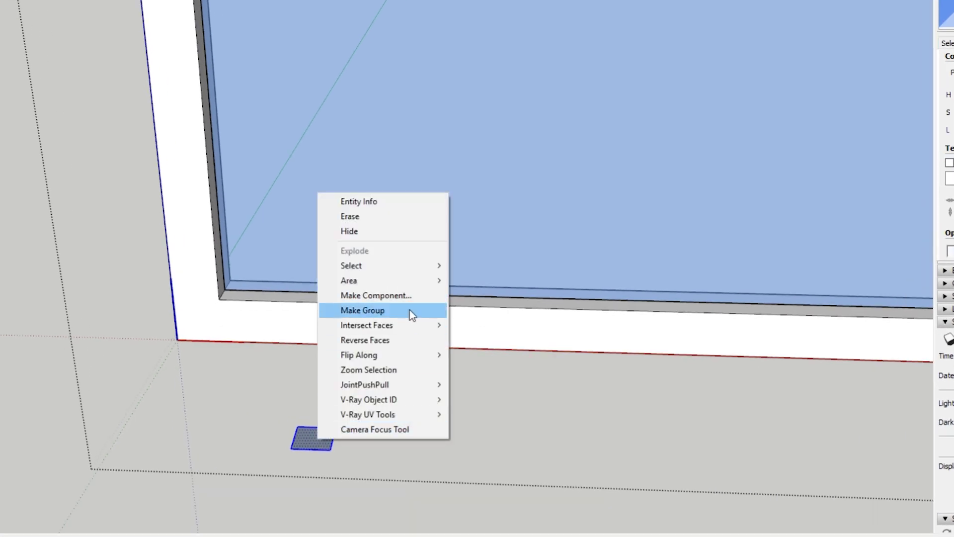
{"action": "left_click", "coordinate": [409, 309]}
{"action": "key", "text": "m"}
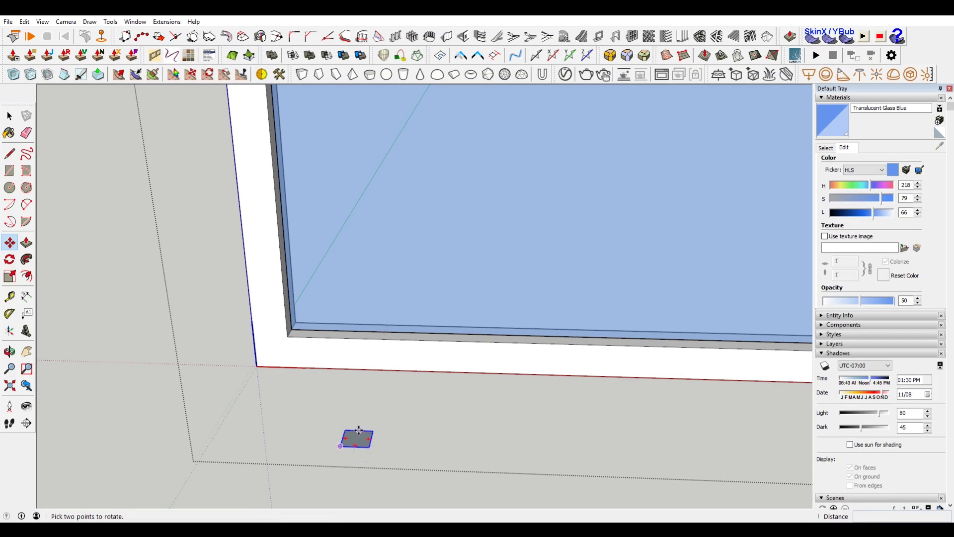
{"action": "key", "text": "space"}
{"action": "key", "text": "Escape"}
{"action": "key", "text": "p"}
{"action": "key", "text": "space"}
{"action": "double_click", "coordinate": [357, 441]}
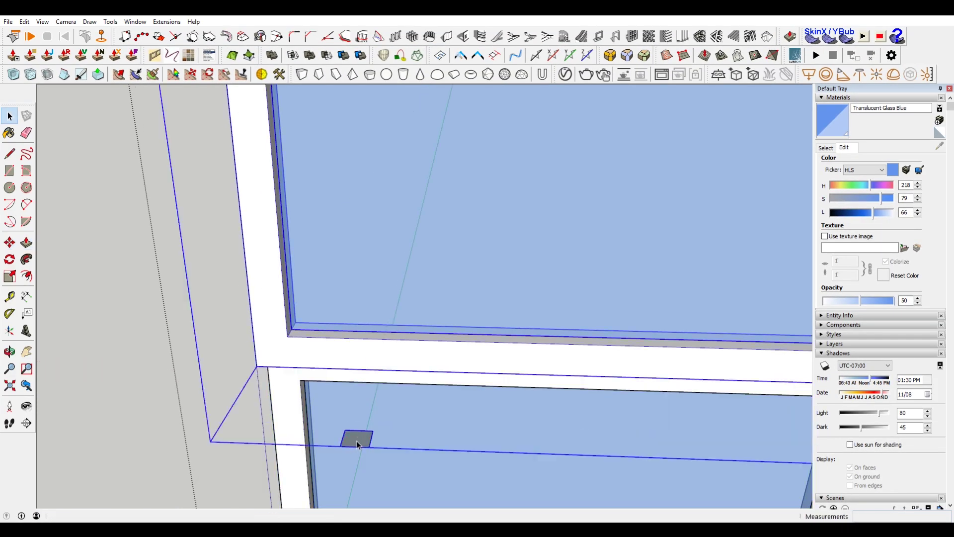
{"action": "key", "text": "p"}
{"action": "scroll", "coordinate": [354, 441], "scroll_direction": "down", "scroll_amount": 3}
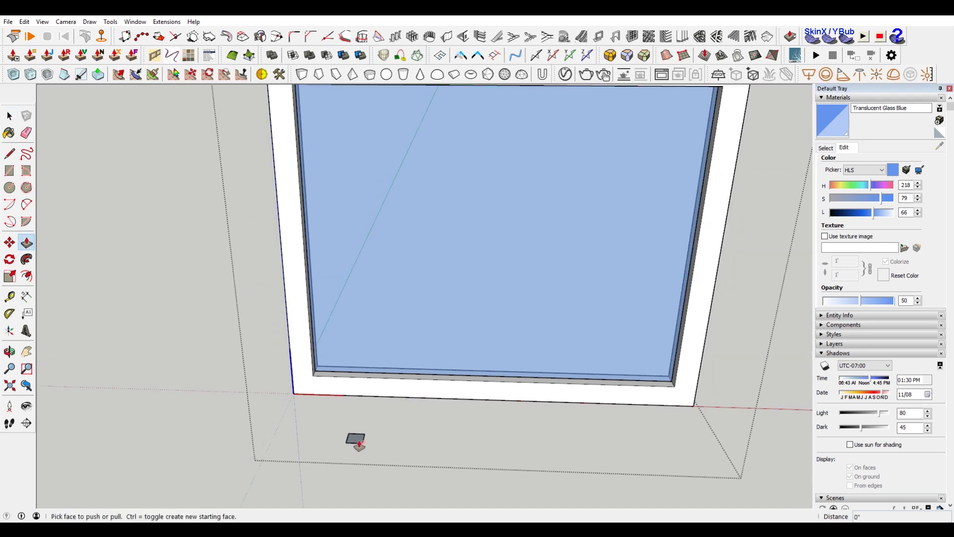
Step: Copy the small square group about 9 7/8" onto the lower inner corner of the sash opening
{"action": "key", "text": "m"}
{"action": "key", "text": "ctrl"}
{"action": "left_click", "coordinate": [359, 440]}
{"action": "left_click", "coordinate": [313, 376]}
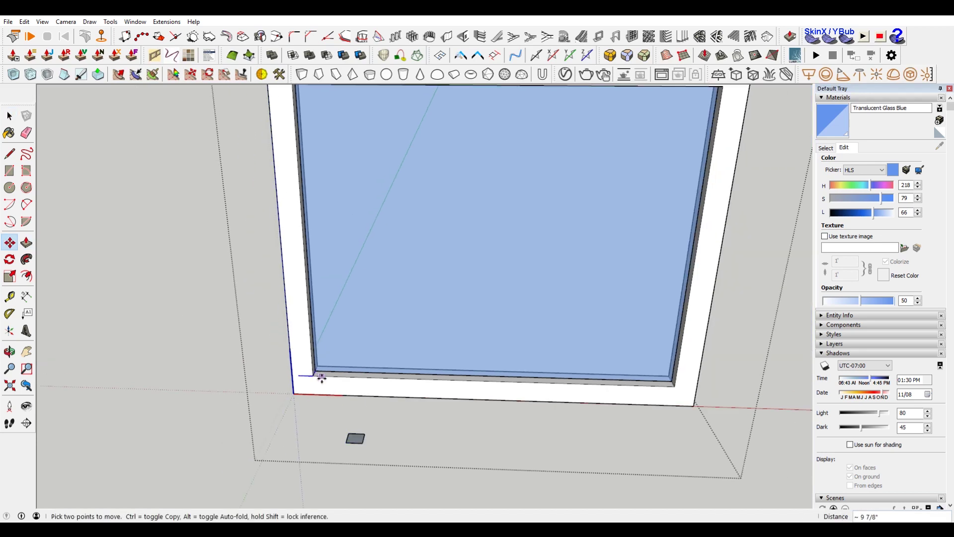
{"action": "scroll", "coordinate": [318, 390], "scroll_direction": "up", "scroll_amount": 2}
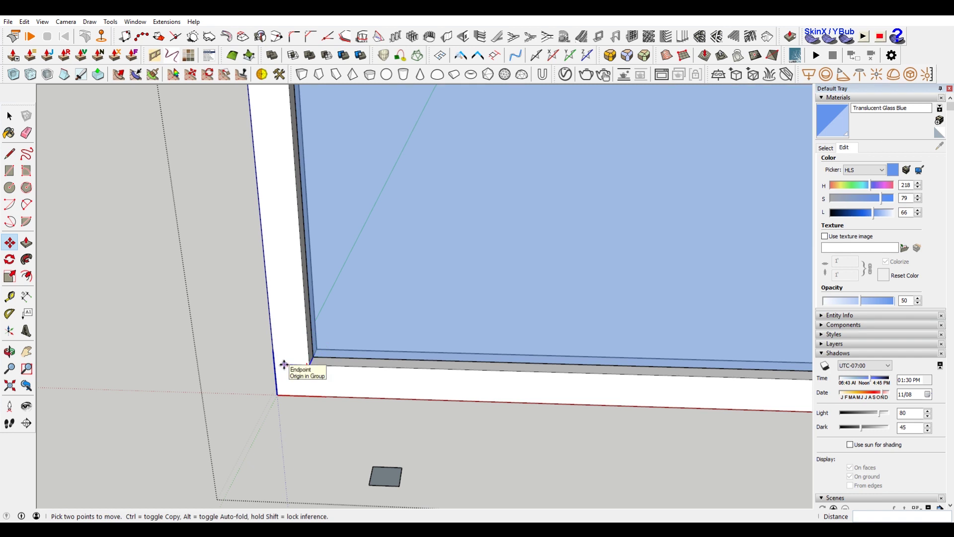
Step: Convert the copied square at the sash's inner corner into a component named "Muntin"
{"action": "key", "text": "p"}
{"action": "key", "text": "space"}
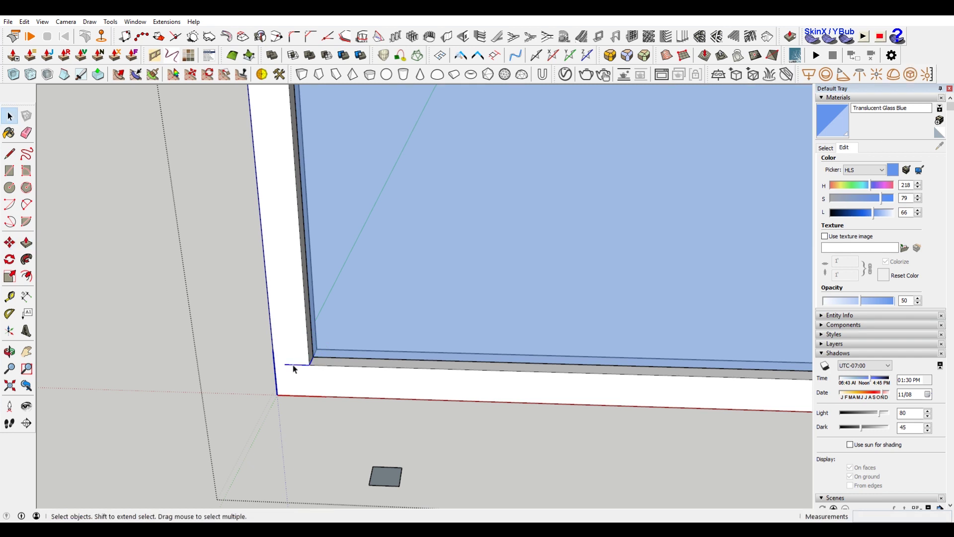
{"action": "right_click", "coordinate": [293, 369]}
{"action": "left_click", "coordinate": [368, 251]}
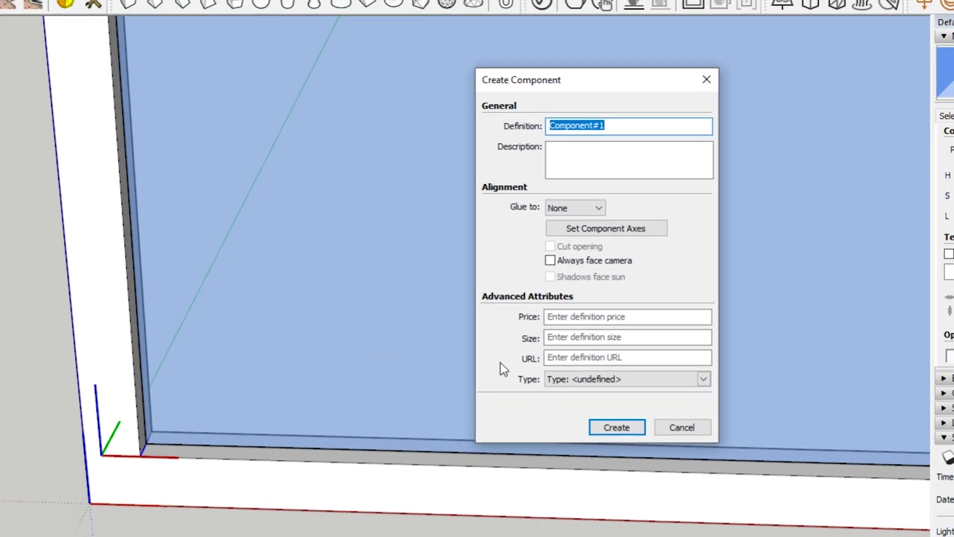
{"action": "type", "text": "Muntin"}
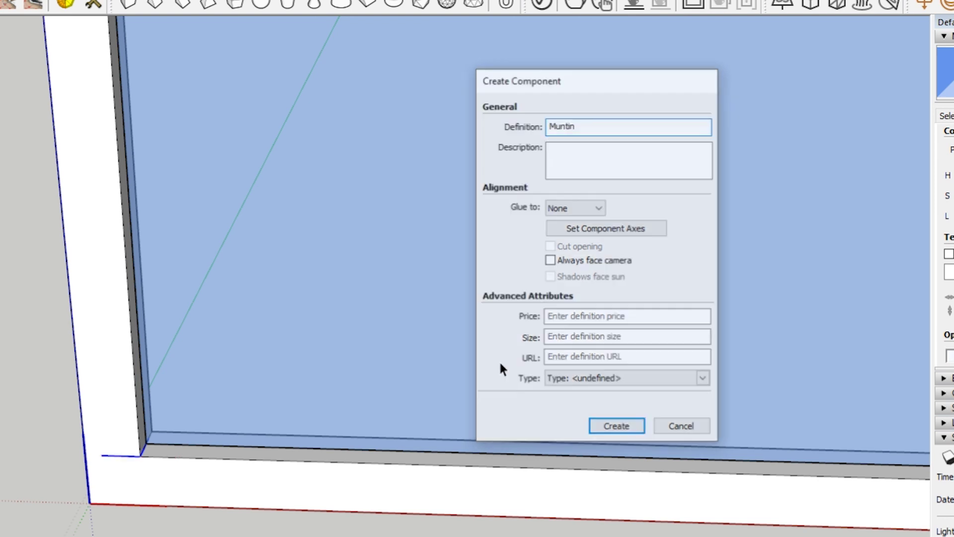
{"action": "key", "text": "Return"}
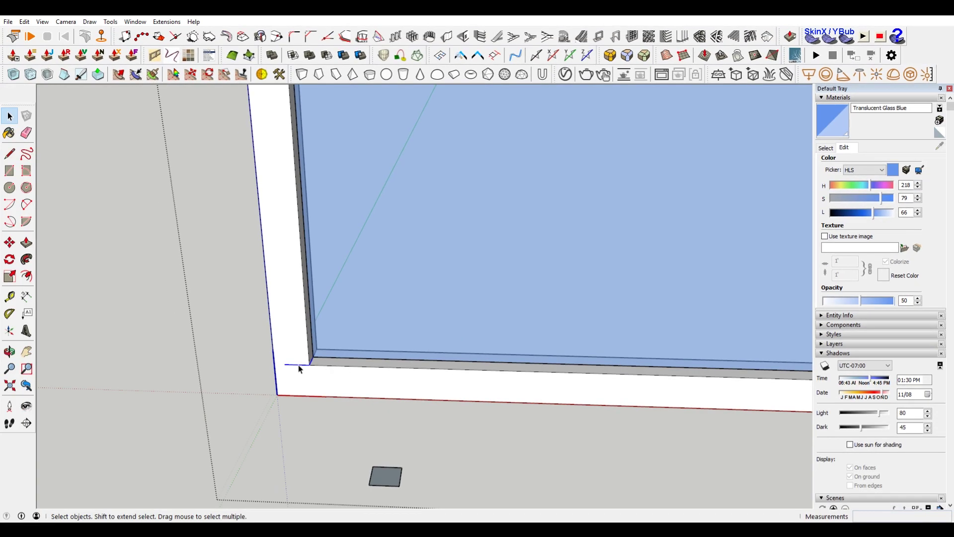
Step: Open the Muntin component and extrude its square face up about 2' 2 7/16" to the top of the sash opening, then close it
{"action": "double_click", "coordinate": [298, 367]}
{"action": "key", "text": "p"}
{"action": "left_click", "coordinate": [302, 361]}
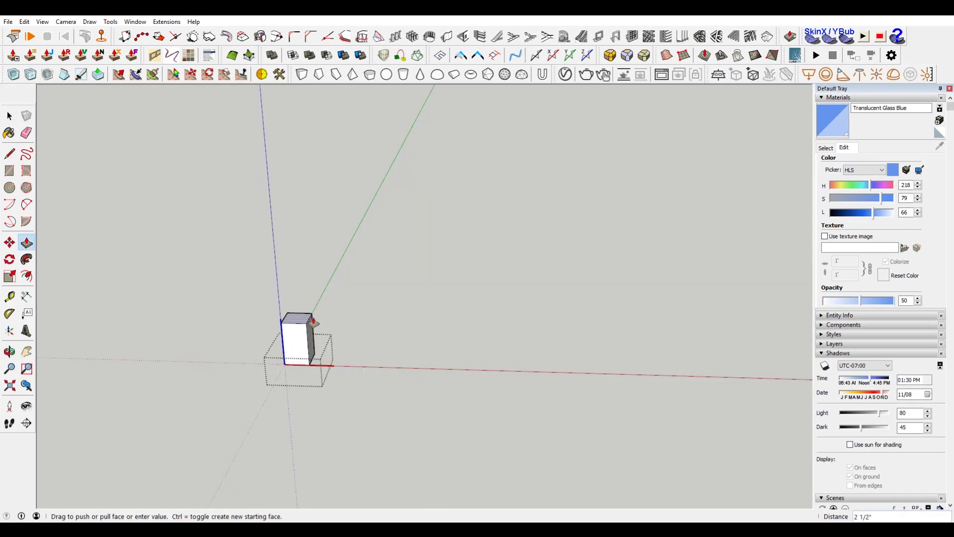
{"action": "scroll", "coordinate": [325, 286], "scroll_direction": "down", "scroll_amount": 2}
{"action": "key", "text": "h"}
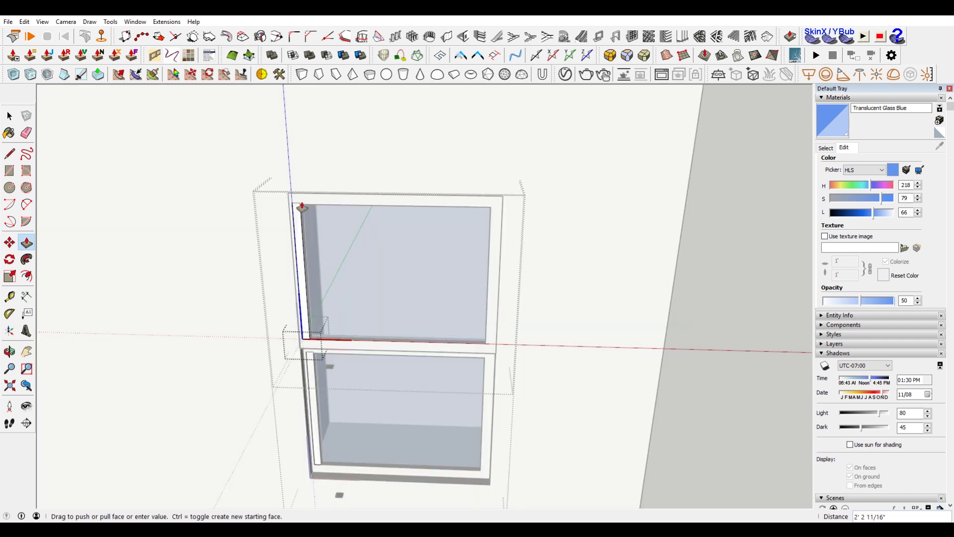
{"action": "left_click", "coordinate": [494, 213]}
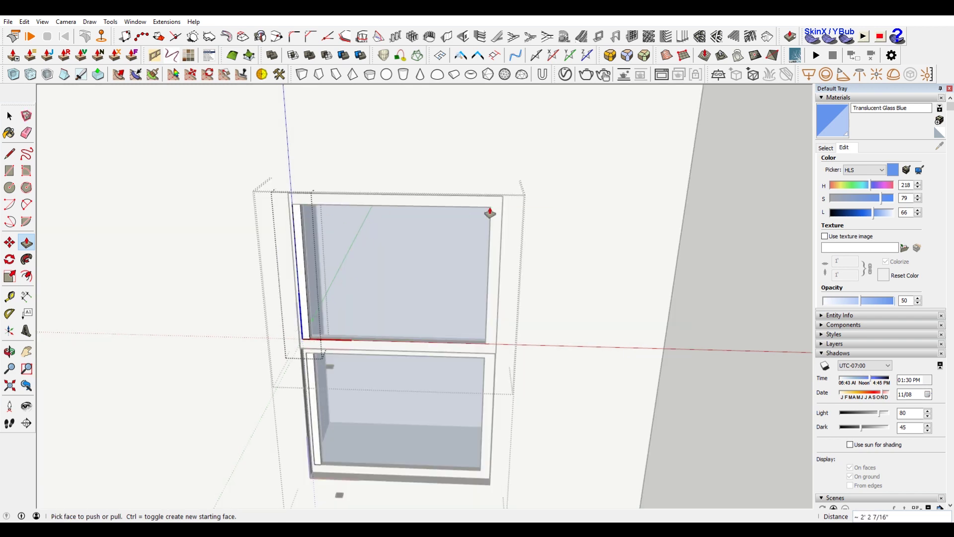
{"action": "scroll", "coordinate": [324, 300], "scroll_direction": "up", "scroll_amount": 3}
{"action": "key", "text": "space"}
{"action": "left_click", "coordinate": [183, 292]}
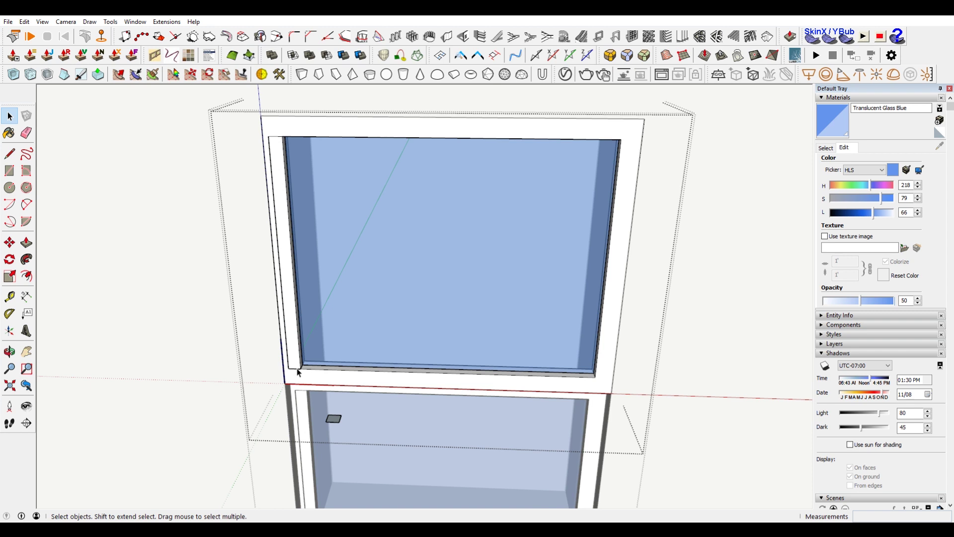
Step: Draw a short vertical reference line down from the sash opening's lower right inner corner, and hide the sash frame group
{"action": "left_click", "coordinate": [298, 370]}
{"action": "scroll", "coordinate": [298, 370], "scroll_direction": "up", "scroll_amount": 2}
{"action": "scroll", "coordinate": [298, 373], "scroll_direction": "down", "scroll_amount": 5}
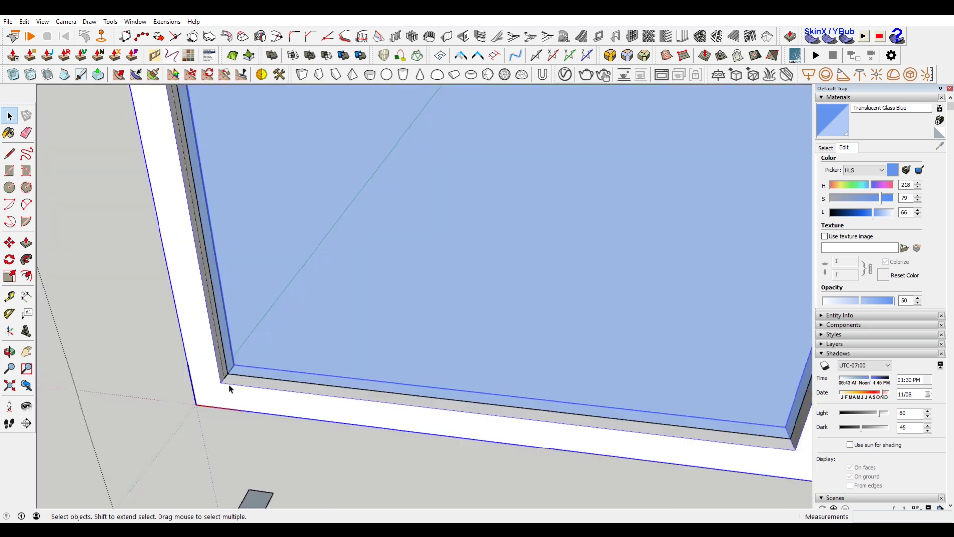
{"action": "key", "text": "l"}
{"action": "left_click", "coordinate": [538, 417]}
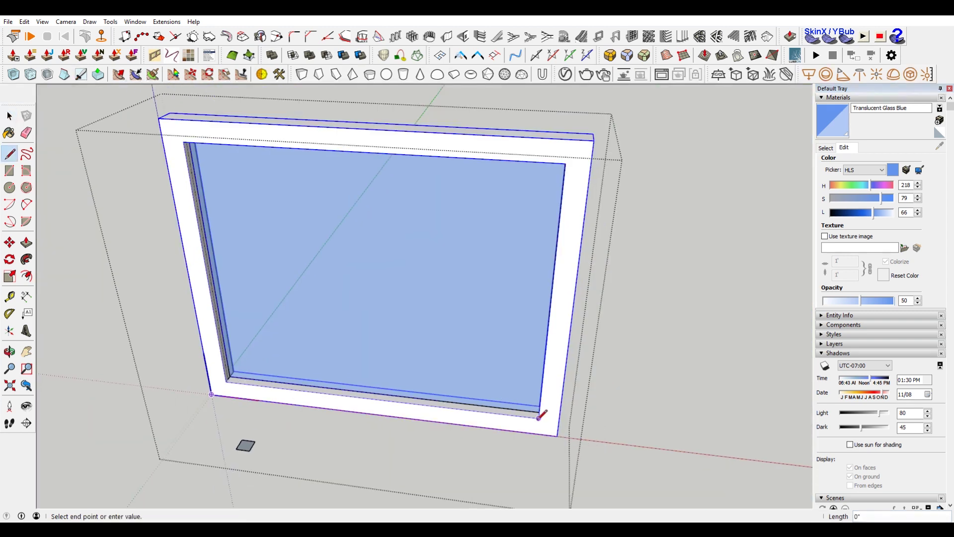
{"action": "left_click", "coordinate": [536, 473]}
{"action": "key", "text": "space"}
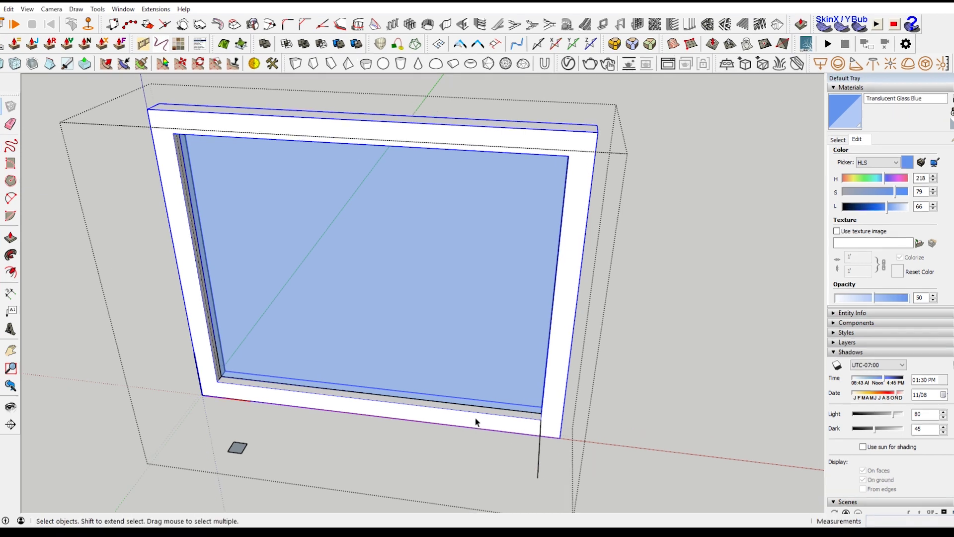
{"action": "right_click", "coordinate": [475, 416]}
{"action": "left_click", "coordinate": [553, 157]}
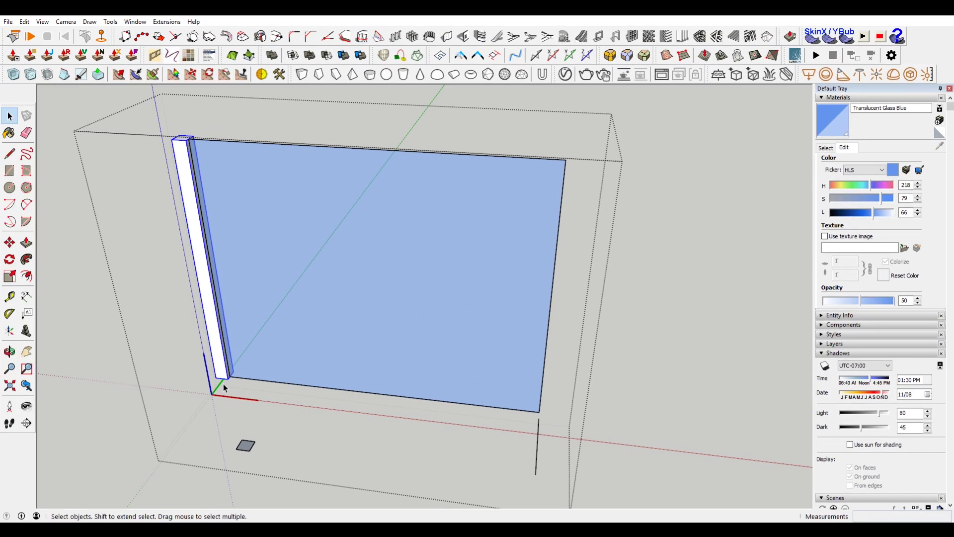
Step: Copy the Muntin about 2' 11 7/16" along the glass so it starts at the reference line
{"action": "scroll", "coordinate": [135, 387], "scroll_direction": "up", "scroll_amount": 3}
{"action": "key", "text": "m"}
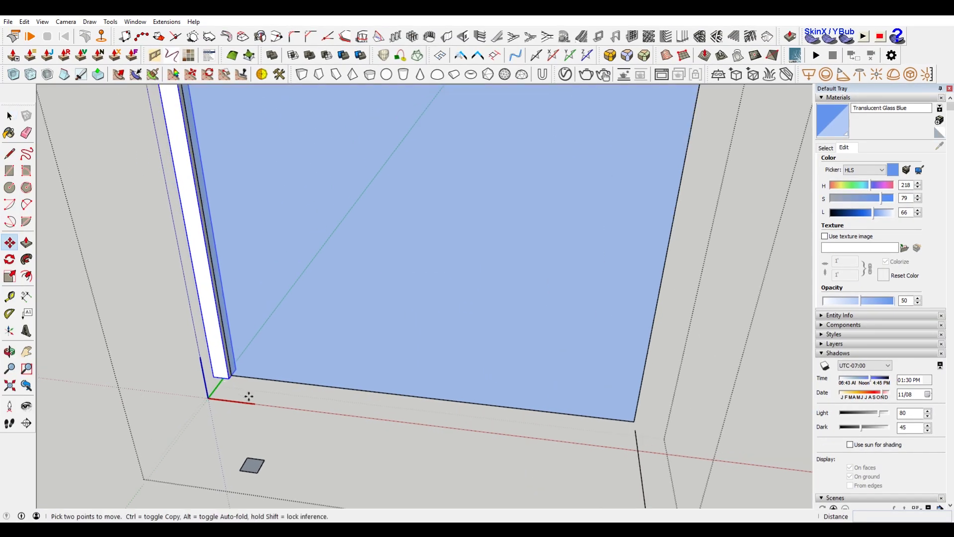
{"action": "left_click", "coordinate": [210, 378]}
{"action": "key", "text": "ctrl"}
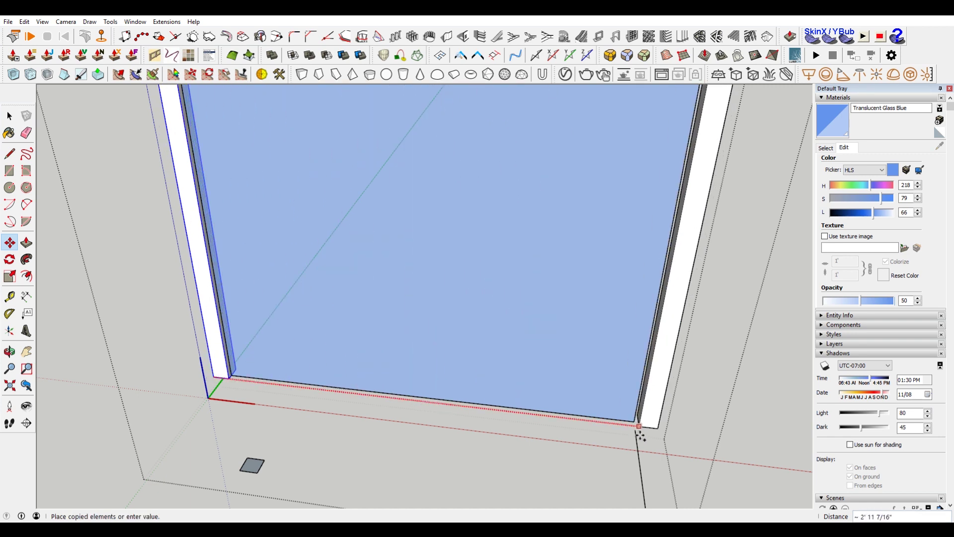
{"action": "left_click", "coordinate": [634, 425]}
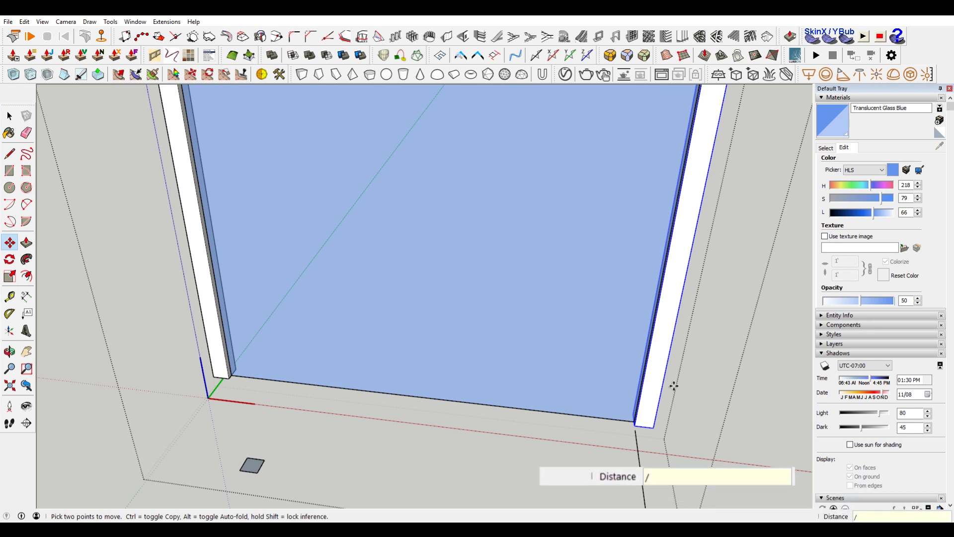
Step: Array the Muntin between the original and its copy, trying divisions of 5 and 3 and settling on 4
{"action": "key", "text": "Return"}
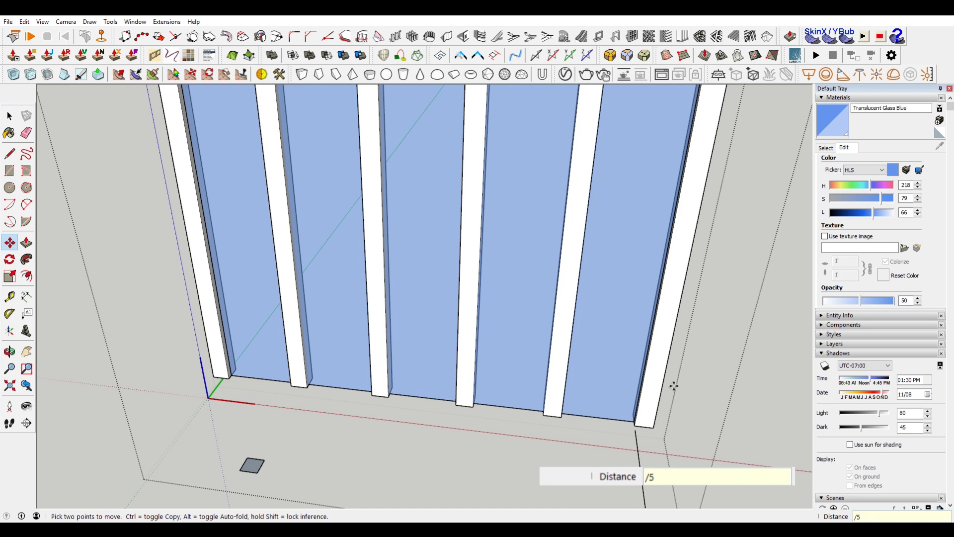
{"action": "type", "text": "/3"}
{"action": "key", "text": "Return"}
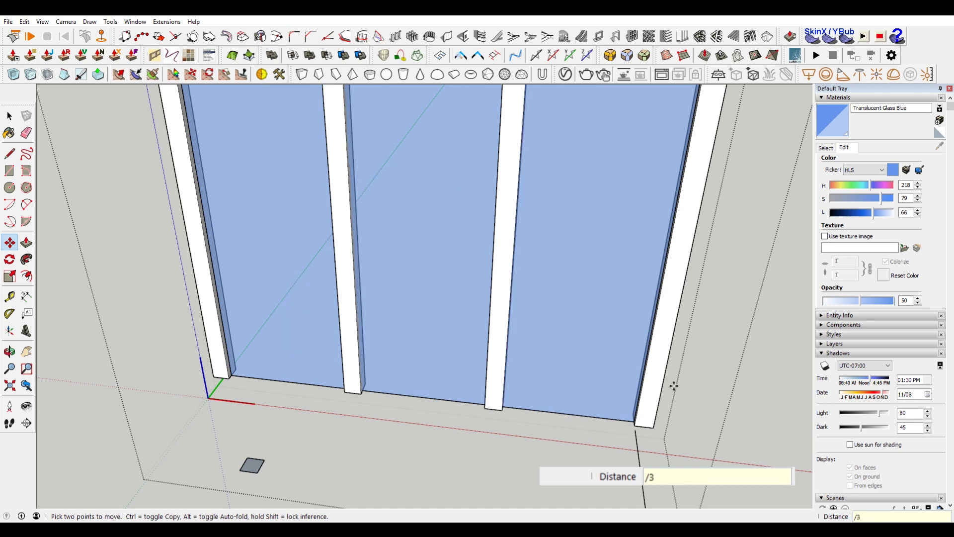
{"action": "type", "text": "/4"}
{"action": "key", "text": "Return"}
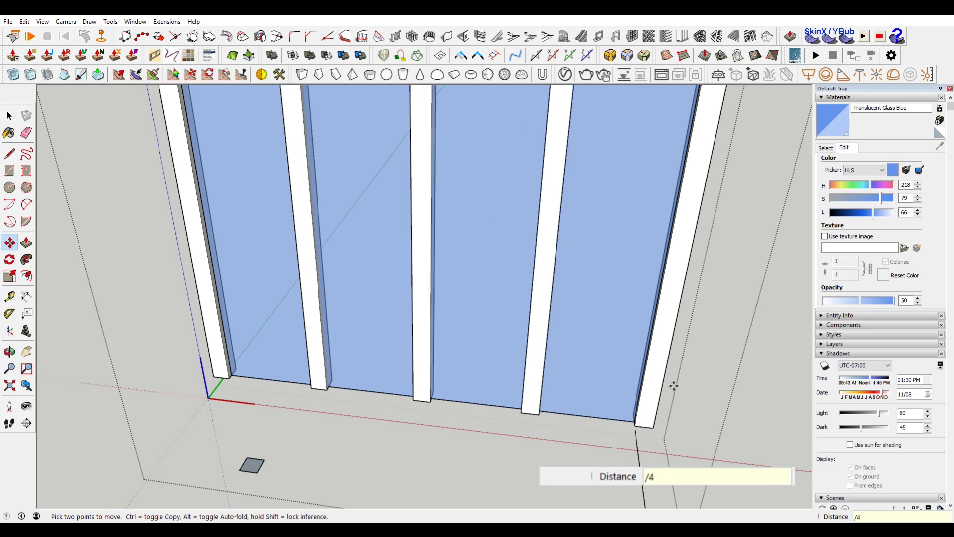
Step: Delete the two outermost muntins and the reference line
{"action": "scroll", "coordinate": [674, 386], "scroll_direction": "down", "scroll_amount": 5}
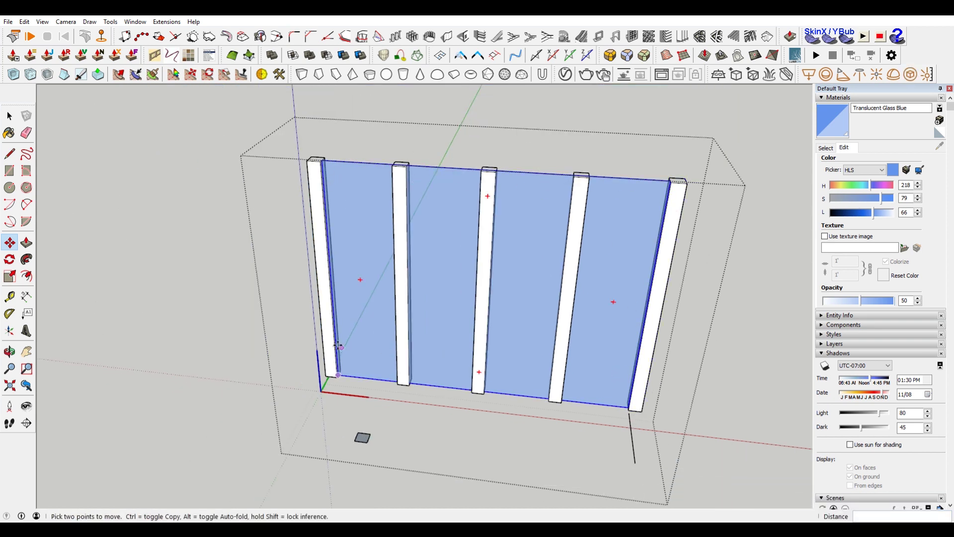
{"action": "key", "text": "space"}
{"action": "left_click", "coordinate": [326, 324]}
{"action": "left_click", "coordinate": [658, 288], "text": "shift"}
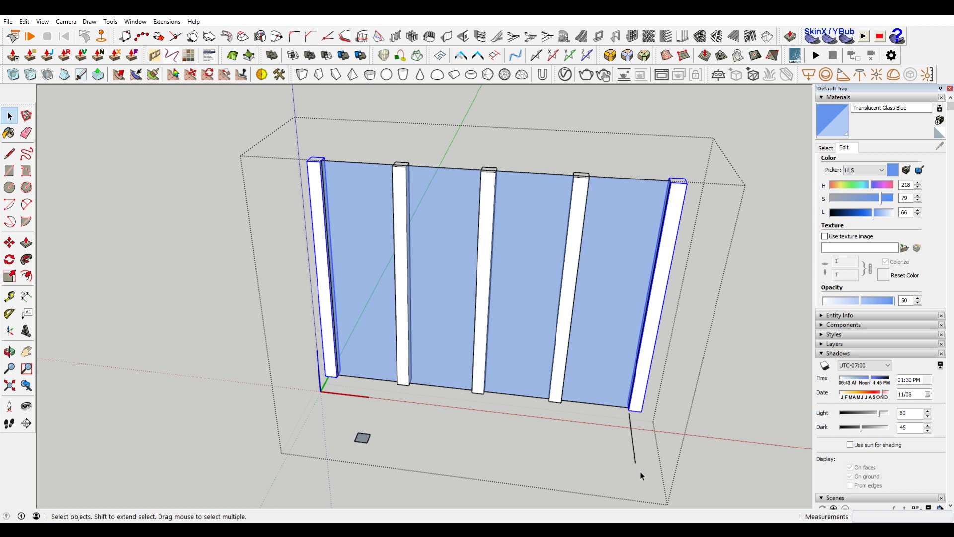
{"action": "key", "text": "Delete"}
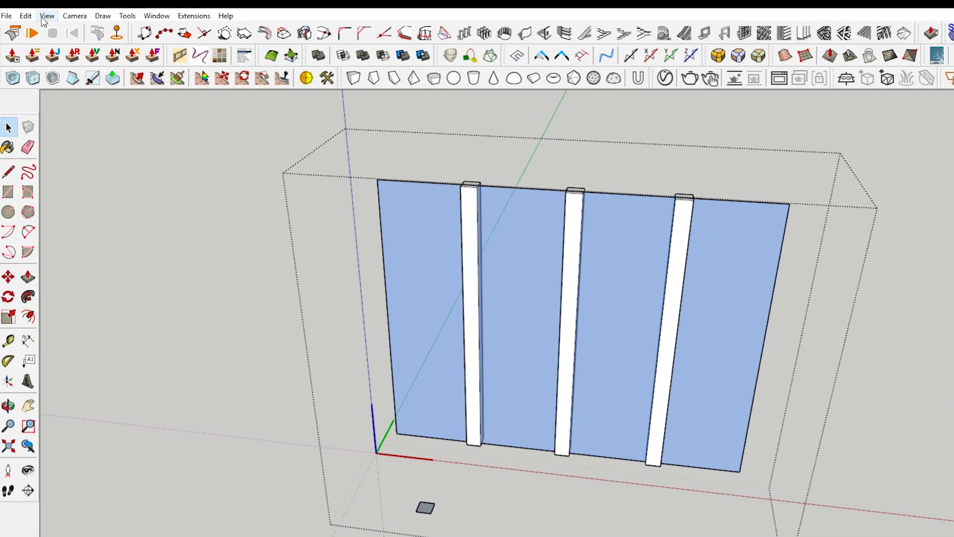
Step: Display hidden geometry, unhide the sash frame group, and leave the Sash component
{"action": "left_click", "coordinate": [42, 22]}
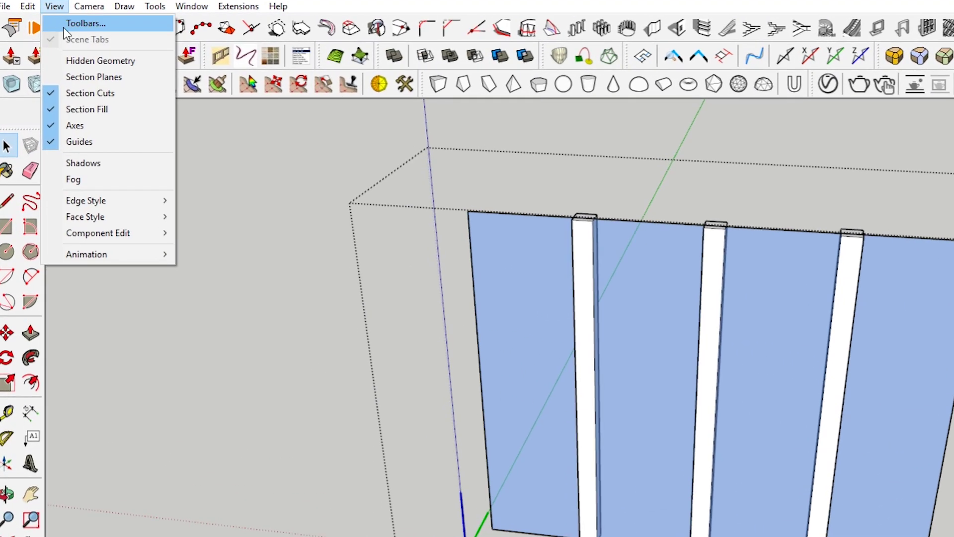
{"action": "left_click", "coordinate": [77, 65]}
{"action": "right_click", "coordinate": [605, 103]}
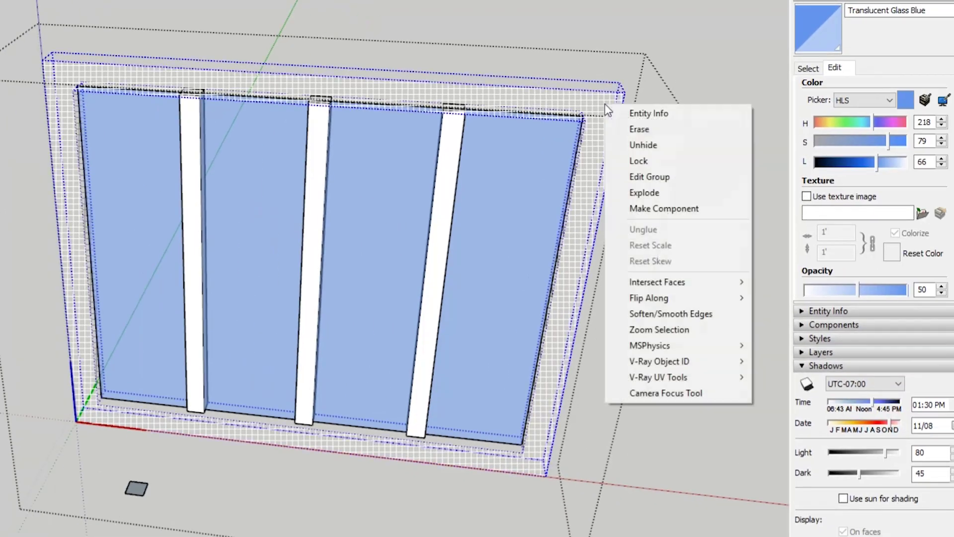
{"action": "left_click", "coordinate": [680, 146]}
{"action": "left_click", "coordinate": [697, 206]}
Step: Reopen the upper Sash component and copy its leftmost vertical muntin a short distance straight down
{"action": "scroll", "coordinate": [279, 369], "scroll_direction": "down", "scroll_amount": 3}
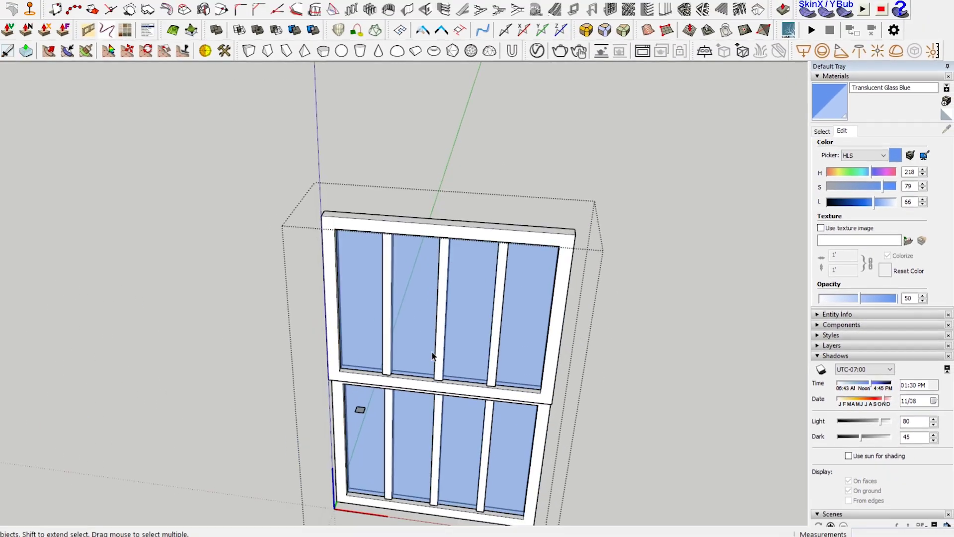
{"action": "middle_click_drag", "start_coordinate": [279, 369], "coordinate": [648, 148]}
{"action": "middle_click_drag", "start_coordinate": [716, 202], "coordinate": [511, 241]}
{"action": "scroll", "coordinate": [441, 298], "scroll_direction": "up", "scroll_amount": 3}
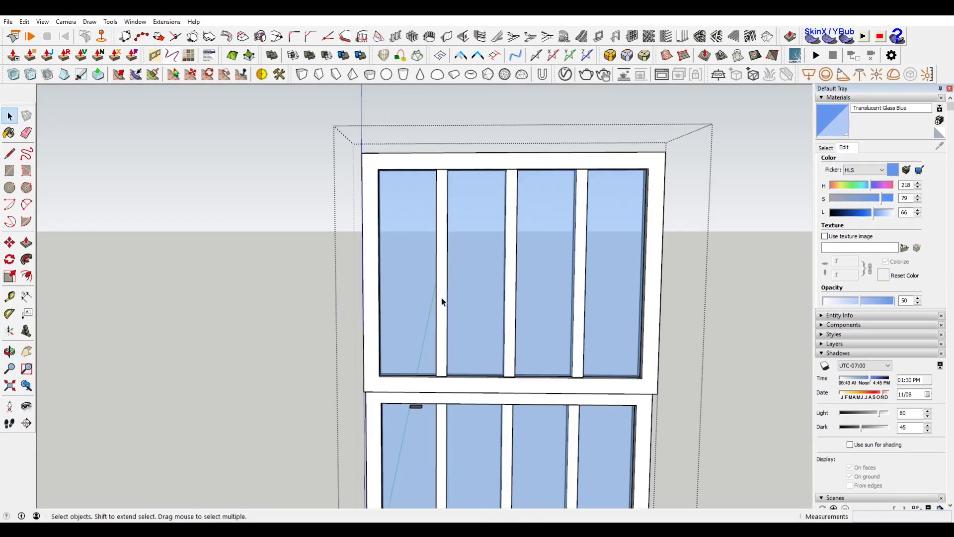
{"action": "left_click", "coordinate": [499, 321]}
{"action": "double_click", "coordinate": [444, 331]}
{"action": "left_click", "coordinate": [444, 332]}
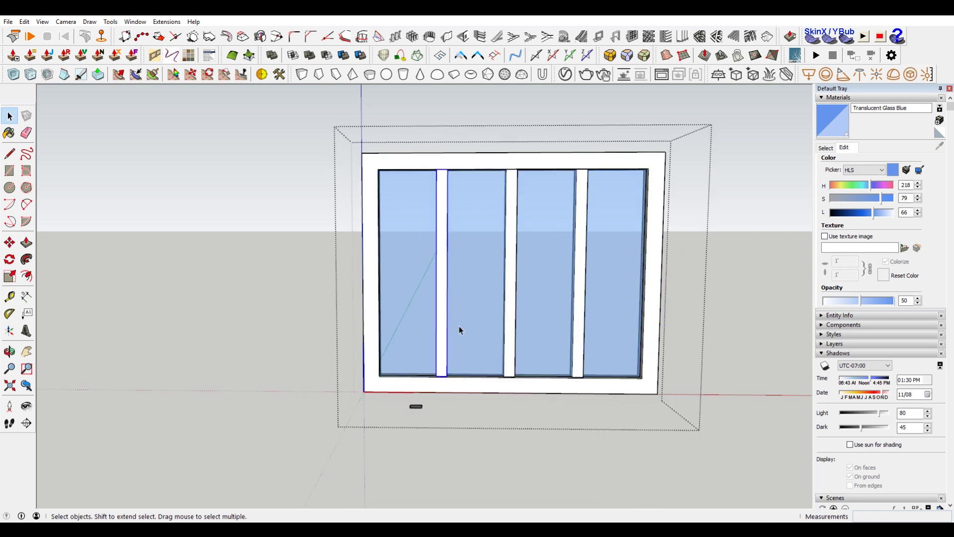
{"action": "scroll", "coordinate": [461, 276], "scroll_direction": "up", "scroll_amount": 2}
{"action": "key", "text": "m"}
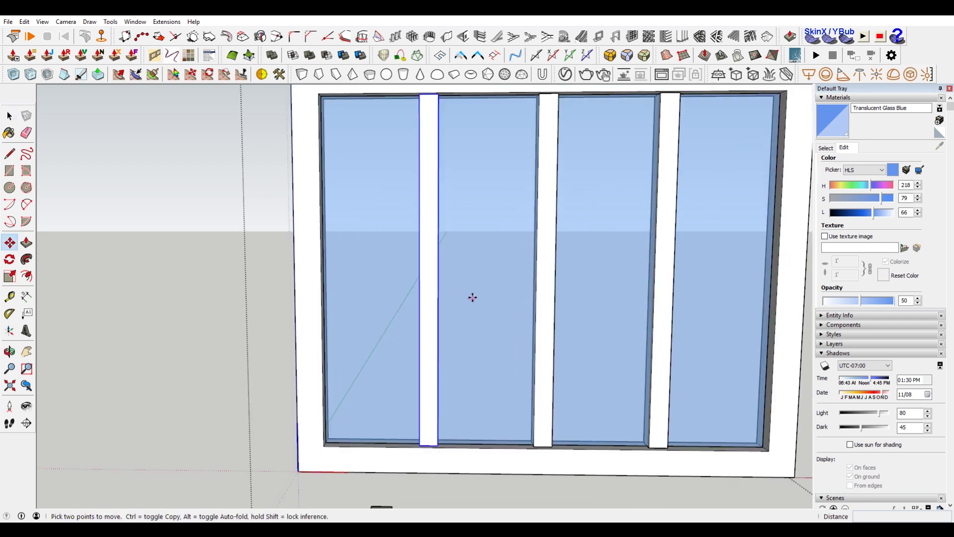
{"action": "middle_click_drag", "start_coordinate": [447, 203], "coordinate": [456, 239], "text": "shift"}
{"action": "scroll", "coordinate": [446, 145], "scroll_direction": "up", "scroll_amount": 3}
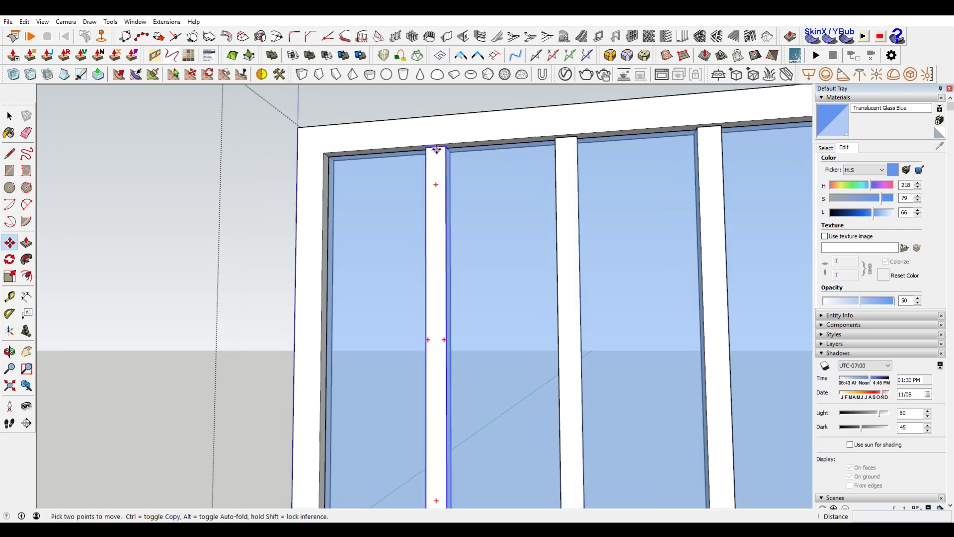
{"action": "left_click", "coordinate": [448, 147]}
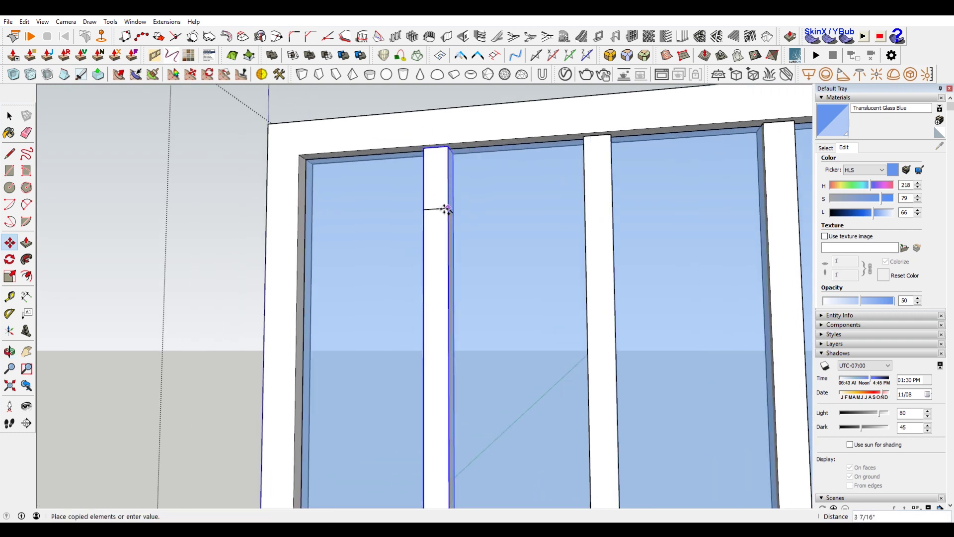
{"action": "left_click", "coordinate": [449, 240]}
Step: Rotate the copied muntin 90° to horizontal and move it about 11 3/8" onto the midpoint of the opening's left inner edge
{"action": "key", "text": "q"}
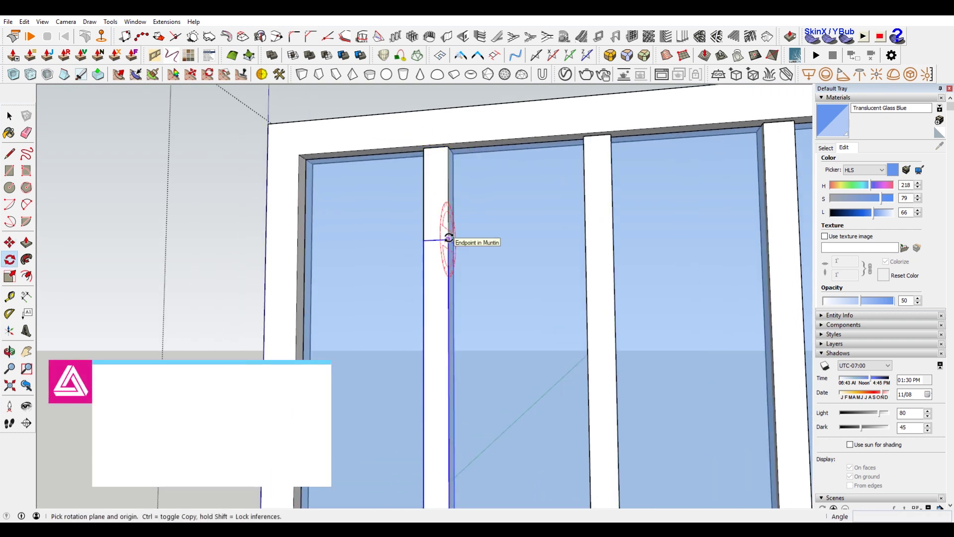
{"action": "left_click", "coordinate": [449, 300]}
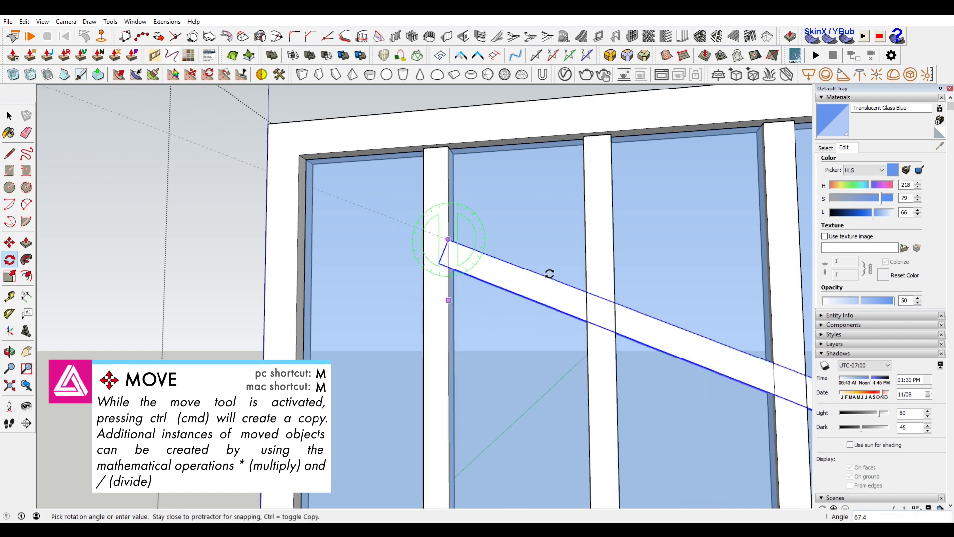
{"action": "left_click", "coordinate": [571, 234]}
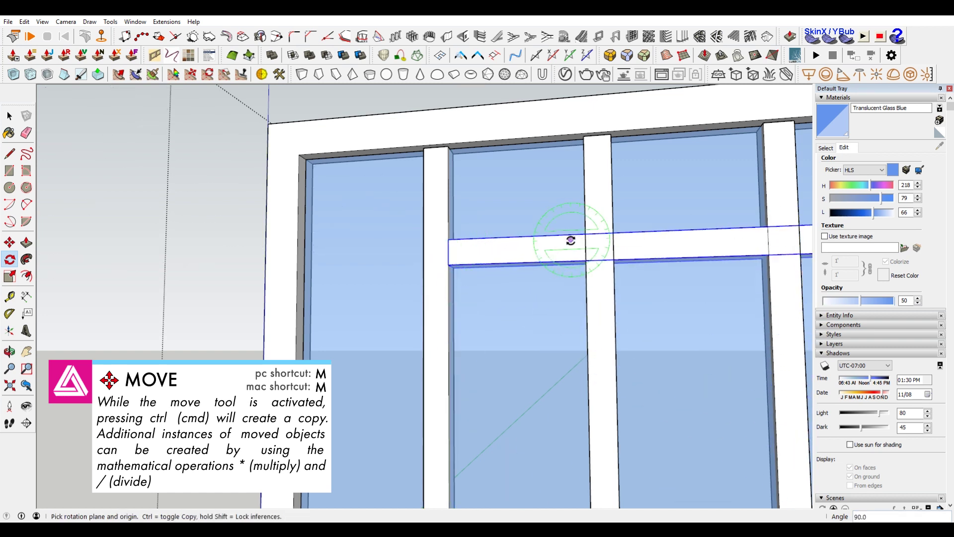
{"action": "key", "text": "m"}
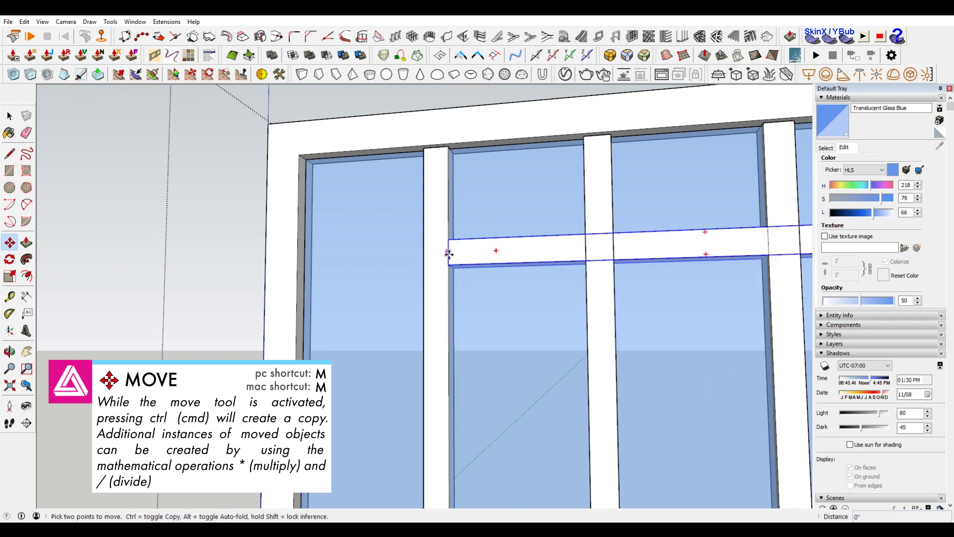
{"action": "left_click", "coordinate": [448, 253]}
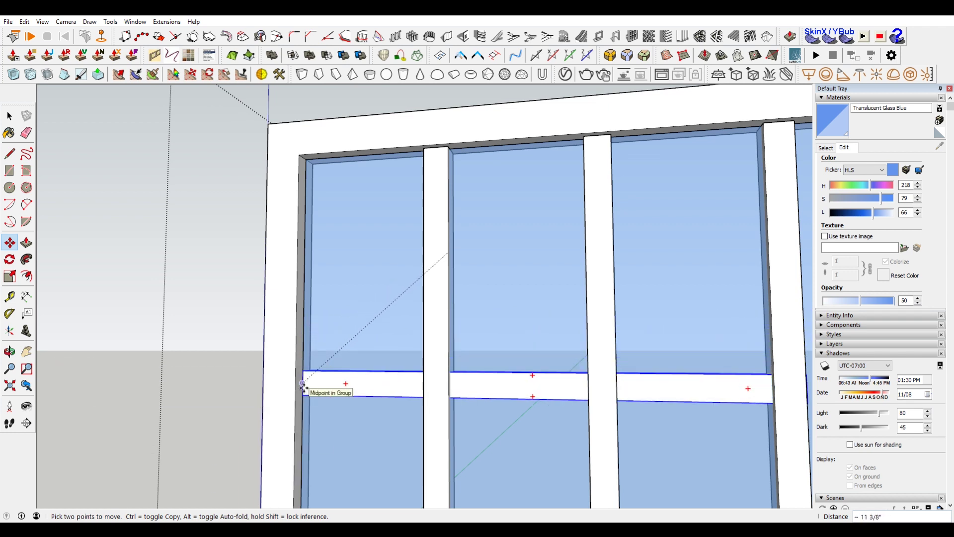
{"action": "left_click", "coordinate": [302, 383]}
Step: Move the horizontal muntin along its depth until its front face is flush with the vertical muntins
{"action": "scroll", "coordinate": [298, 385], "scroll_direction": "up", "scroll_amount": 5}
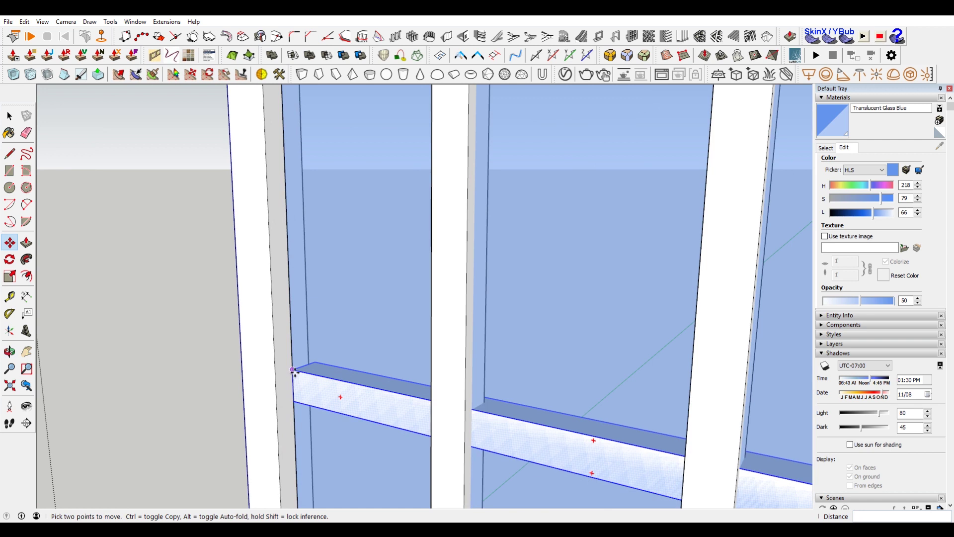
{"action": "left_click", "coordinate": [293, 370]}
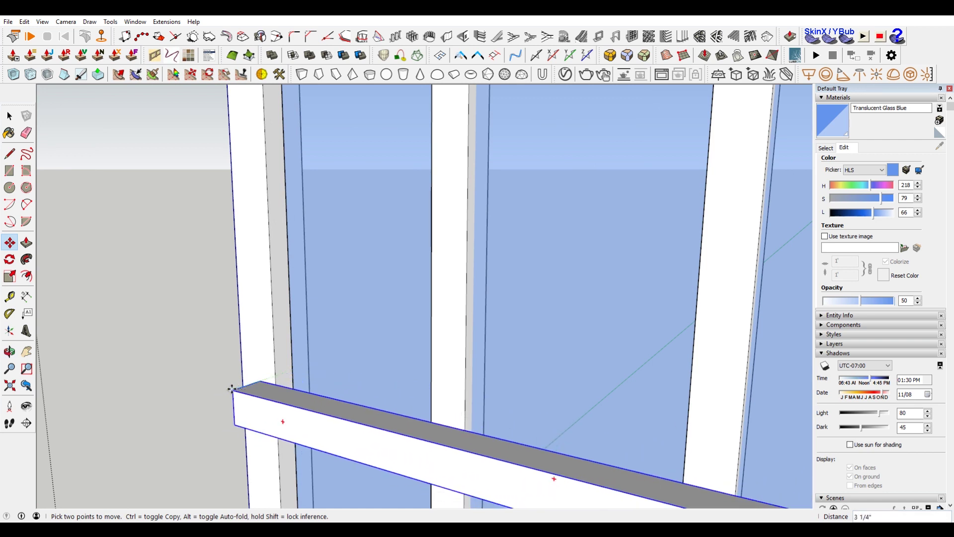
{"action": "left_click", "coordinate": [444, 376]}
{"action": "scroll", "coordinate": [341, 319], "scroll_direction": "down", "scroll_amount": 3}
{"action": "middle_click_drag", "start_coordinate": [343, 323], "coordinate": [486, 320]}
{"action": "scroll", "coordinate": [486, 319], "scroll_direction": "down", "scroll_amount": 2}
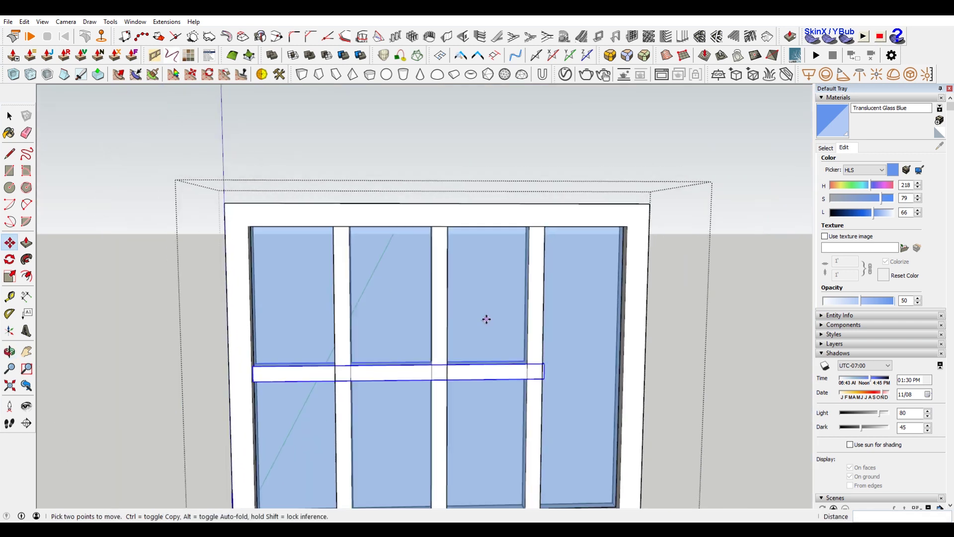
Step: Scale the horizontal muntin lengthwise by about 1.27 to reach the right inner edge of the sash opening
{"action": "scroll", "coordinate": [577, 372], "scroll_direction": "up", "scroll_amount": 3}
{"action": "key", "text": "s"}
{"action": "middle_click_drag", "start_coordinate": [591, 368], "coordinate": [450, 377]}
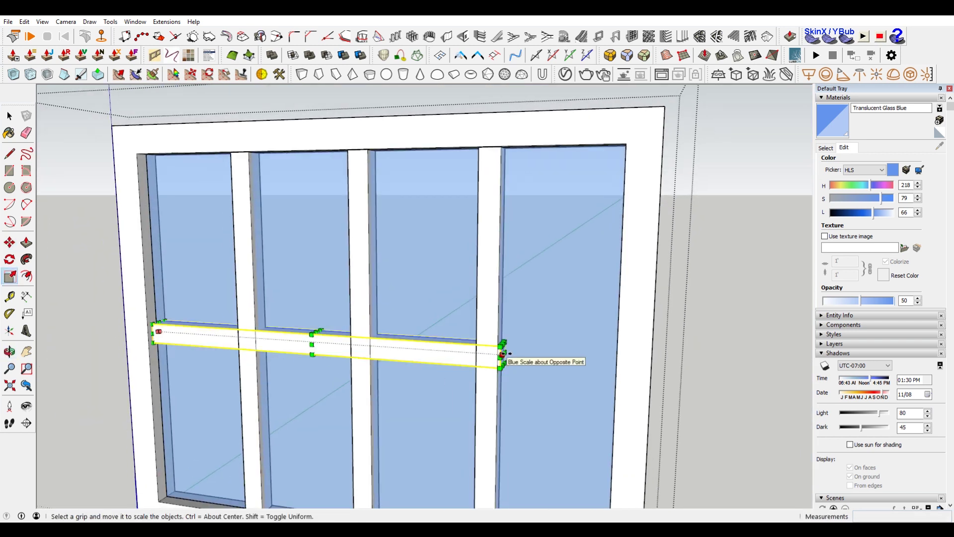
{"action": "left_click", "coordinate": [503, 354]}
{"action": "left_click_drag", "start_coordinate": [556, 356], "coordinate": [630, 181]}
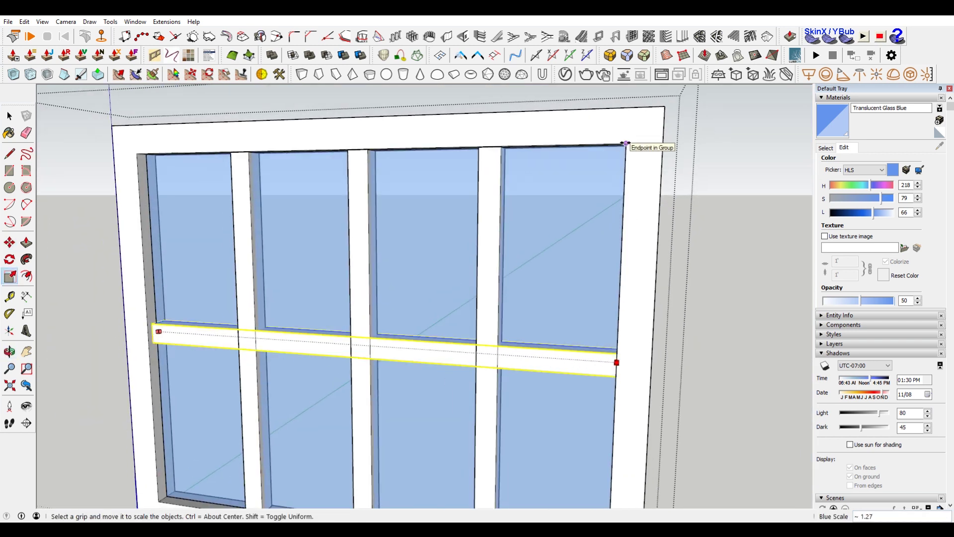
{"action": "left_click", "coordinate": [626, 144]}
Step: Move the horizontal muntin 1/4" forward along the green axis so it projects from the vertical muntins
{"action": "scroll", "coordinate": [480, 221], "scroll_direction": "down", "scroll_amount": 2}
{"action": "middle_click_drag", "start_coordinate": [480, 244], "coordinate": [419, 337]}
{"action": "scroll", "coordinate": [520, 306], "scroll_direction": "up", "scroll_amount": 2}
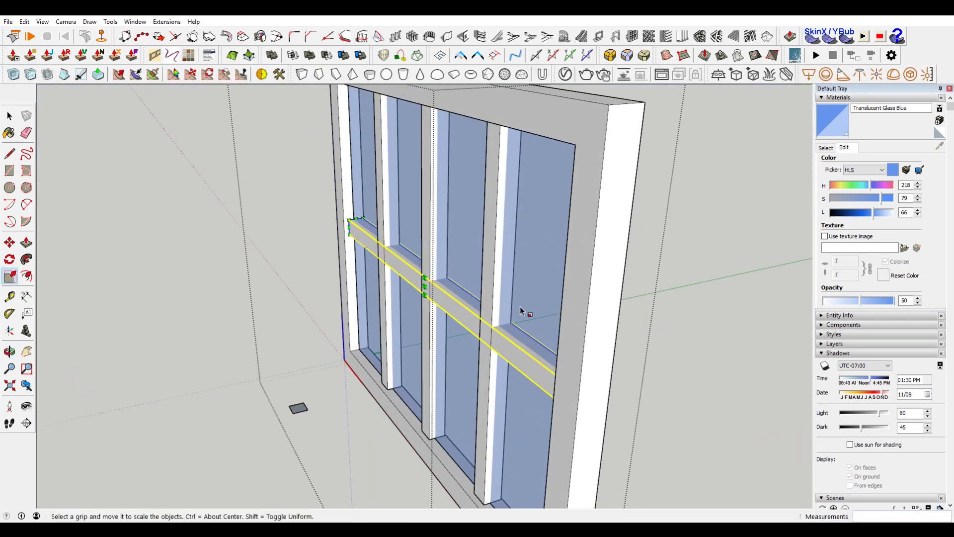
{"action": "scroll", "coordinate": [493, 326], "scroll_direction": "up", "scroll_amount": 4}
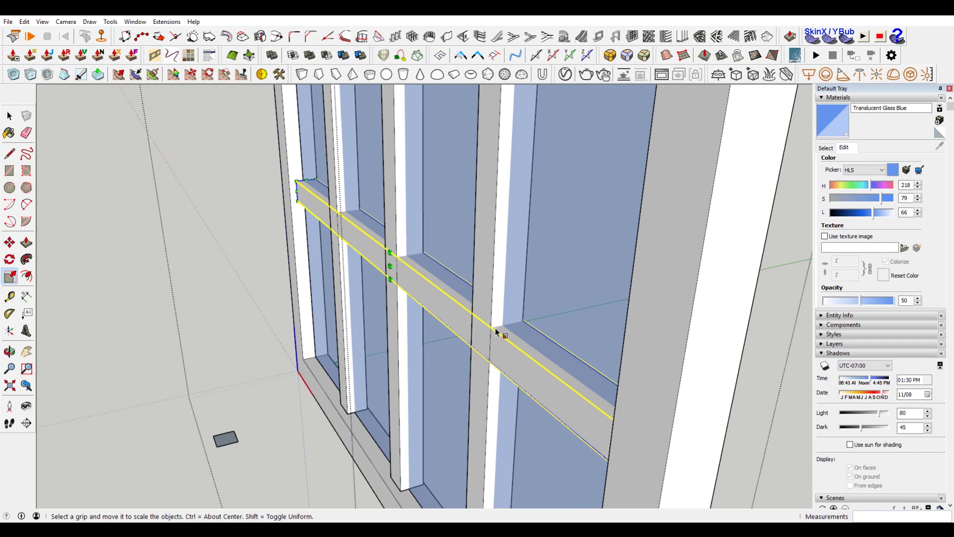
{"action": "key", "text": "m"}
{"action": "left_click", "coordinate": [458, 307]}
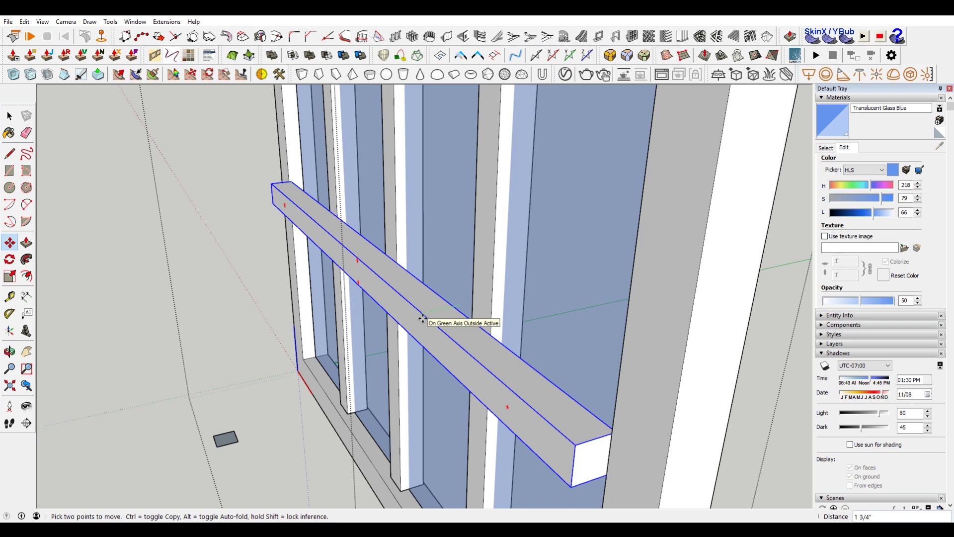
{"action": "type", "text": "1"}
{"action": "key", "text": "Return"}
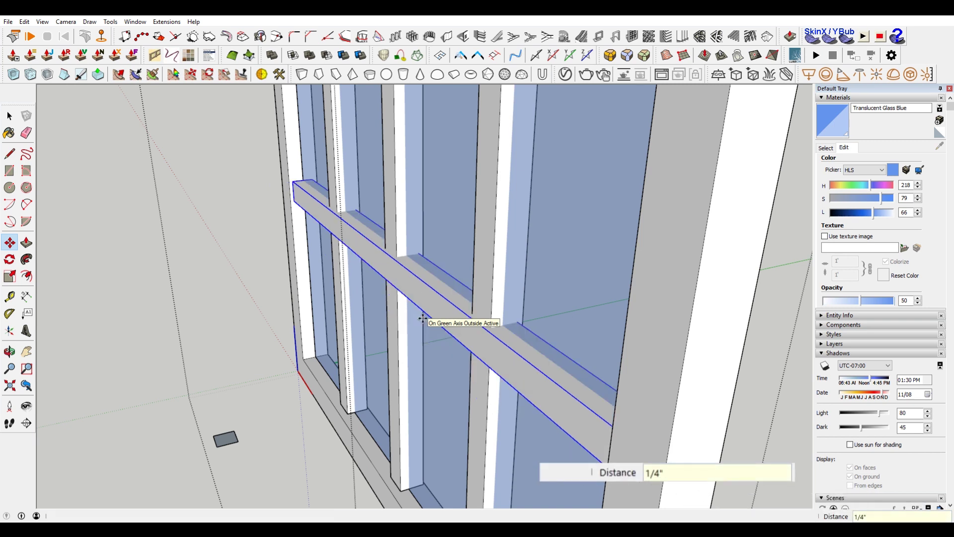
Step: Deselect the horizontal muntin, inspect how far it projects from the vertical muntins, and undo its last forward move
{"action": "key", "text": "space"}
{"action": "left_click", "coordinate": [378, 348]}
{"action": "scroll", "coordinate": [338, 328], "scroll_direction": "down", "scroll_amount": 2}
{"action": "middle_click_drag", "start_coordinate": [338, 330], "coordinate": [461, 290]}
{"action": "scroll", "coordinate": [444, 308], "scroll_direction": "down", "scroll_amount": 4}
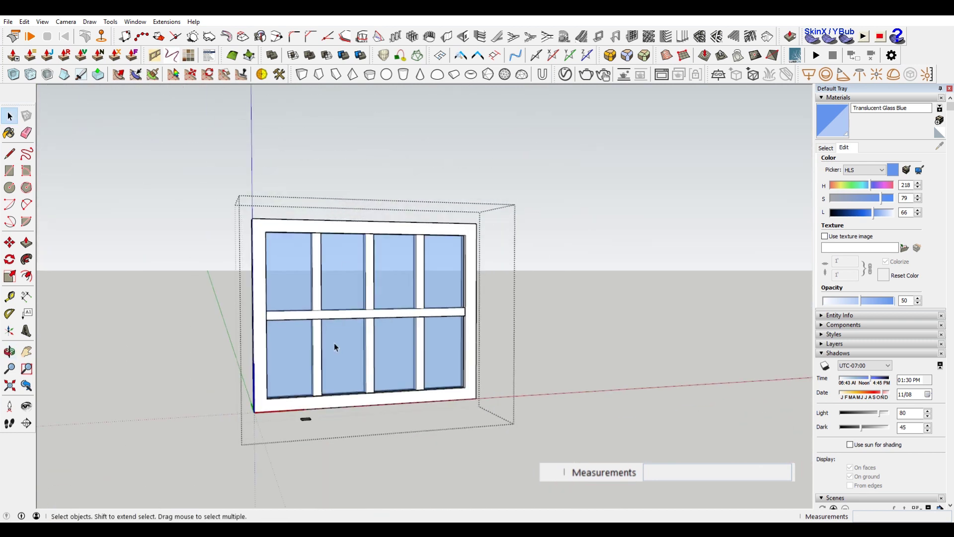
{"action": "middle_click_drag", "start_coordinate": [539, 335], "coordinate": [311, 348]}
{"action": "scroll", "coordinate": [456, 315], "scroll_direction": "up", "scroll_amount": 8}
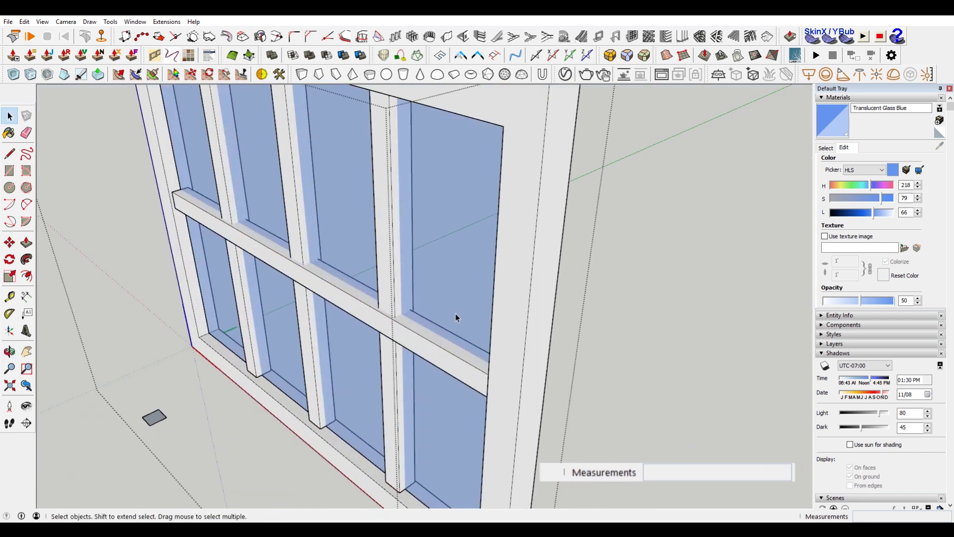
{"action": "key", "text": "ctrl+z"}
Step: Move the horizontal muntin slightly forward along the green axis so it stands just proud of the vertical muntins
{"action": "left_click", "coordinate": [392, 343]}
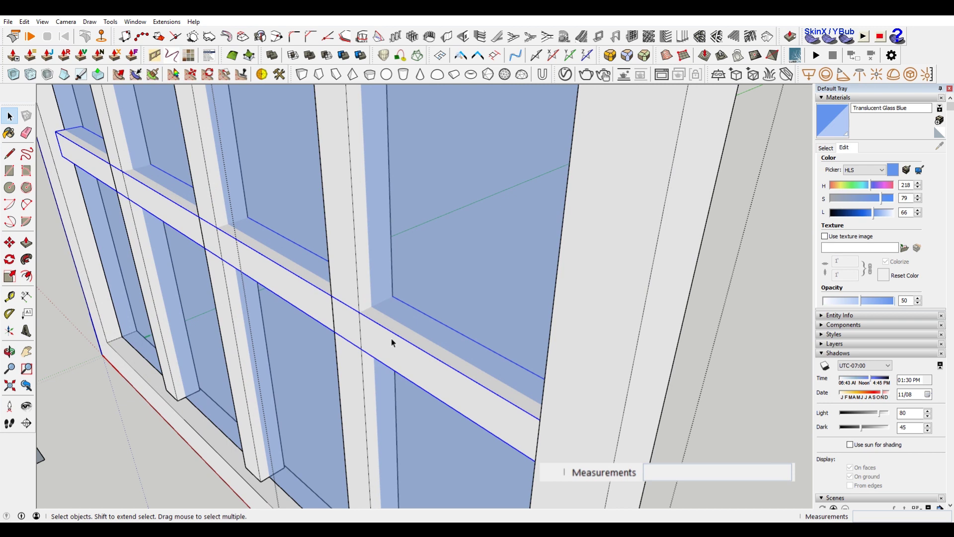
{"action": "key", "text": "m"}
{"action": "left_click", "coordinate": [387, 344]}
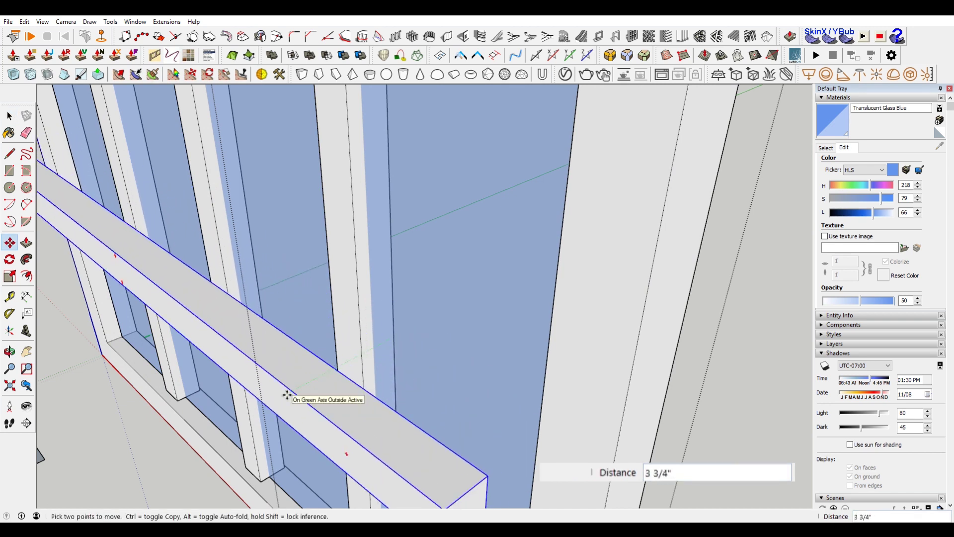
{"action": "key", "text": "Return"}
{"action": "key", "text": "space"}
{"action": "left_click", "coordinate": [277, 366]}
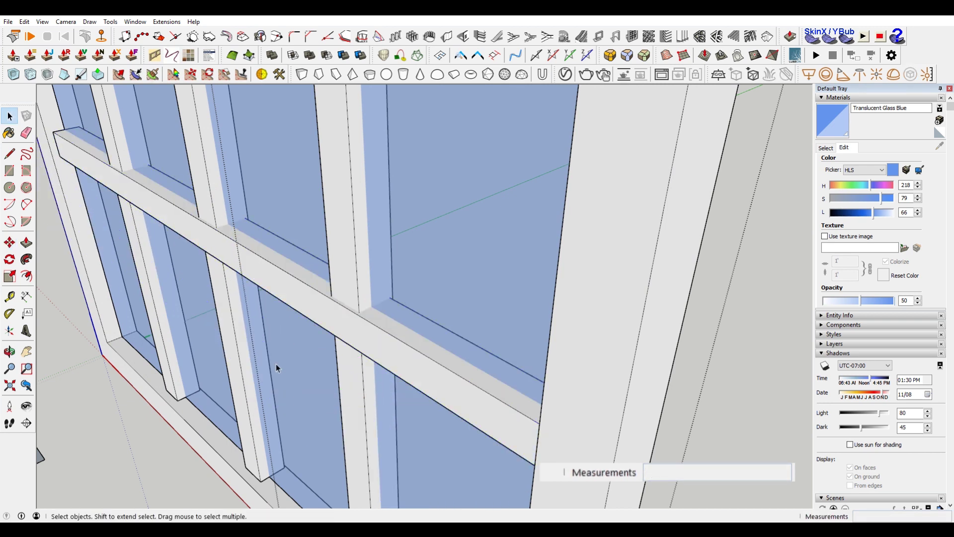
Step: Scale the horizontal muntin in depth from the sash's back side so its rear face projects slightly past the vertical muntins
{"action": "middle_click_drag", "start_coordinate": [277, 366], "coordinate": [646, 209]}
{"action": "scroll", "coordinate": [409, 290], "scroll_direction": "down", "scroll_amount": 2}
{"action": "middle_click_drag", "start_coordinate": [409, 289], "coordinate": [596, 298]}
{"action": "middle_click_drag", "start_coordinate": [253, 362], "coordinate": [586, 339]}
{"action": "scroll", "coordinate": [598, 341], "scroll_direction": "down", "scroll_amount": 3}
{"action": "key", "text": "space"}
{"action": "left_click", "coordinate": [494, 375]}
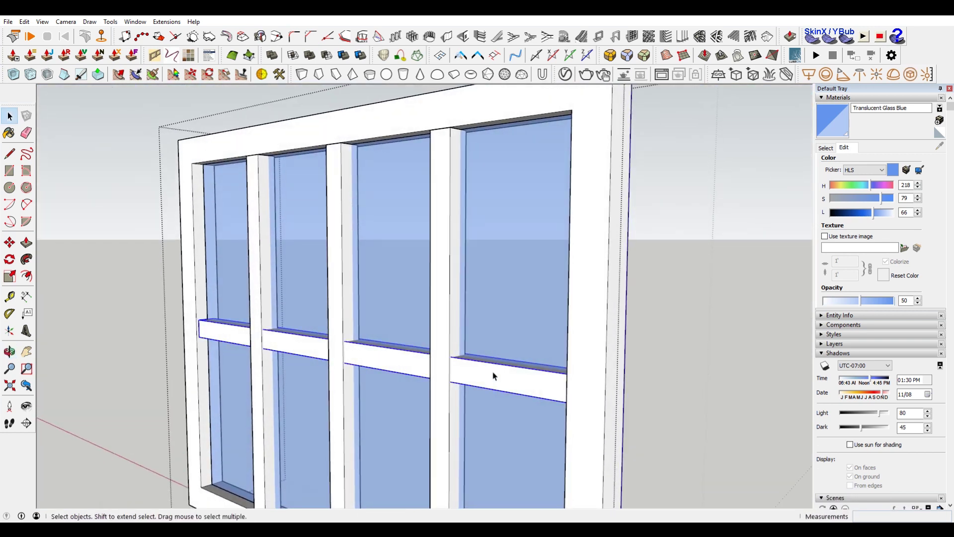
{"action": "scroll", "coordinate": [351, 348], "scroll_direction": "up", "scroll_amount": 3}
{"action": "key", "text": "s"}
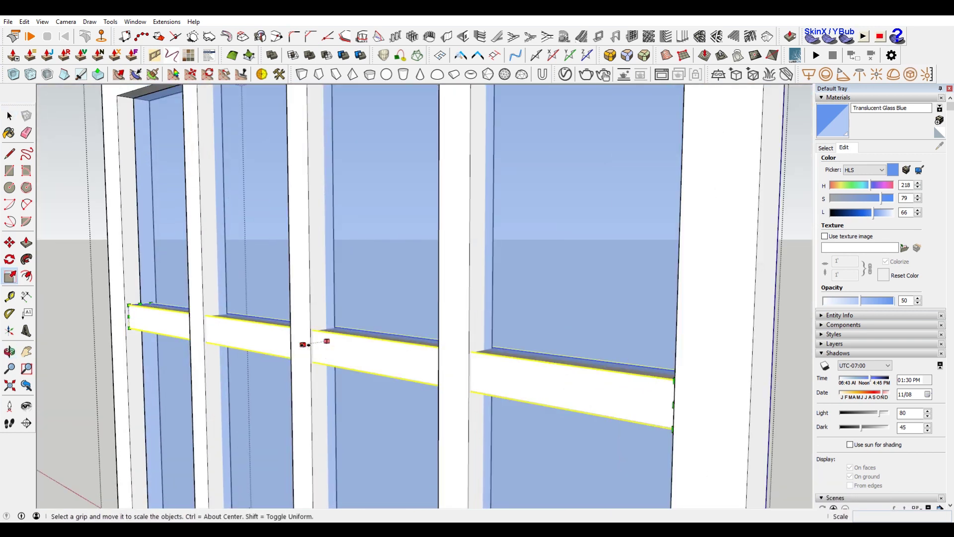
{"action": "mouse_move", "coordinate": [303, 345]}
{"action": "left_mouse_down"}
{"action": "mouse_move", "coordinate": [284, 341]}
{"action": "mouse_move", "coordinate": [300, 341]}
{"action": "left_mouse_up"}
{"action": "middle_click_drag", "start_coordinate": [300, 341], "coordinate": [185, 410]}
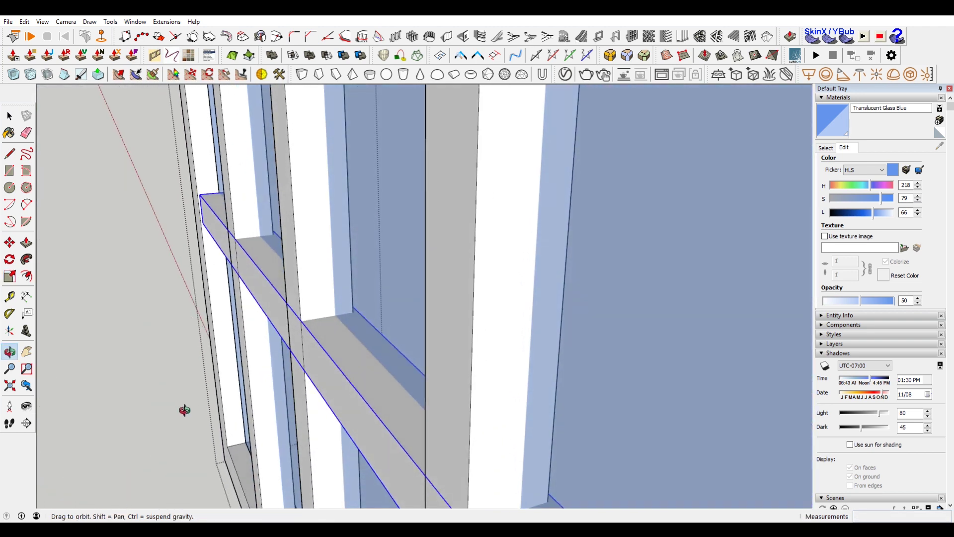
{"action": "scroll", "coordinate": [294, 332], "scroll_direction": "up", "scroll_amount": 3}
{"action": "left_click_drag", "start_coordinate": [295, 338], "coordinate": [181, 171]}
{"action": "scroll", "coordinate": [361, 306], "scroll_direction": "down", "scroll_amount": 3}
{"action": "key", "text": "space"}
{"action": "left_click", "coordinate": [450, 302]}
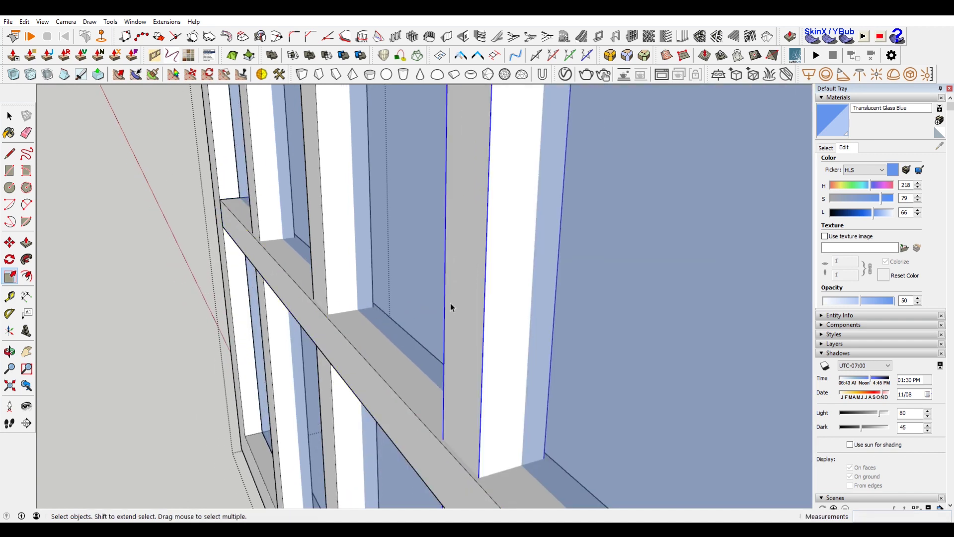
Step: Exit the Sash component and the window component to return to the full wall model
{"action": "scroll", "coordinate": [528, 293], "scroll_direction": "down", "scroll_amount": 1}
{"action": "middle_click_drag", "start_coordinate": [528, 294], "coordinate": [199, 305]}
{"action": "scroll", "coordinate": [320, 356], "scroll_direction": "down", "scroll_amount": 8}
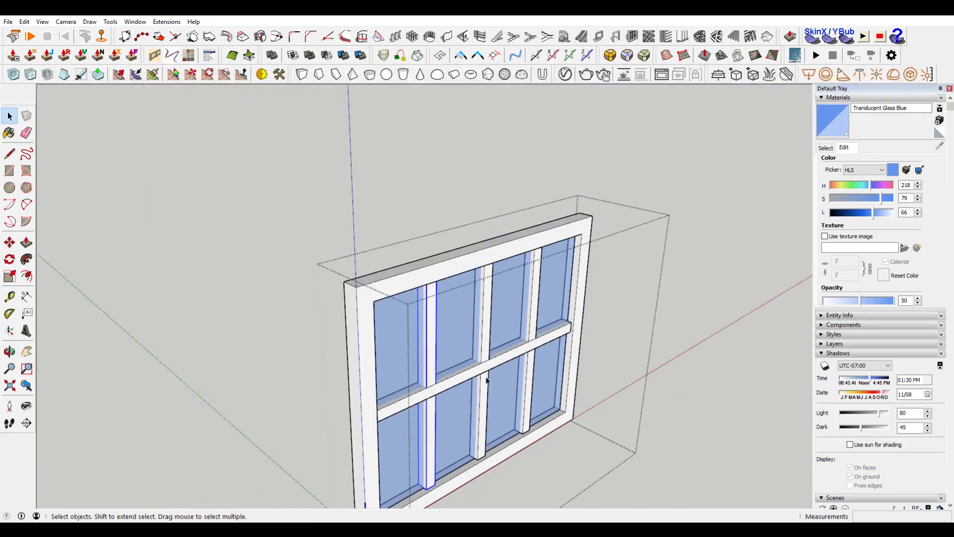
{"action": "middle_click_drag", "start_coordinate": [634, 366], "coordinate": [410, 197]}
{"action": "scroll", "coordinate": [417, 208], "scroll_direction": "down", "scroll_amount": 3}
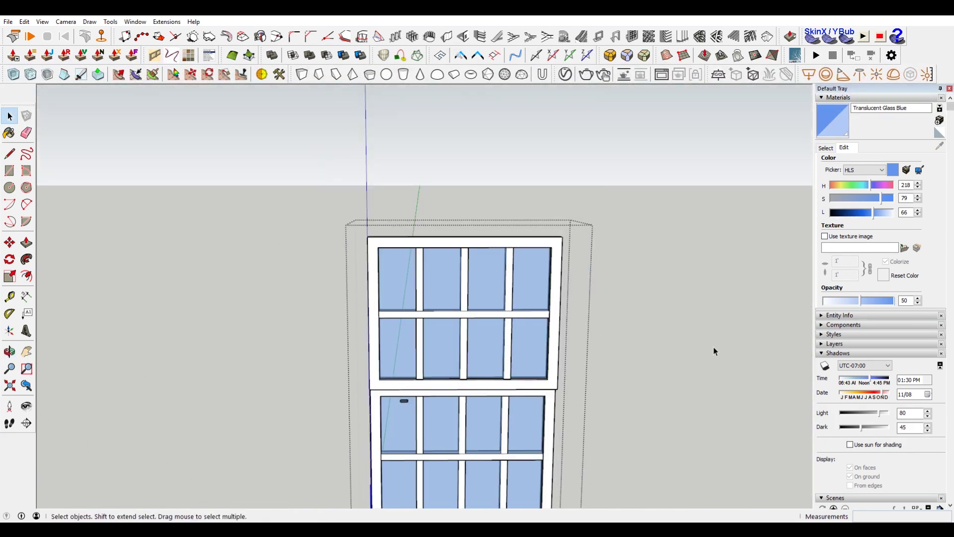
{"action": "left_click", "coordinate": [713, 348]}
{"action": "scroll", "coordinate": [710, 341], "scroll_direction": "down", "scroll_amount": 1}
{"action": "left_click", "coordinate": [764, 351]}
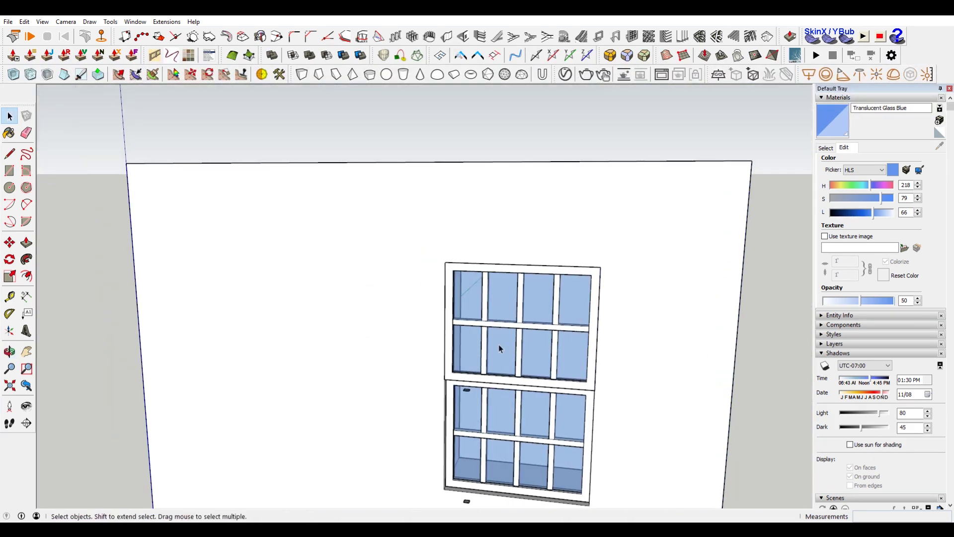
{"action": "left_click", "coordinate": [499, 345]}
{"action": "scroll", "coordinate": [526, 314], "scroll_direction": "down", "scroll_amount": 3}
{"action": "key", "text": "m"}
{"action": "key", "text": "ctrl"}
{"action": "left_click", "coordinate": [532, 329]}
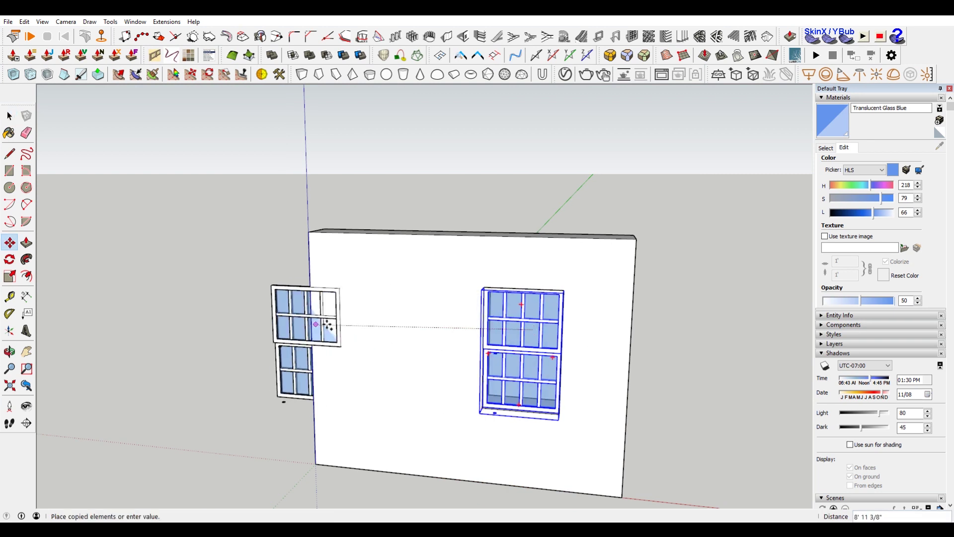
{"action": "key", "text": "space"}
{"action": "middle_click_drag", "start_coordinate": [599, 326], "coordinate": [483, 426]}
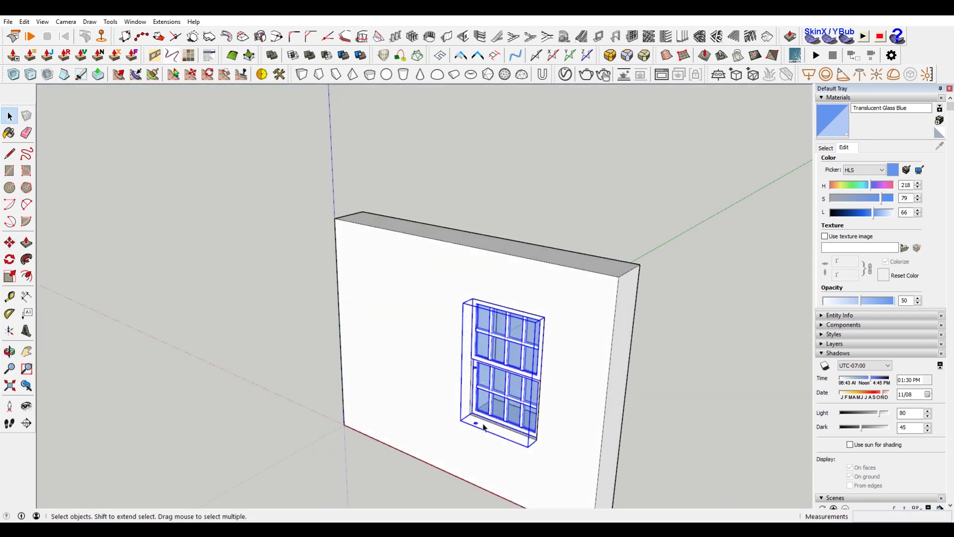
{"action": "scroll", "coordinate": [482, 425], "scroll_direction": "up", "scroll_amount": 6}
{"action": "double_click", "coordinate": [463, 425]}
{"action": "left_click", "coordinate": [462, 211]}
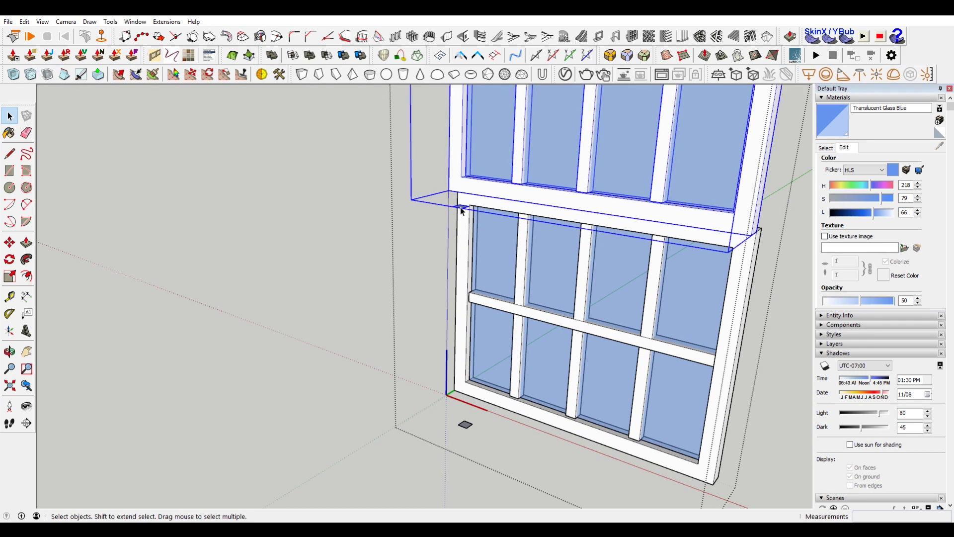
{"action": "double_click", "coordinate": [461, 210]}
{"action": "scroll", "coordinate": [481, 396], "scroll_direction": "down", "scroll_amount": 10}
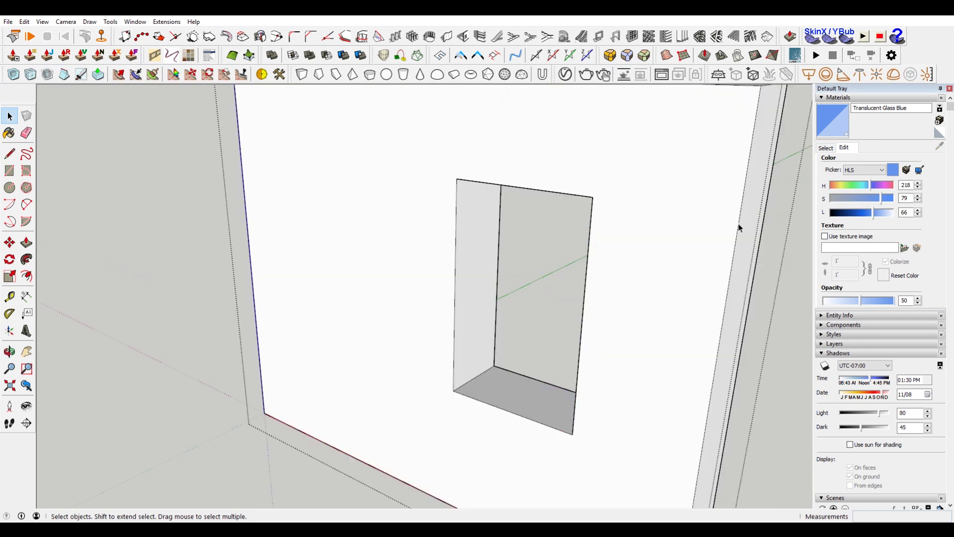
{"action": "key", "text": "Escape"}
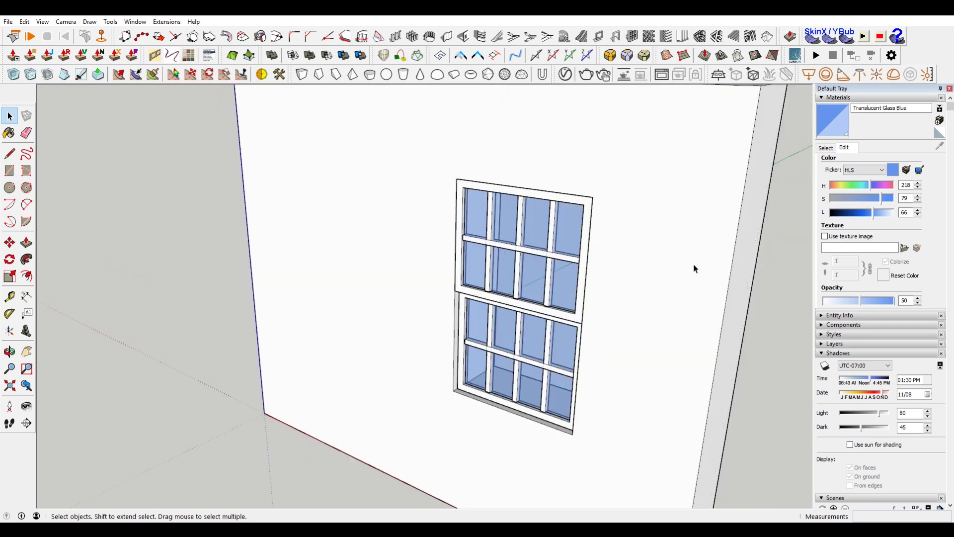
Step: Move the window from its lower front corner about 6 3/8" deeper into the wall opening along the green axis
{"action": "scroll", "coordinate": [416, 318], "scroll_direction": "down", "scroll_amount": 3}
{"action": "middle_click_drag", "start_coordinate": [528, 307], "coordinate": [487, 318]}
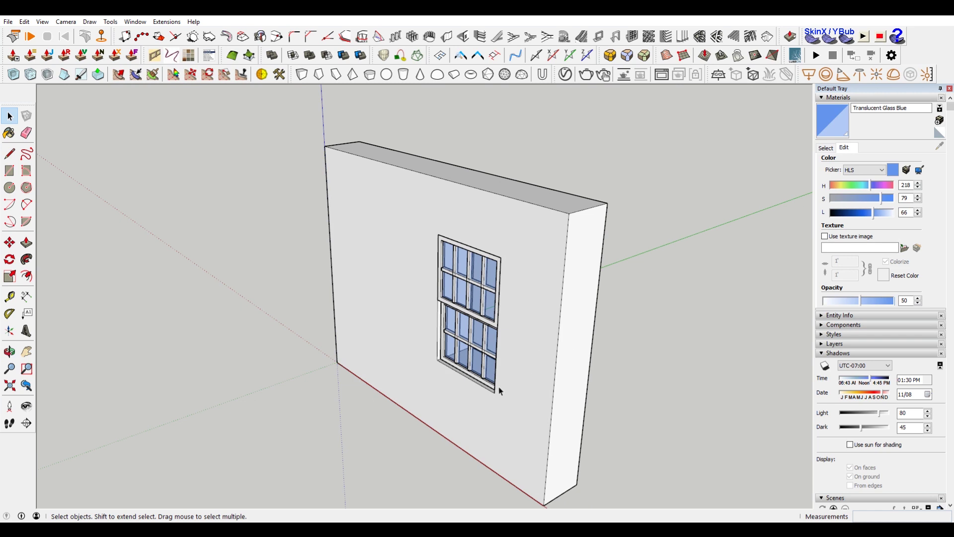
{"action": "middle_click_drag", "start_coordinate": [499, 390], "coordinate": [591, 362]}
{"action": "scroll", "coordinate": [517, 309], "scroll_direction": "up", "scroll_amount": 3}
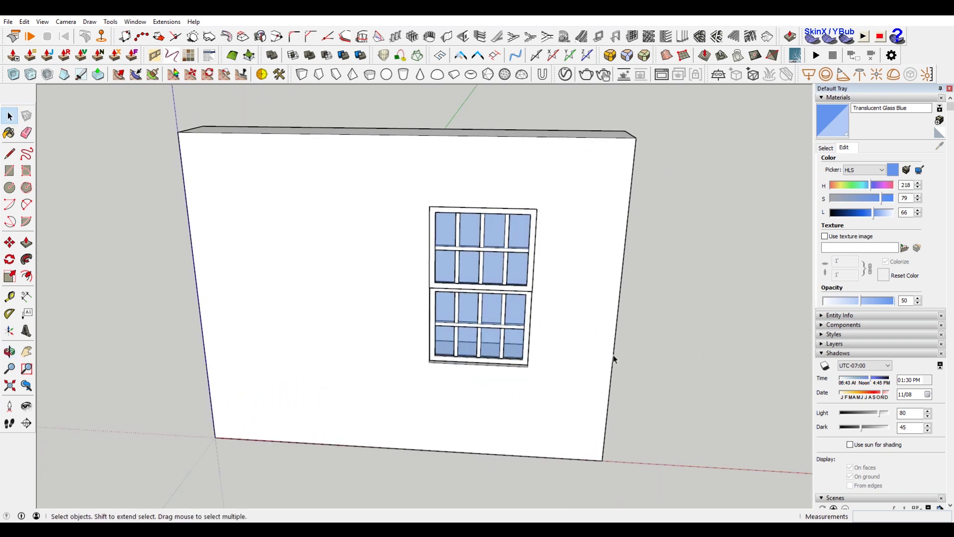
{"action": "scroll", "coordinate": [559, 381], "scroll_direction": "up", "scroll_amount": 1}
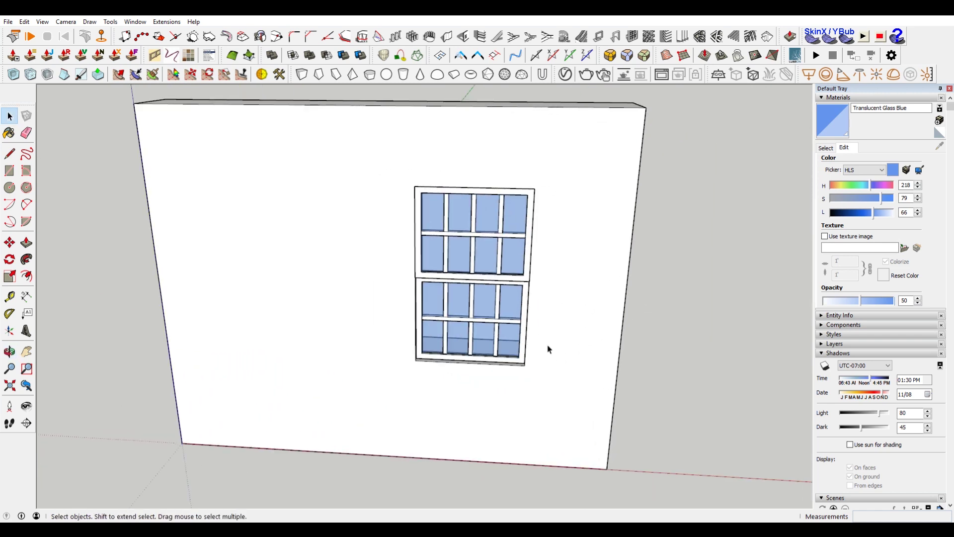
{"action": "left_click", "coordinate": [475, 247]}
{"action": "middle_click_drag", "start_coordinate": [475, 247], "coordinate": [405, 313]}
{"action": "key", "text": "m"}
{"action": "scroll", "coordinate": [447, 339], "scroll_direction": "up", "scroll_amount": 3}
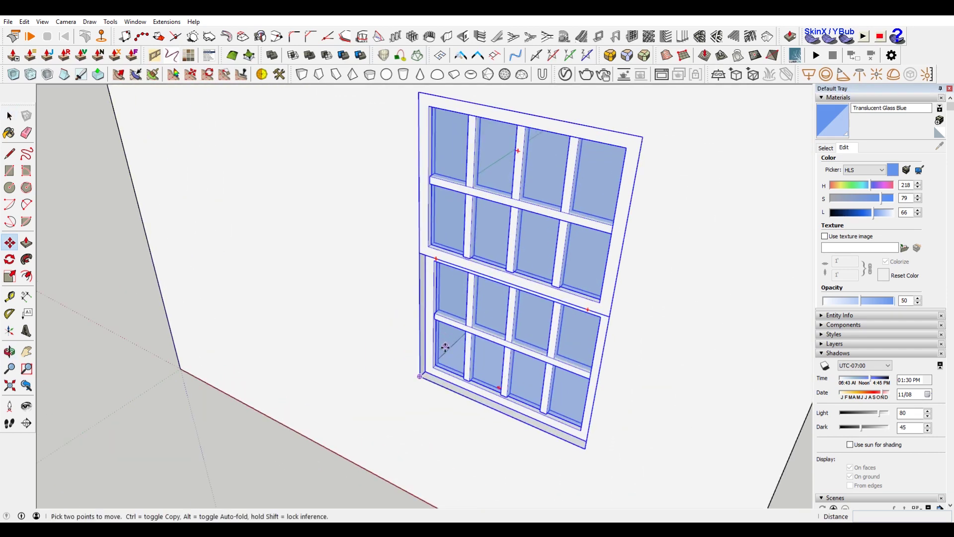
{"action": "left_click", "coordinate": [417, 380]}
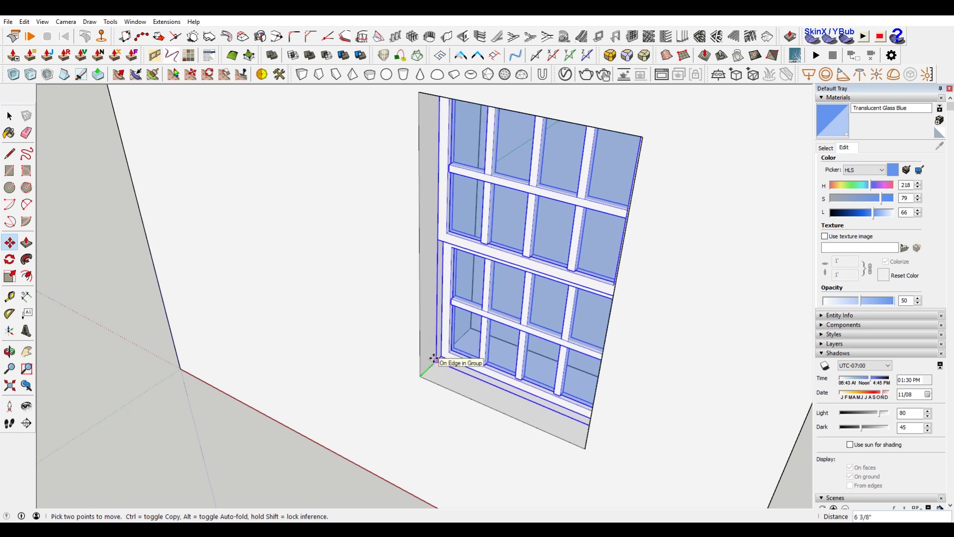
{"action": "left_click", "coordinate": [434, 358]}
{"action": "scroll", "coordinate": [353, 382], "scroll_direction": "down", "scroll_amount": 3}
{"action": "middle_click_drag", "start_coordinate": [323, 396], "coordinate": [604, 258]}
{"action": "key", "text": "space"}
{"action": "key", "text": "ctrl+t"}
Step: Open the wall group for editing from its front side
{"action": "middle_click_drag", "start_coordinate": [477, 447], "coordinate": [535, 455]}
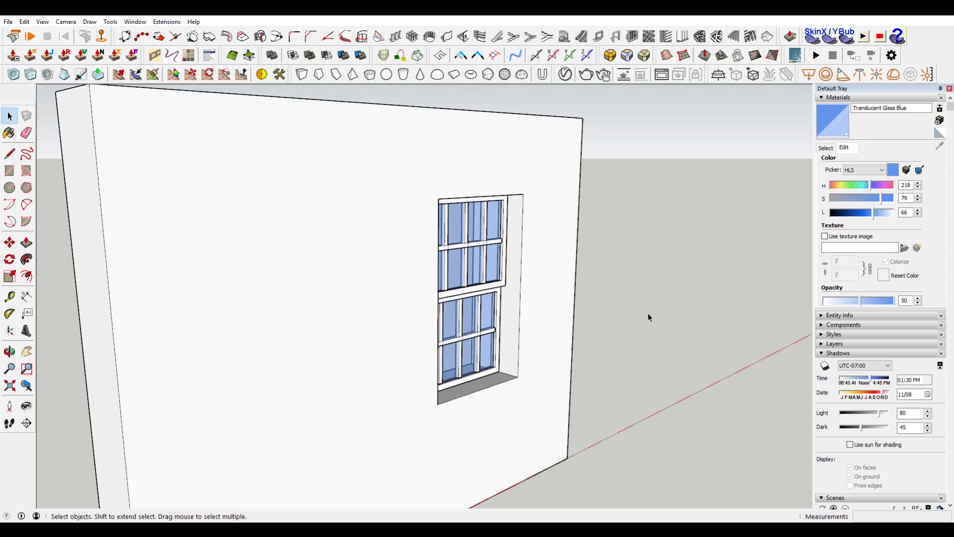
{"action": "middle_click_drag", "start_coordinate": [648, 312], "coordinate": [702, 247]}
{"action": "scroll", "coordinate": [536, 206], "scroll_direction": "up", "scroll_amount": 1}
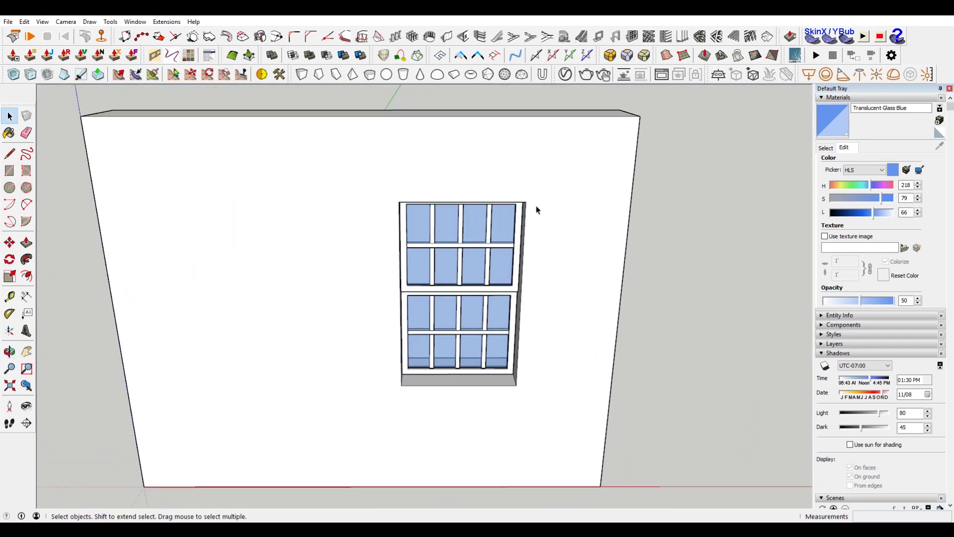
{"action": "left_click", "coordinate": [390, 196]}
{"action": "double_click", "coordinate": [404, 184]}
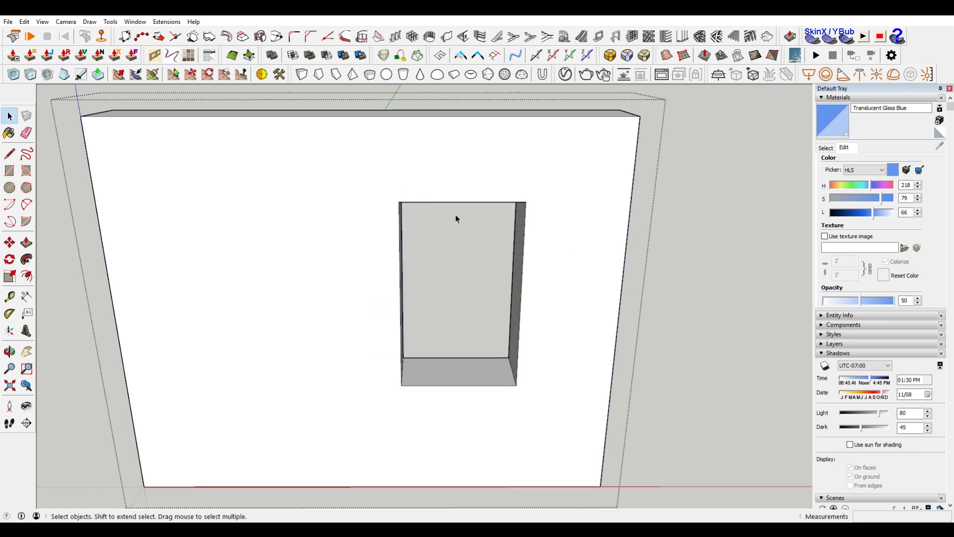
{"action": "left_click", "coordinate": [26, 277]}
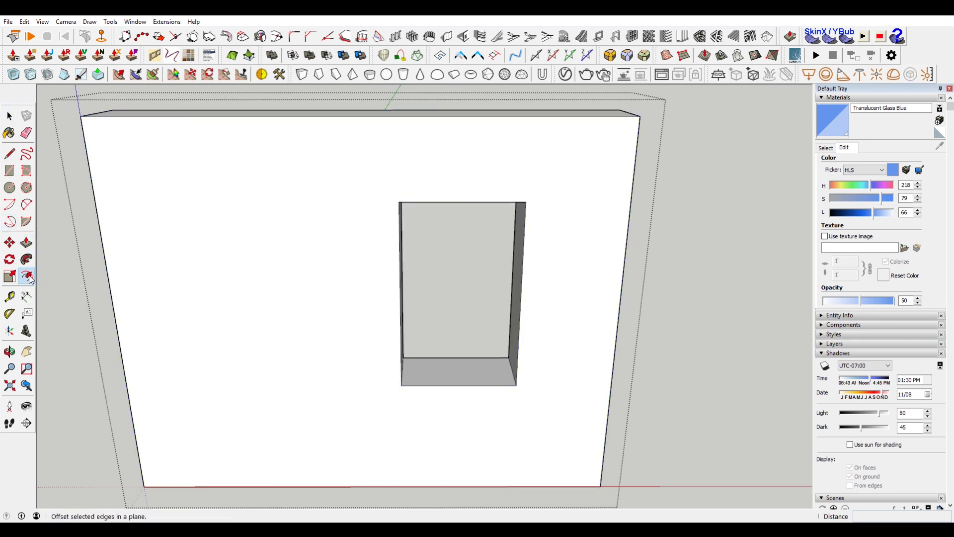
{"action": "left_click", "coordinate": [432, 190]}
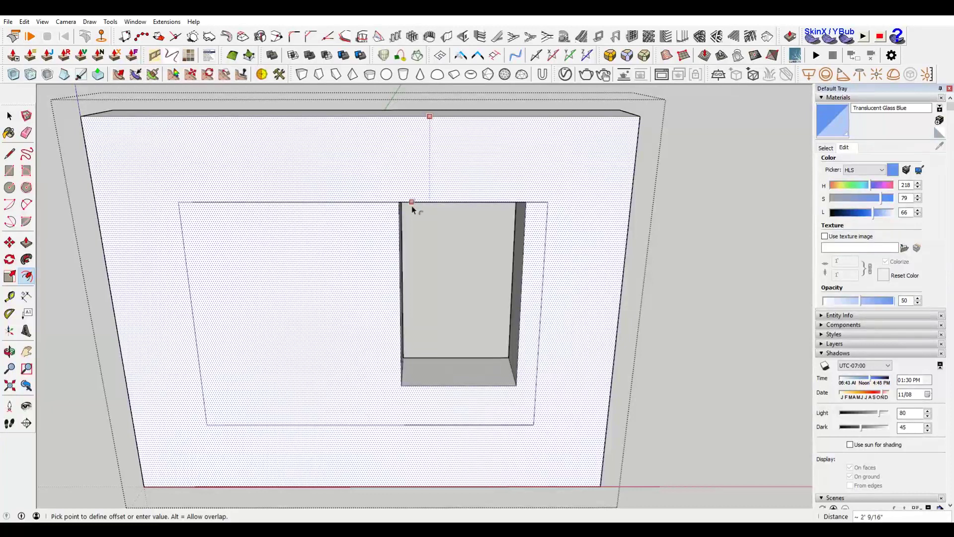
{"action": "key", "text": "Escape"}
Step: Trace a vertical edge of the window opening from its lower to its upper front corner to fill it with a face
{"action": "left_click", "coordinate": [505, 240]}
{"action": "key", "text": "l"}
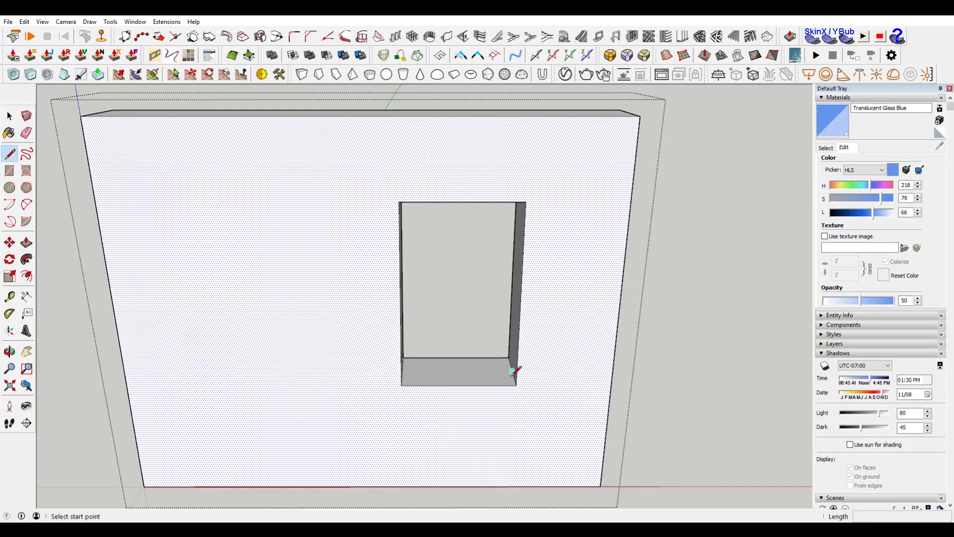
{"action": "left_click", "coordinate": [518, 383]}
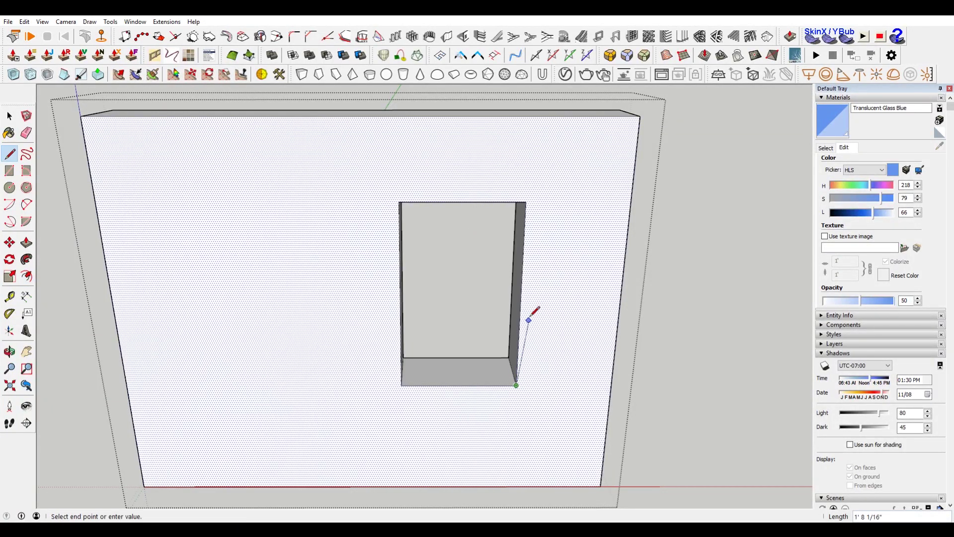
{"action": "left_click", "coordinate": [525, 202]}
{"action": "key", "text": "space"}
Step: Offset the opening's infill face outward by about 4 7/16" to outline the trim, and delete the infill face
{"action": "left_click", "coordinate": [26, 259]}
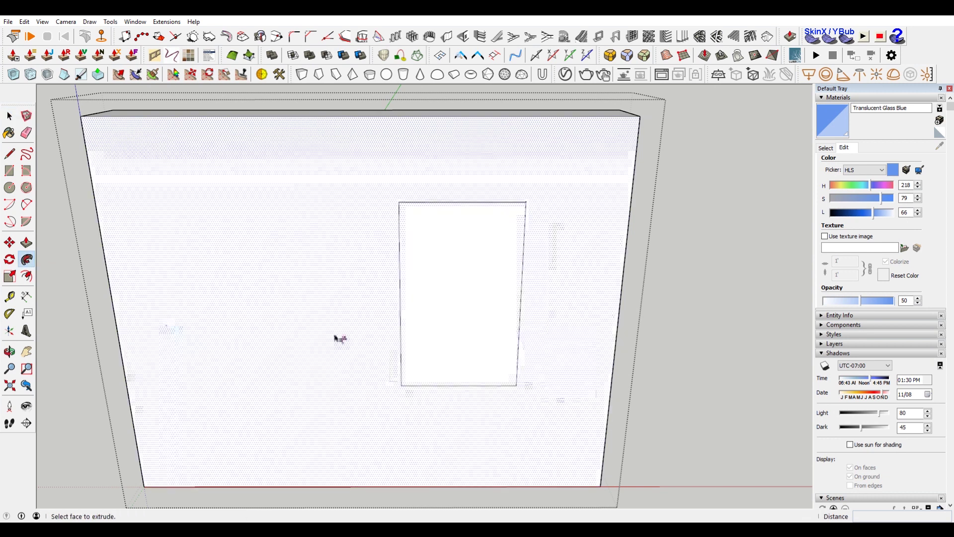
{"action": "left_click", "coordinate": [26, 276]}
{"action": "left_click", "coordinate": [453, 266]}
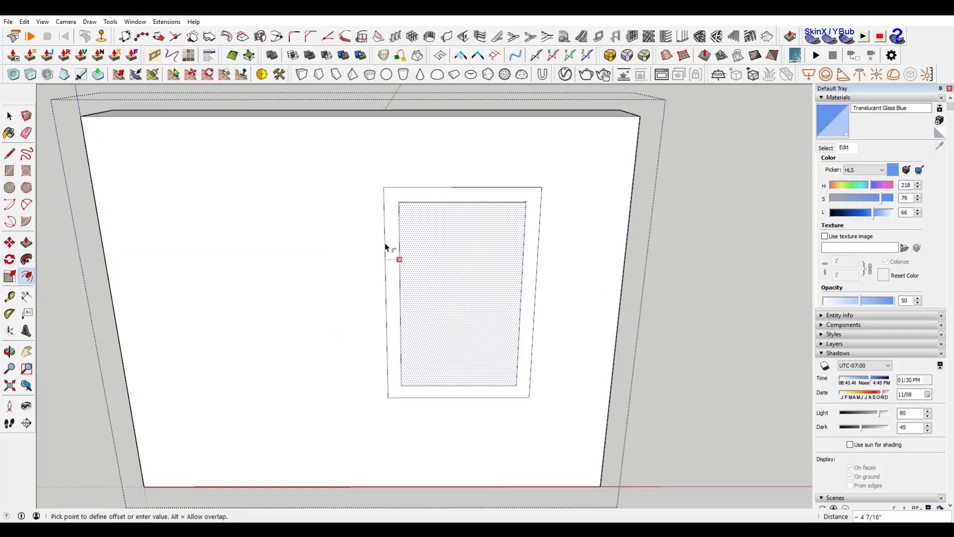
{"action": "key", "text": "space"}
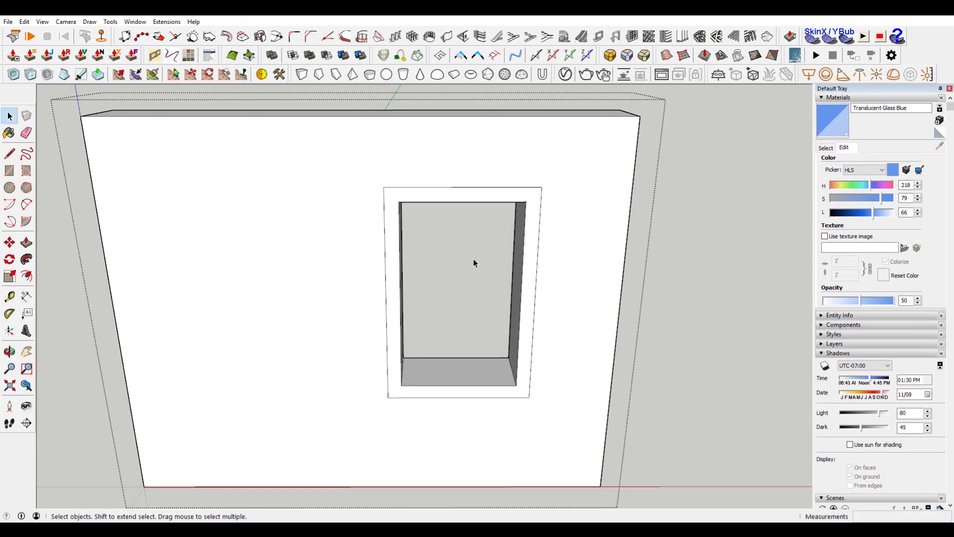
{"action": "key", "text": "Delete"}
Step: Push/Pull the trim border around the window opening out from the wall by about 1 1/16" and exit the wall group
{"action": "key", "text": "p"}
{"action": "left_click", "coordinate": [488, 198]}
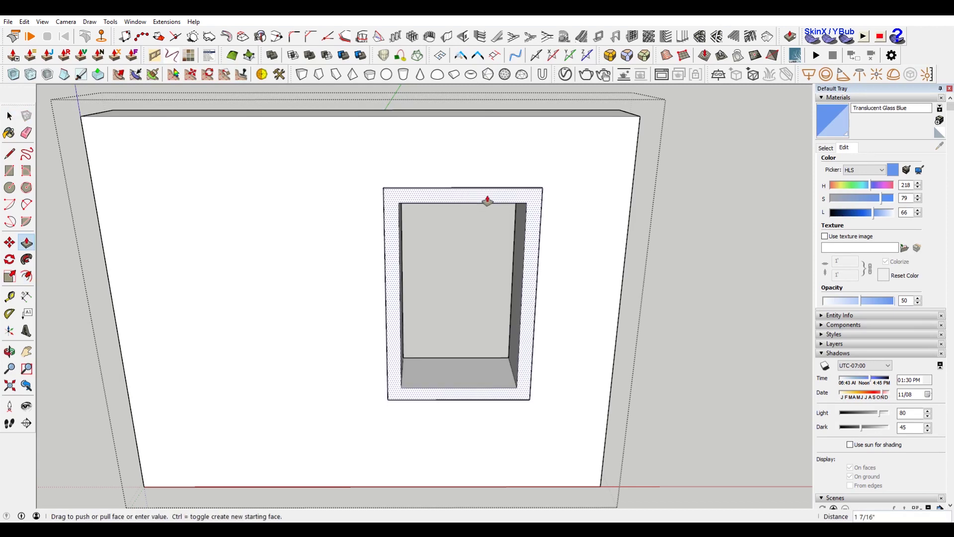
{"action": "middle_click_drag", "start_coordinate": [487, 203], "coordinate": [410, 232]}
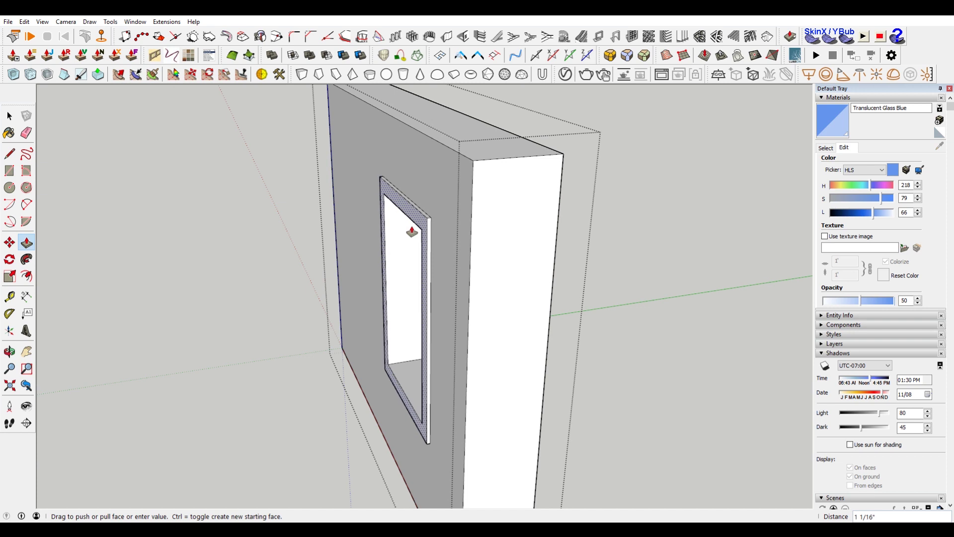
{"action": "left_click", "coordinate": [412, 232]}
{"action": "key", "text": "space"}
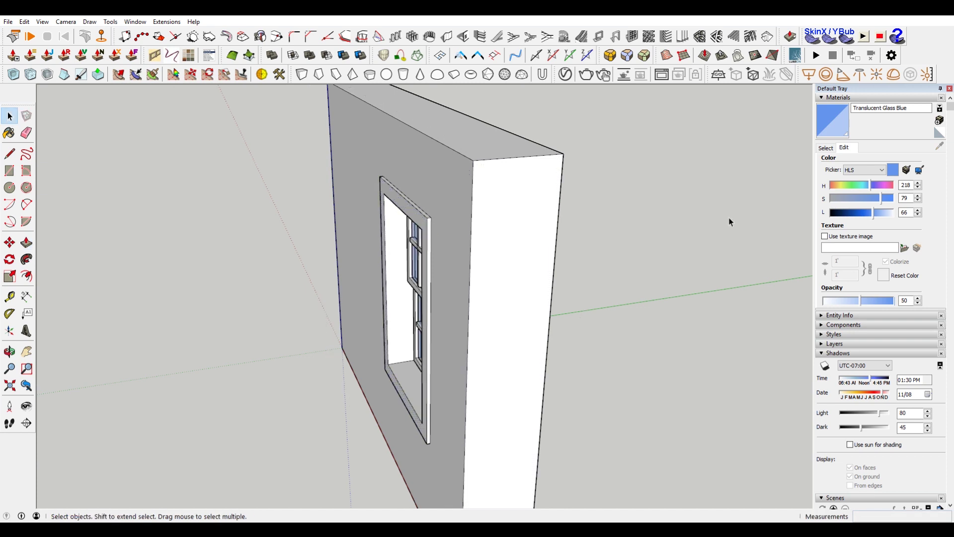
Step: Open the wall group, undo the raised trim border around the window opening, and delete the opening's infill face
{"action": "middle_click_drag", "start_coordinate": [728, 217], "coordinate": [499, 273]}
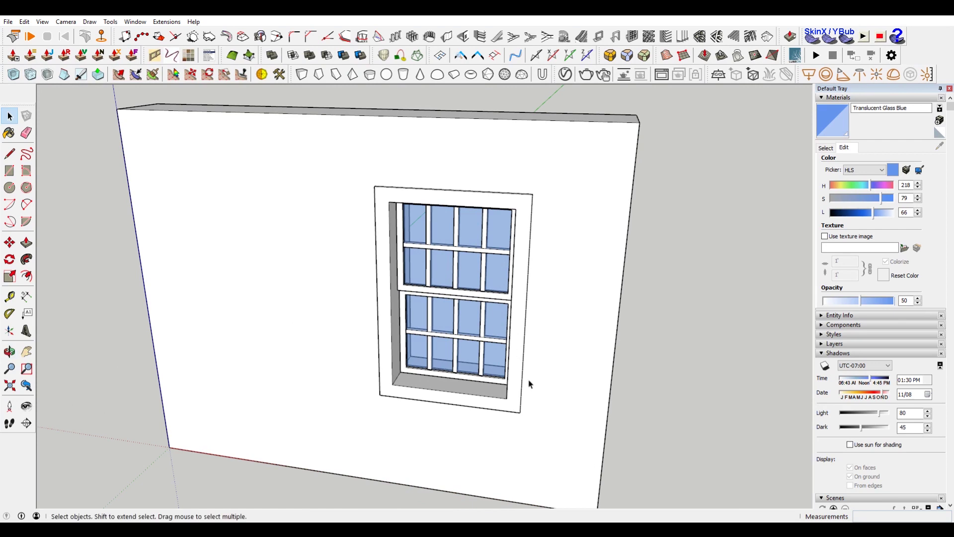
{"action": "scroll", "coordinate": [532, 360], "scroll_direction": "up", "scroll_amount": 3}
{"action": "double_click", "coordinate": [532, 359]}
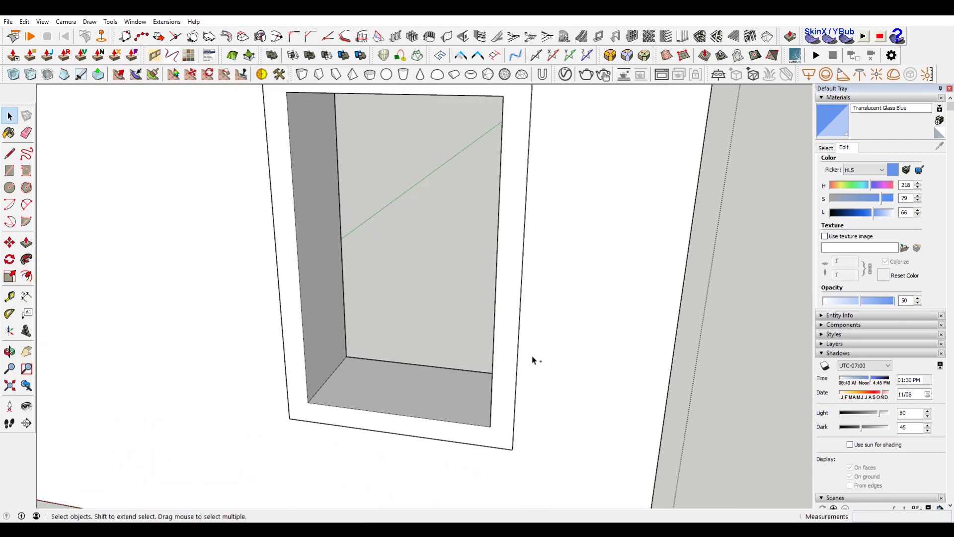
{"action": "key", "text": "ctrl+z"}
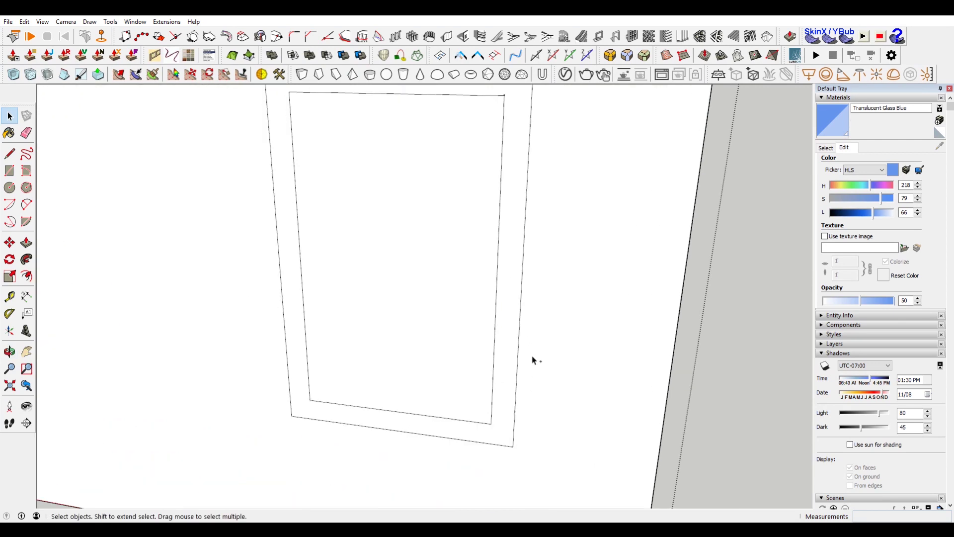
{"action": "key", "text": "ctrl+z"}
{"action": "left_click", "coordinate": [448, 352]}
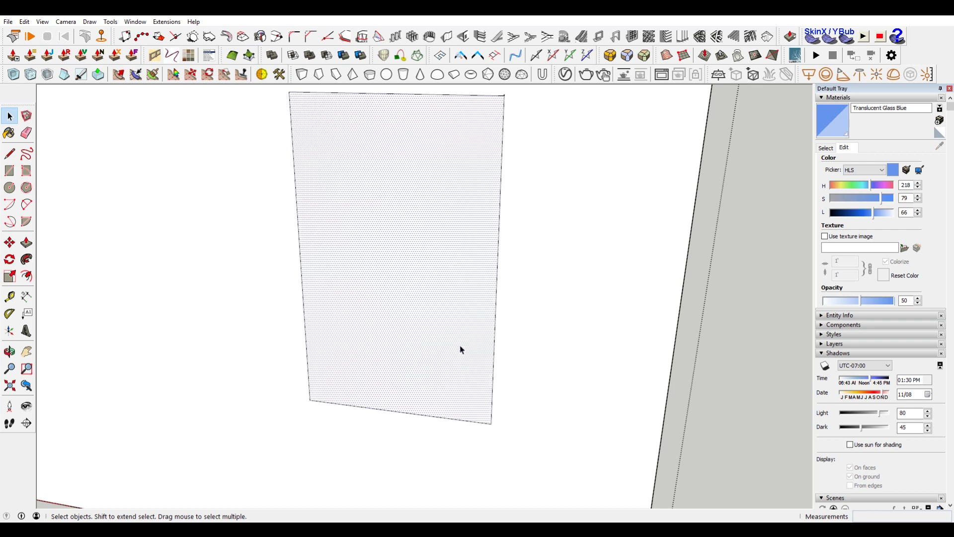
{"action": "key", "text": "Delete"}
Step: Draw two profile edges with the Line tool: from the opening's side edge outward along the wall, and perpendicular away from the wall
{"action": "key", "text": "l"}
{"action": "left_click", "coordinate": [492, 390]}
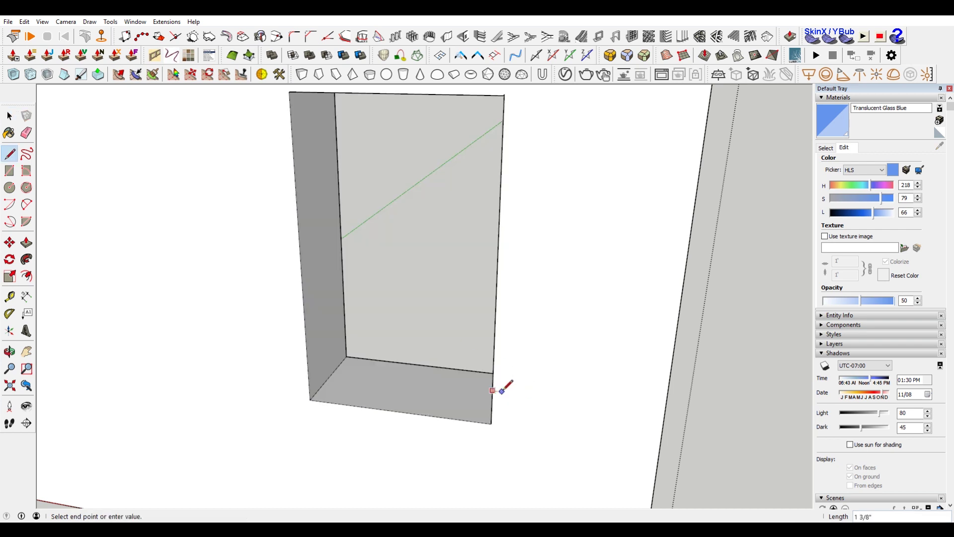
{"action": "scroll", "coordinate": [502, 391], "scroll_direction": "up", "scroll_amount": 2}
{"action": "scroll", "coordinate": [517, 392], "scroll_direction": "up", "scroll_amount": 3}
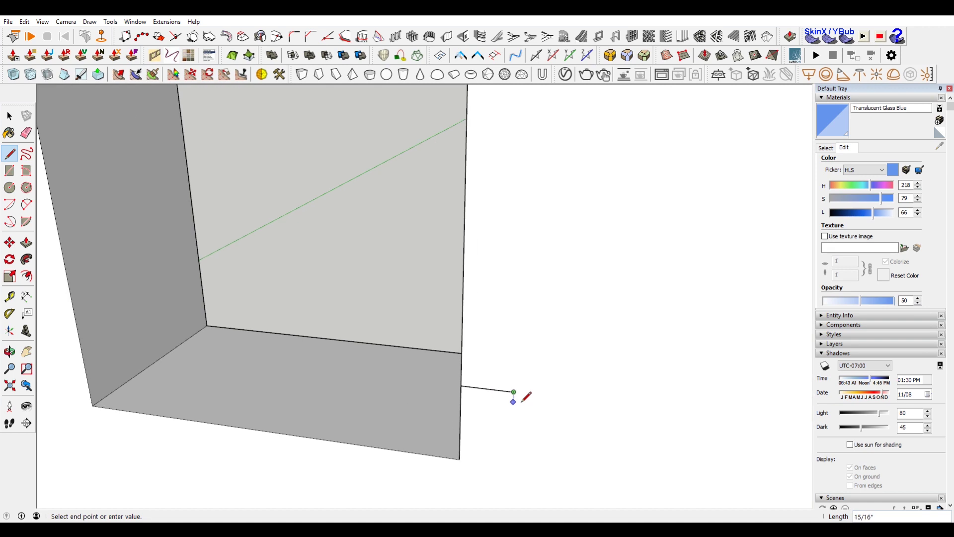
{"action": "middle_click_drag", "start_coordinate": [502, 408], "coordinate": [420, 431]}
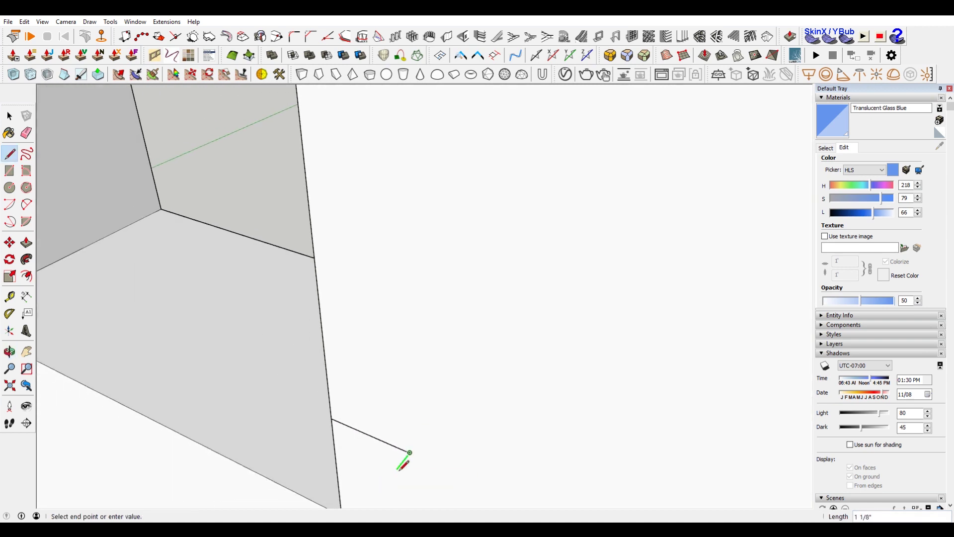
{"action": "scroll", "coordinate": [381, 471], "scroll_direction": "up", "scroll_amount": 2}
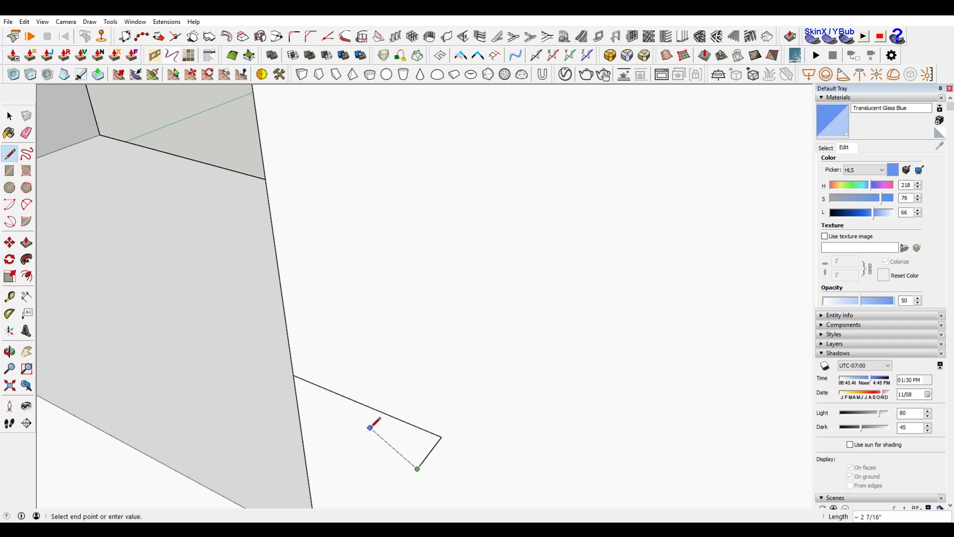
Step: Close the trim profile with an arc bulging about 5/16" from the free line end back to the opening's edge
{"action": "key", "text": "a"}
{"action": "left_click", "coordinate": [417, 468]}
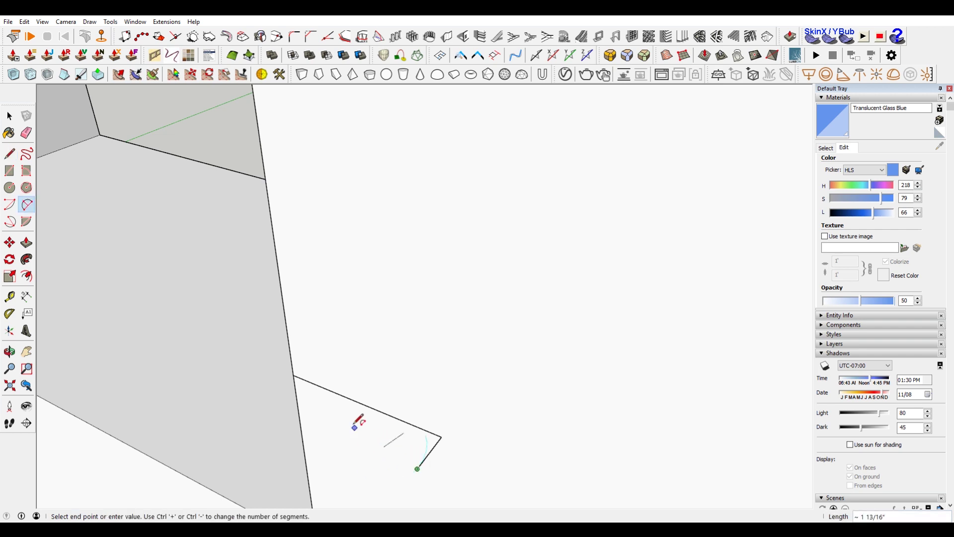
{"action": "left_click", "coordinate": [294, 375]}
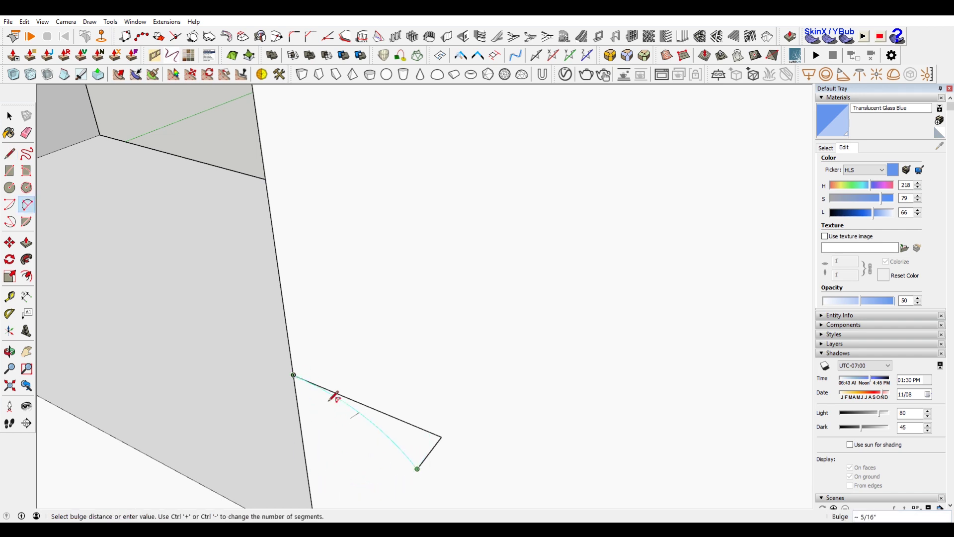
{"action": "left_click", "coordinate": [344, 427]}
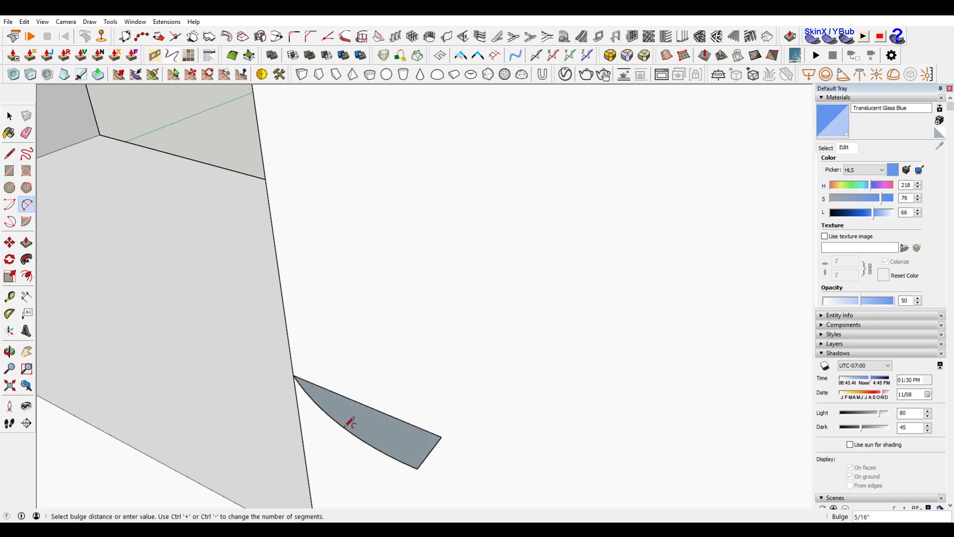
Step: Select the front edges of the window opening and try to sweep the trim profile around them with Follow Me
{"action": "scroll", "coordinate": [269, 406], "scroll_direction": "down", "scroll_amount": 3}
{"action": "middle_click_drag", "start_coordinate": [271, 404], "coordinate": [479, 356]}
{"action": "scroll", "coordinate": [485, 354], "scroll_direction": "down", "scroll_amount": 4}
{"action": "scroll", "coordinate": [492, 347], "scroll_direction": "down", "scroll_amount": 3}
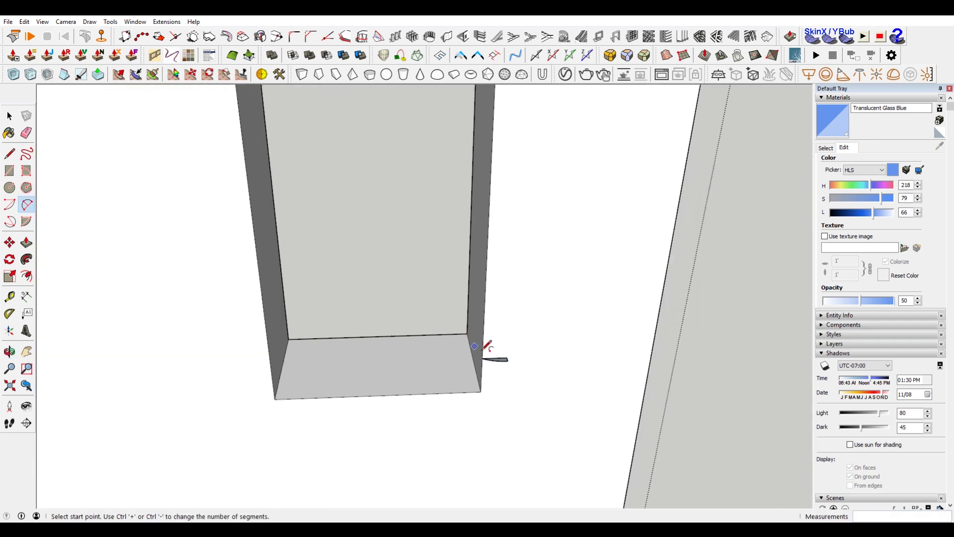
{"action": "key", "text": "space"}
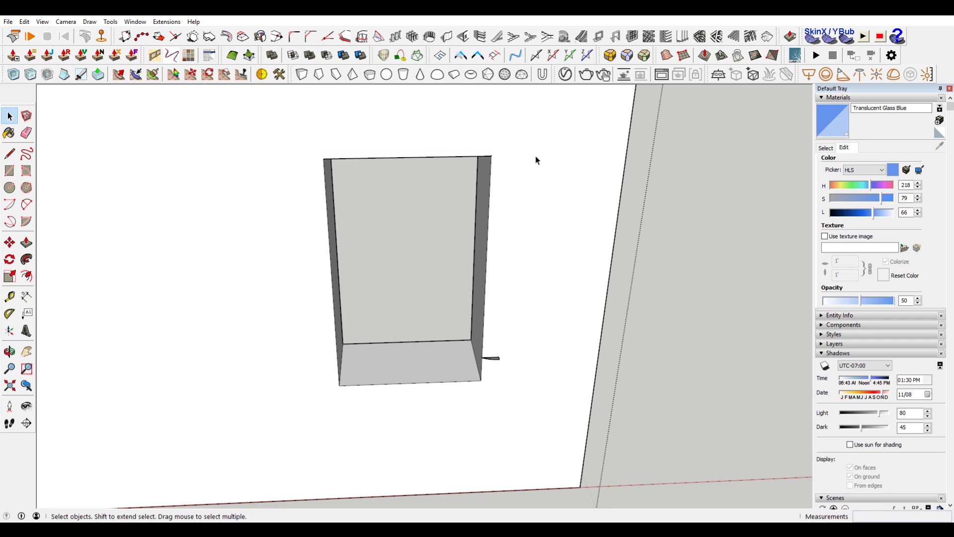
{"action": "left_click_drag", "start_coordinate": [490, 182], "coordinate": [497, 183]}
{"action": "left_click_drag", "start_coordinate": [279, 134], "coordinate": [343, 422], "text": "ctrl"}
{"action": "left_click_drag", "start_coordinate": [316, 378], "coordinate": [496, 401], "text": "ctrl"}
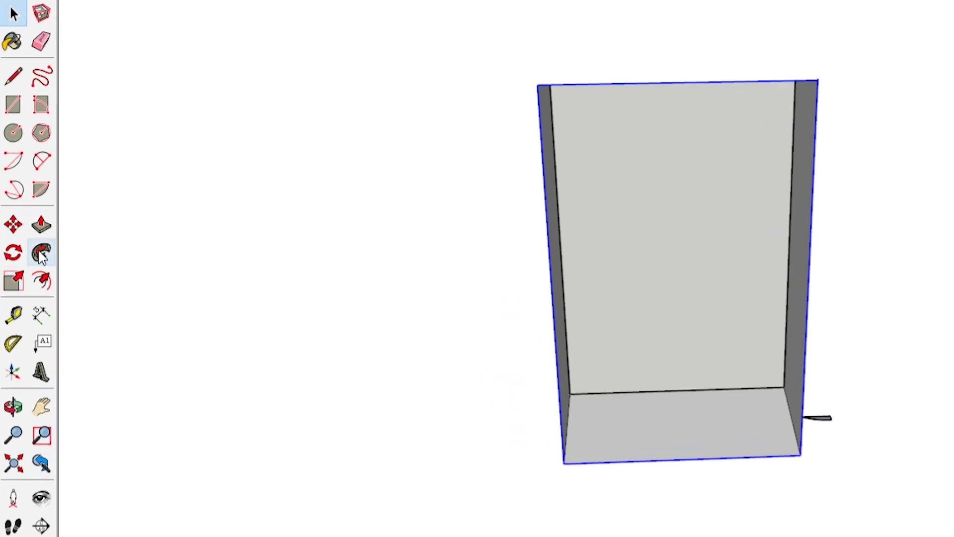
{"action": "left_click", "coordinate": [40, 252]}
{"action": "left_click", "coordinate": [817, 418]}
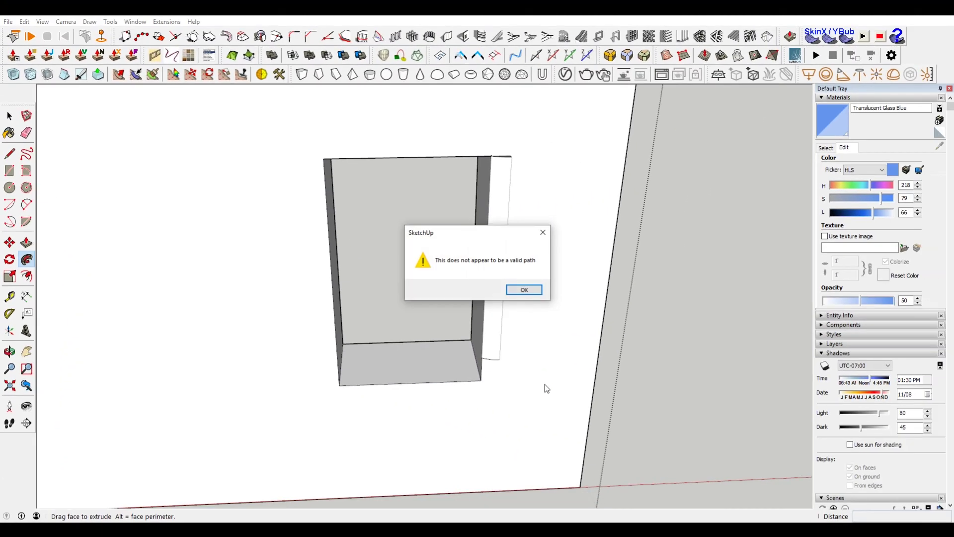
{"action": "left_click", "coordinate": [525, 290]}
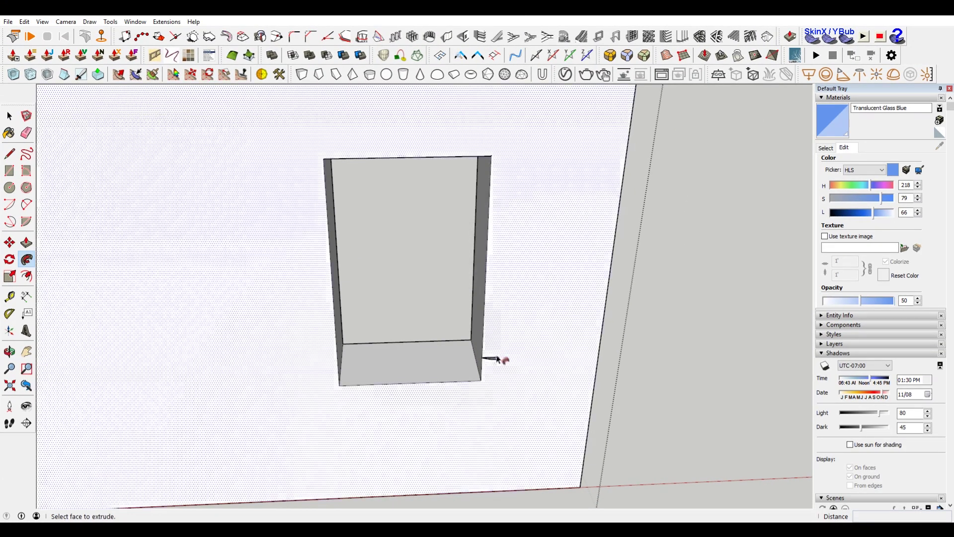
Step: Sweep the curved trim profile manually with Follow Me along all four front edges of the window opening
{"action": "middle_click_drag", "start_coordinate": [504, 366], "coordinate": [484, 397]}
{"action": "scroll", "coordinate": [474, 380], "scroll_direction": "up", "scroll_amount": 3}
{"action": "left_click_drag", "start_coordinate": [469, 376], "coordinate": [445, 114]}
{"action": "scroll", "coordinate": [446, 113], "scroll_direction": "down", "scroll_amount": 1}
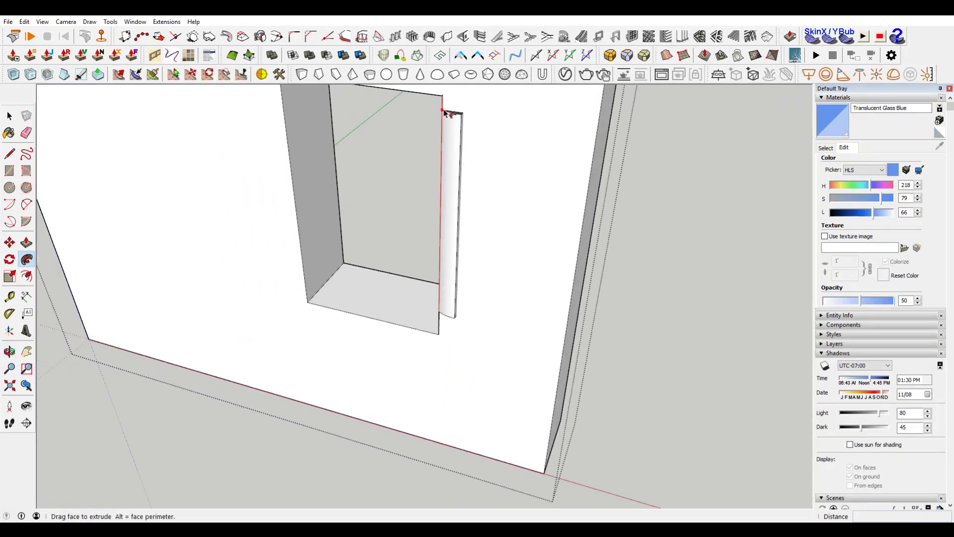
{"action": "scroll", "coordinate": [365, 100], "scroll_direction": "down", "scroll_amount": 3}
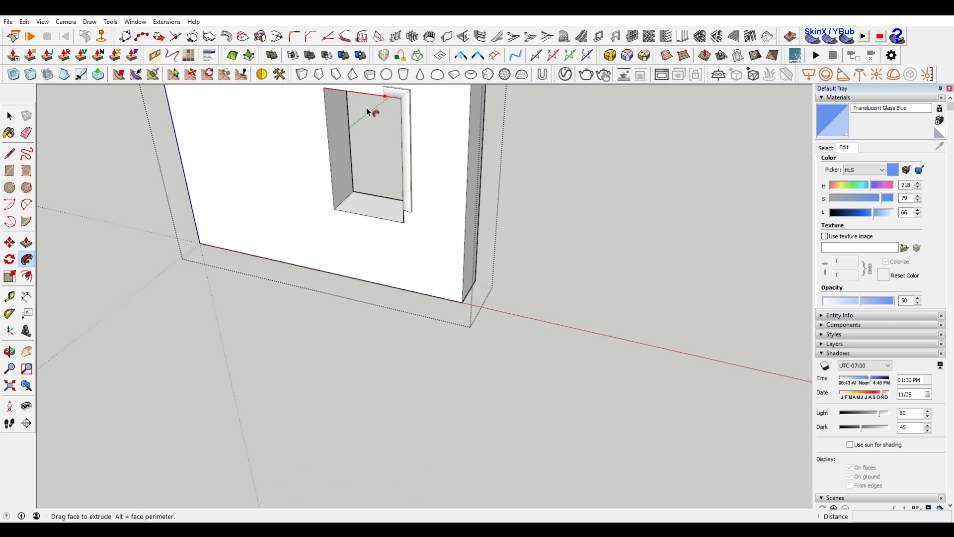
{"action": "mouse_move", "coordinate": [366, 107]}
{"action": "middle_mouse_down"}
{"action": "mouse_move", "coordinate": [406, 130]}
{"action": "mouse_move", "coordinate": [374, 115]}
{"action": "middle_mouse_up"}
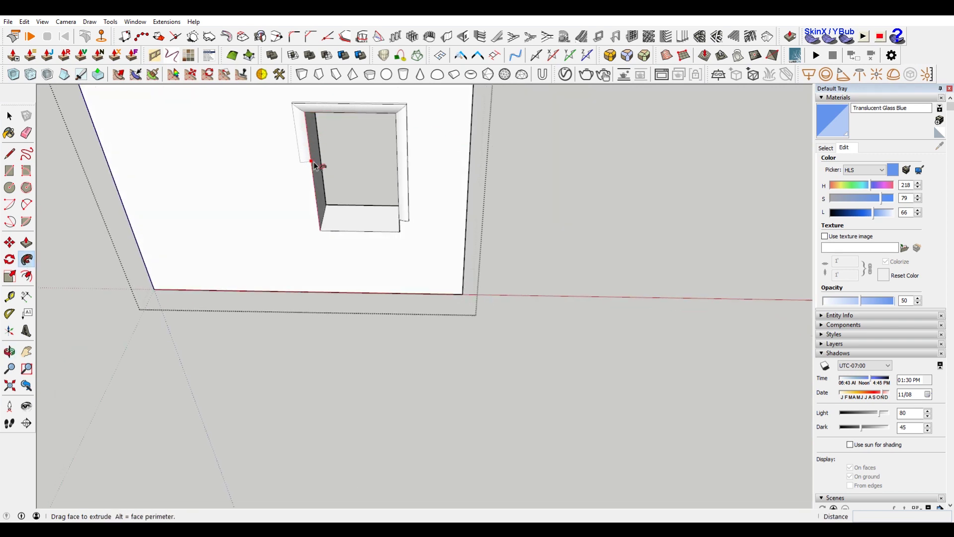
{"action": "left_click_drag", "start_coordinate": [387, 236], "coordinate": [404, 218]}
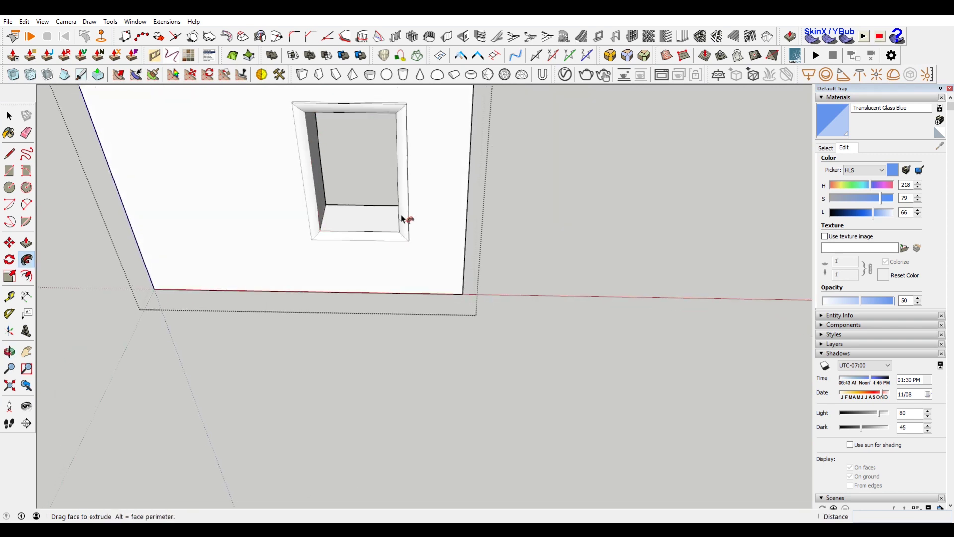
{"action": "left_click", "coordinate": [402, 215]}
Step: Turn off the display of hidden geometry and exit the wall group
{"action": "middle_click_drag", "start_coordinate": [448, 222], "coordinate": [338, 167]}
{"action": "scroll", "coordinate": [423, 196], "scroll_direction": "up", "scroll_amount": 4}
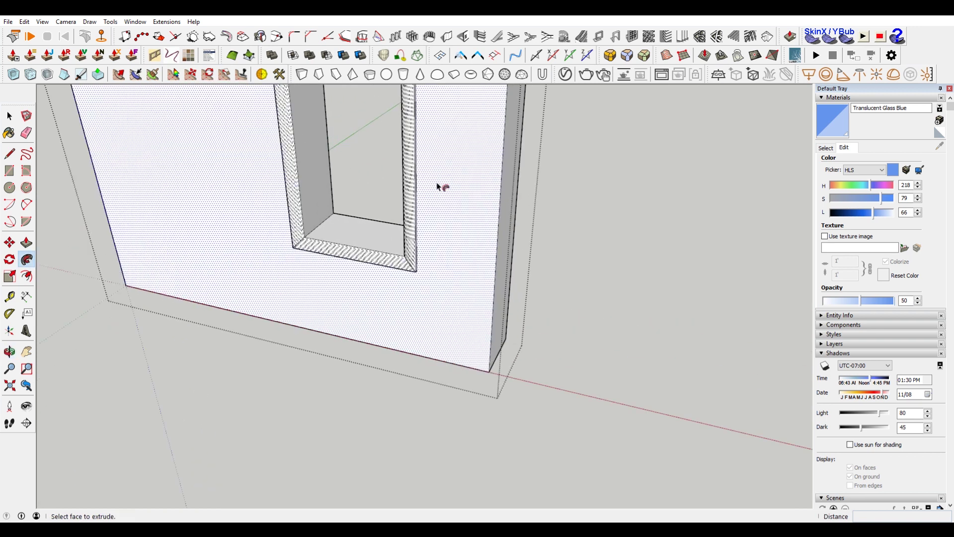
{"action": "left_click", "coordinate": [43, 23]}
{"action": "left_click", "coordinate": [63, 58]}
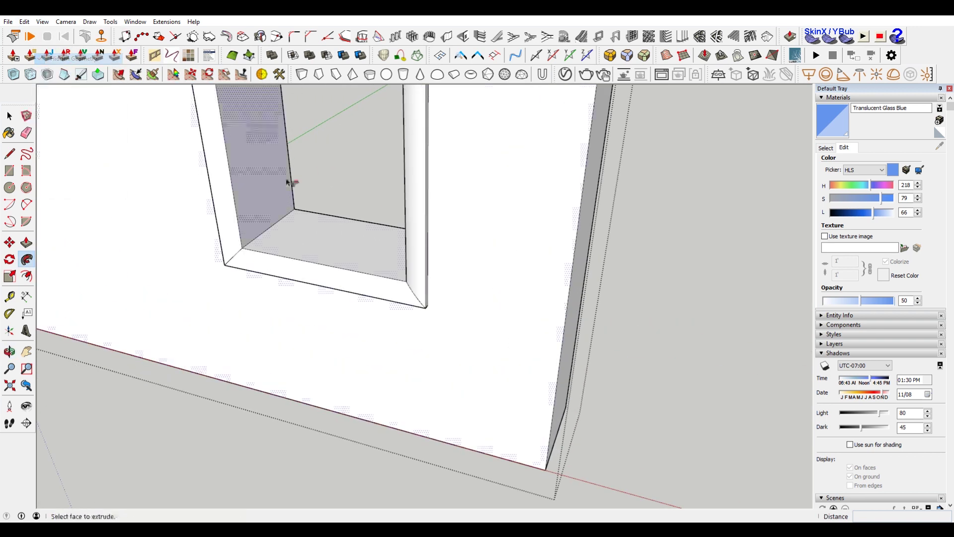
{"action": "middle_click_drag", "start_coordinate": [357, 233], "coordinate": [466, 219]}
{"action": "scroll", "coordinate": [521, 326], "scroll_direction": "down", "scroll_amount": 6}
{"action": "middle_click_drag", "start_coordinate": [564, 334], "coordinate": [463, 243]}
{"action": "key", "text": "space"}
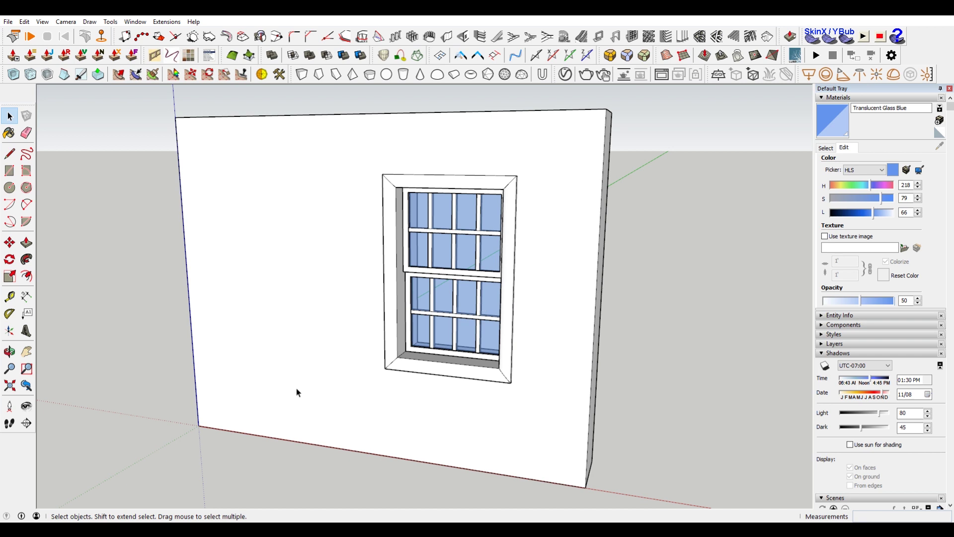
Step: Examine the curved trim around the window and its mitred lower corners from several angles
{"action": "middle_click_drag", "start_coordinate": [481, 340], "coordinate": [437, 409]}
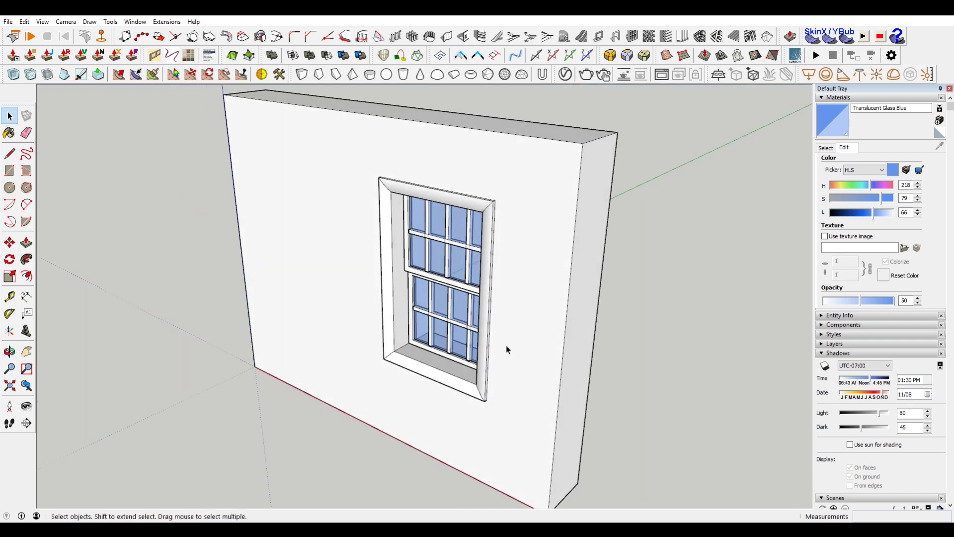
{"action": "middle_click_drag", "start_coordinate": [507, 349], "coordinate": [711, 454]}
{"action": "scroll", "coordinate": [502, 334], "scroll_direction": "up", "scroll_amount": 5}
{"action": "middle_click_drag", "start_coordinate": [502, 334], "coordinate": [574, 288]}
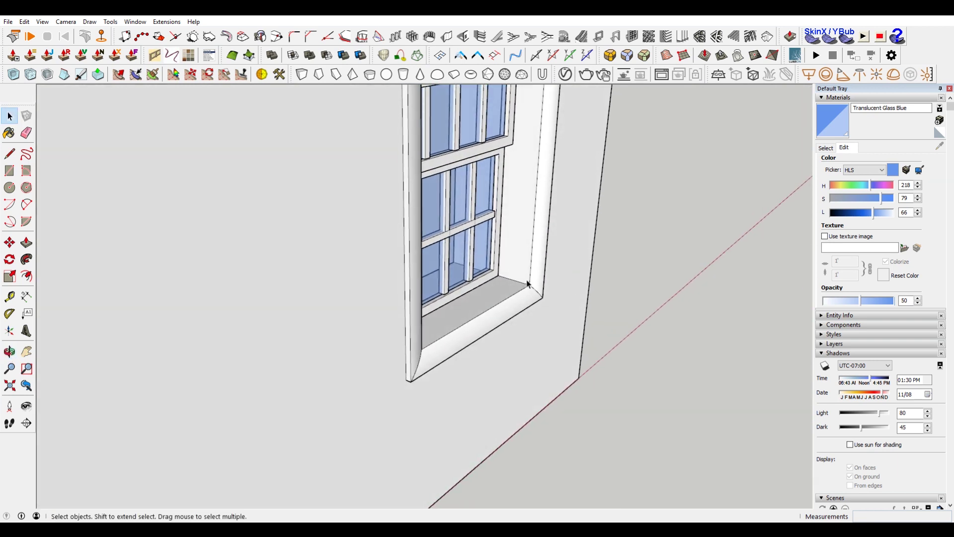
{"action": "scroll", "coordinate": [528, 283], "scroll_direction": "up", "scroll_amount": 3}
{"action": "middle_click_drag", "start_coordinate": [526, 288], "coordinate": [487, 320]}
{"action": "left_click", "coordinate": [380, 309]}
{"action": "scroll", "coordinate": [392, 311], "scroll_direction": "down", "scroll_amount": 3}
{"action": "scroll", "coordinate": [322, 342], "scroll_direction": "down", "scroll_amount": 5}
Step: Open the wall group, select the trim piece below the window opening, and try to move it downward
{"action": "double_click", "coordinate": [379, 338]}
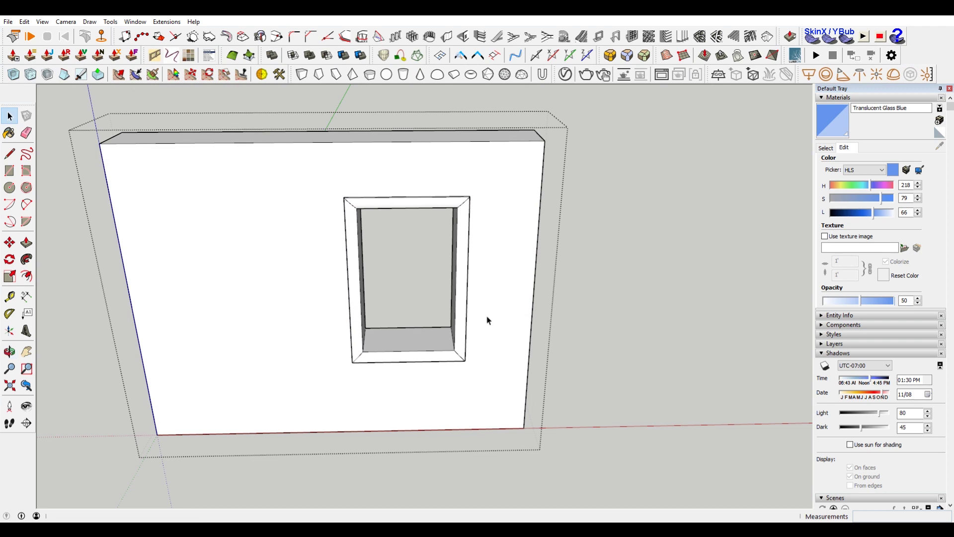
{"action": "middle_click_drag", "start_coordinate": [383, 363], "coordinate": [260, 324]}
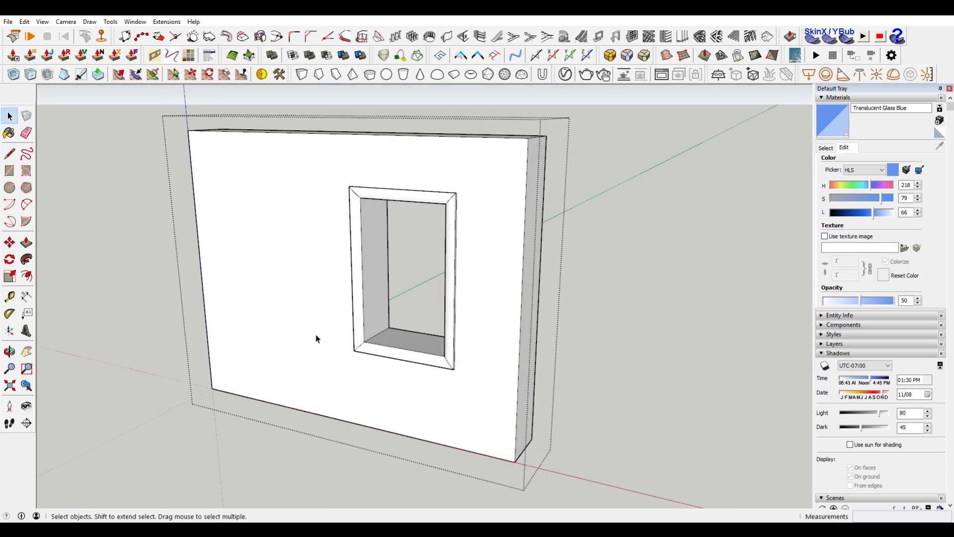
{"action": "left_click_drag", "start_coordinate": [313, 324], "coordinate": [489, 407]}
{"action": "middle_click_drag", "start_coordinate": [402, 385], "coordinate": [425, 373]}
{"action": "left_click_drag", "start_coordinate": [323, 344], "coordinate": [443, 379]}
{"action": "scroll", "coordinate": [444, 304], "scroll_direction": "up", "scroll_amount": 4}
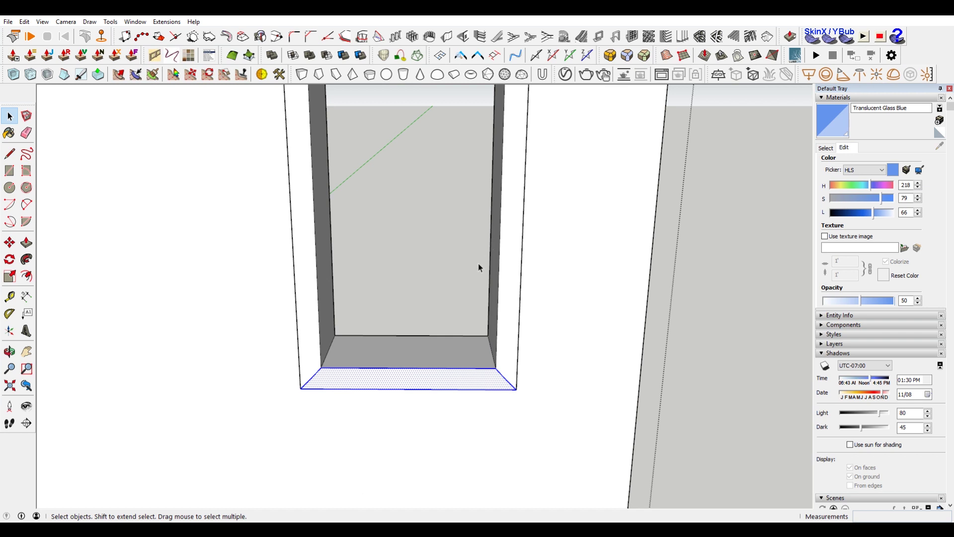
{"action": "key", "text": "m"}
{"action": "scroll", "coordinate": [489, 385], "scroll_direction": "down", "scroll_amount": 4}
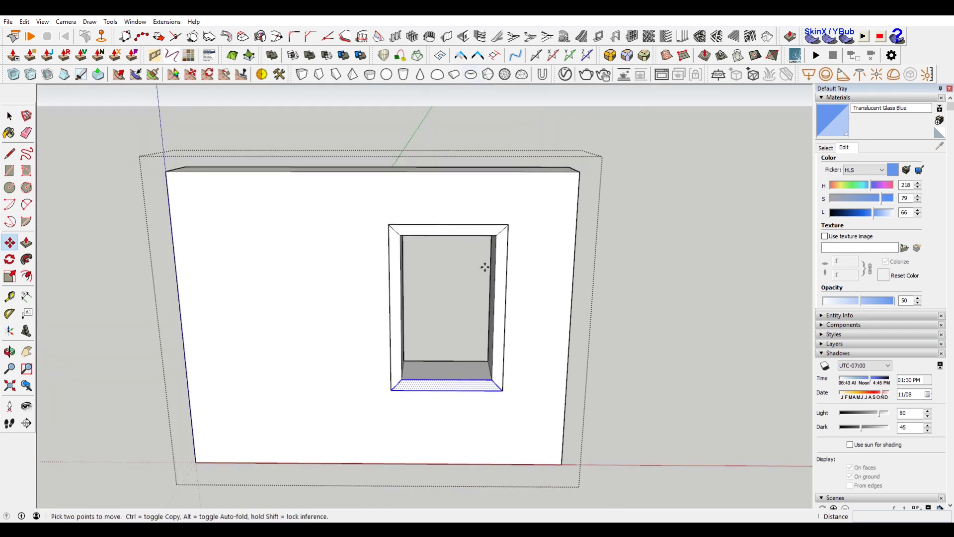
{"action": "left_click", "coordinate": [535, 311]}
{"action": "left_click", "coordinate": [531, 332]}
{"action": "middle_click_drag", "start_coordinate": [531, 332], "coordinate": [479, 347]}
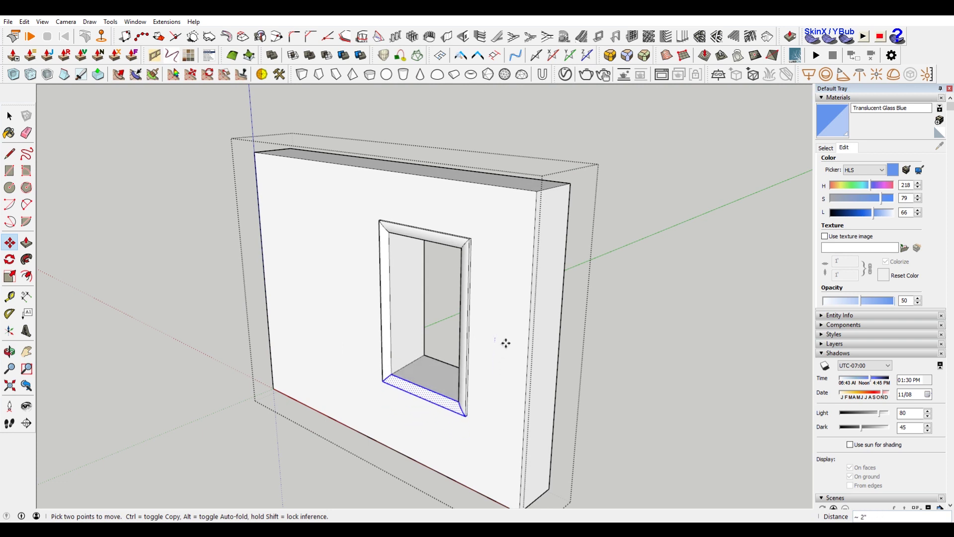
{"action": "scroll", "coordinate": [505, 343], "scroll_direction": "up", "scroll_amount": 3}
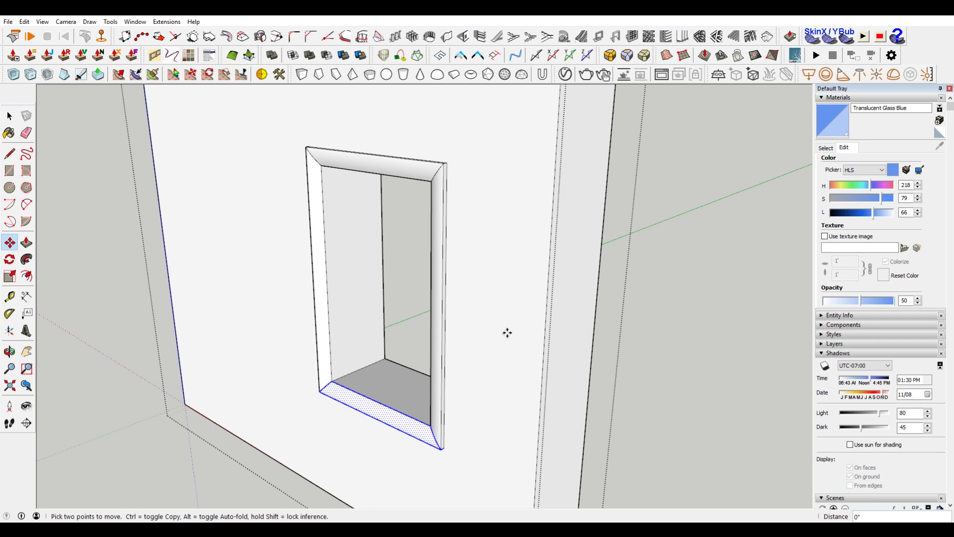
{"action": "middle_click_drag", "start_coordinate": [502, 337], "coordinate": [473, 314]}
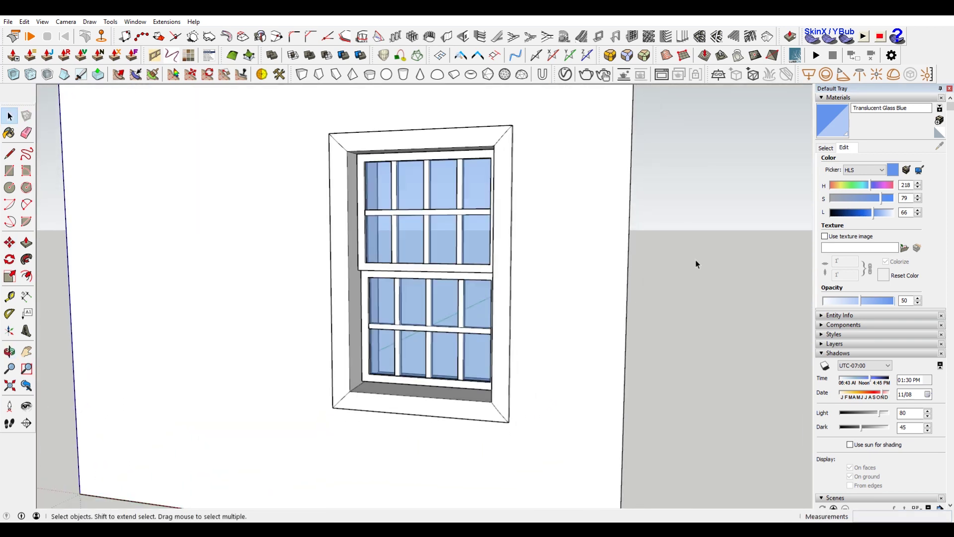
Step: Open the wall group and move the trim and sill surface below the window opening up about 9/16" to the lower sash's bottom corner
{"action": "middle_click_drag", "start_coordinate": [695, 259], "coordinate": [505, 266]}
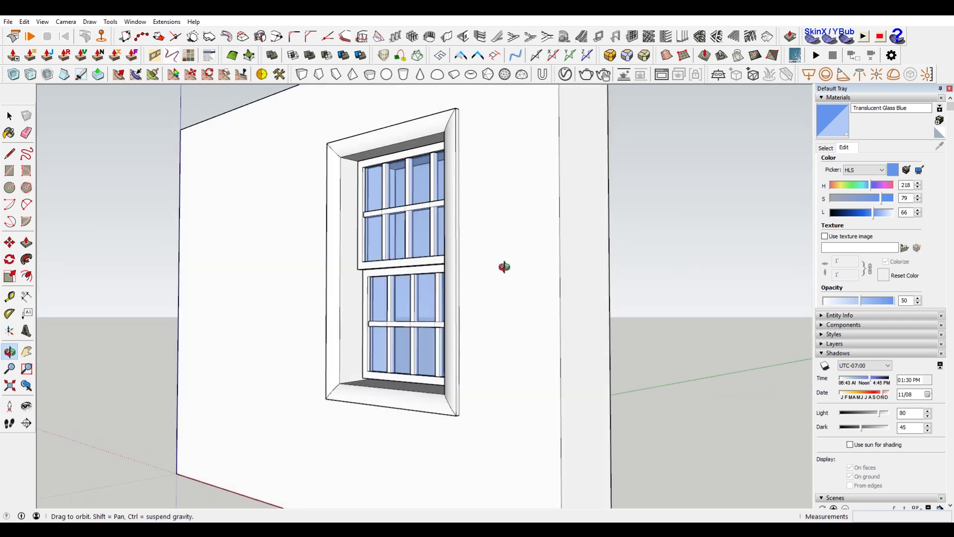
{"action": "scroll", "coordinate": [357, 330], "scroll_direction": "up", "scroll_amount": 5}
{"action": "left_click", "coordinate": [430, 302]}
{"action": "left_click", "coordinate": [390, 422]}
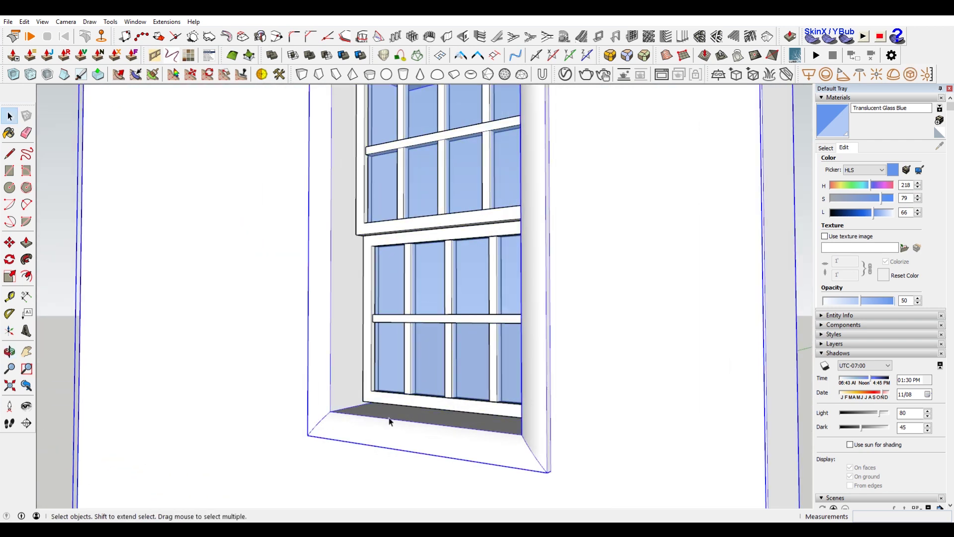
{"action": "double_click", "coordinate": [397, 416]}
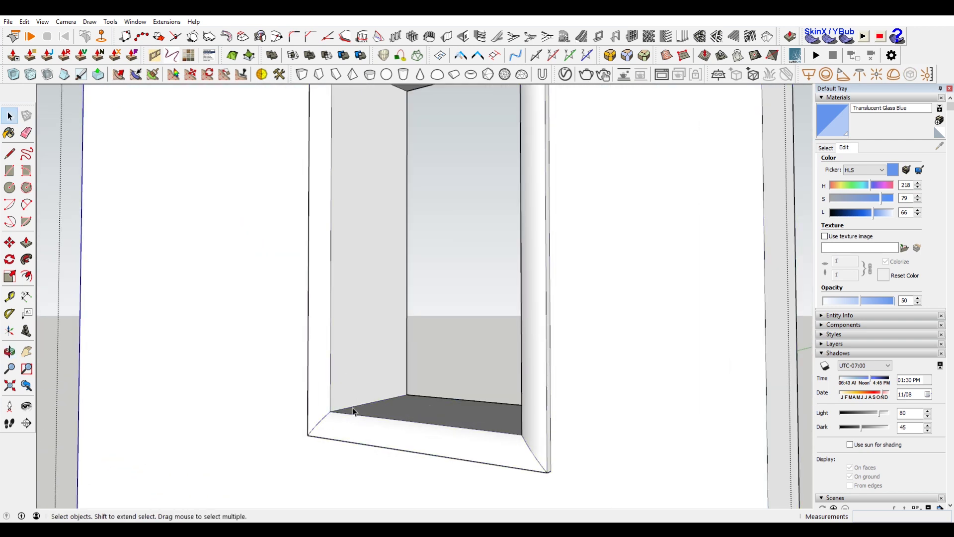
{"action": "middle_click_drag", "start_coordinate": [353, 410], "coordinate": [420, 415]}
{"action": "left_click_drag", "start_coordinate": [213, 345], "coordinate": [641, 498]}
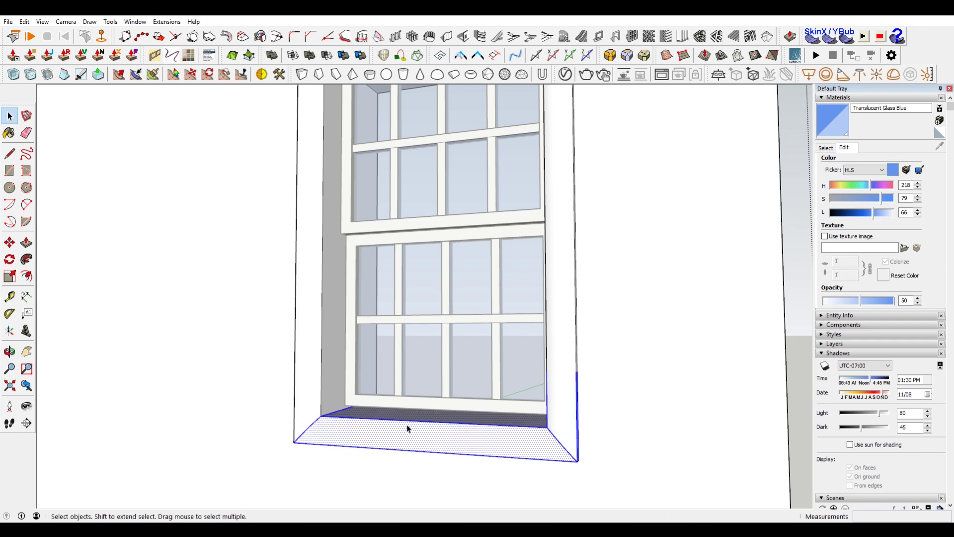
{"action": "key", "text": "m"}
{"action": "scroll", "coordinate": [348, 408], "scroll_direction": "up", "scroll_amount": 8}
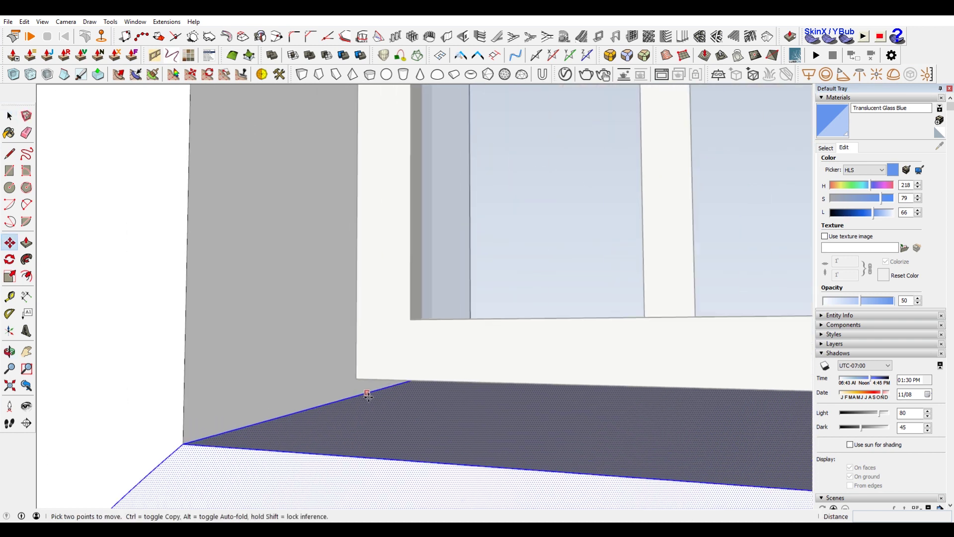
{"action": "left_click", "coordinate": [368, 395]}
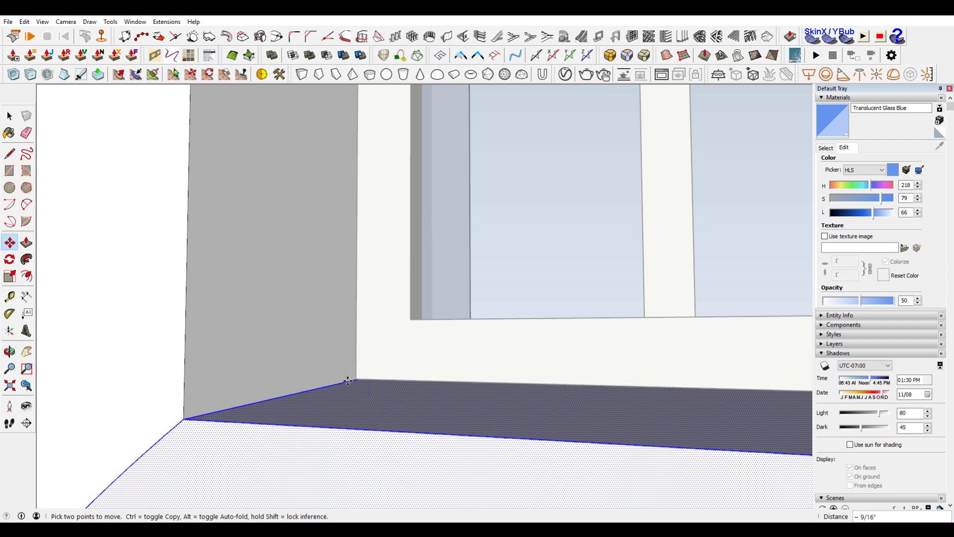
{"action": "scroll", "coordinate": [428, 315], "scroll_direction": "down", "scroll_amount": 5}
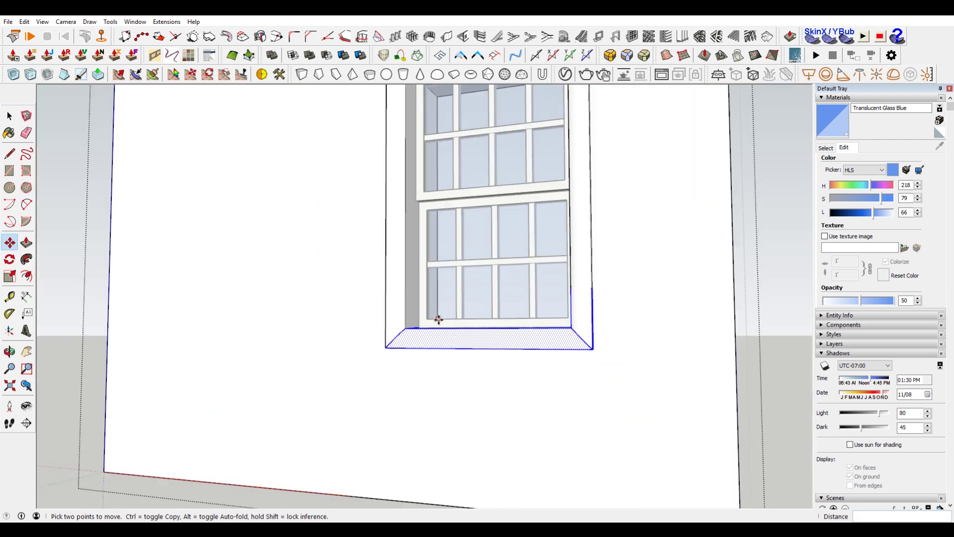
Step: Exit the wall group and examine the window and its trim from the back and front of the wall
{"action": "key", "text": "space"}
{"action": "left_click", "coordinate": [483, 324]}
{"action": "left_click", "coordinate": [98, 225]}
{"action": "middle_click_drag", "start_coordinate": [128, 239], "coordinate": [527, 352]}
{"action": "middle_click_drag", "start_coordinate": [406, 327], "coordinate": [468, 399]}
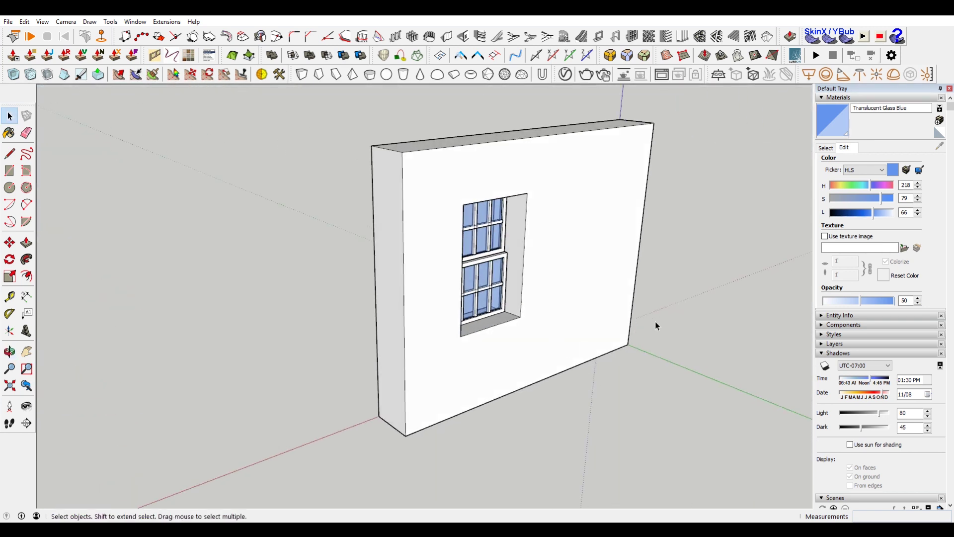
{"action": "middle_click_drag", "start_coordinate": [330, 369], "coordinate": [562, 238]}
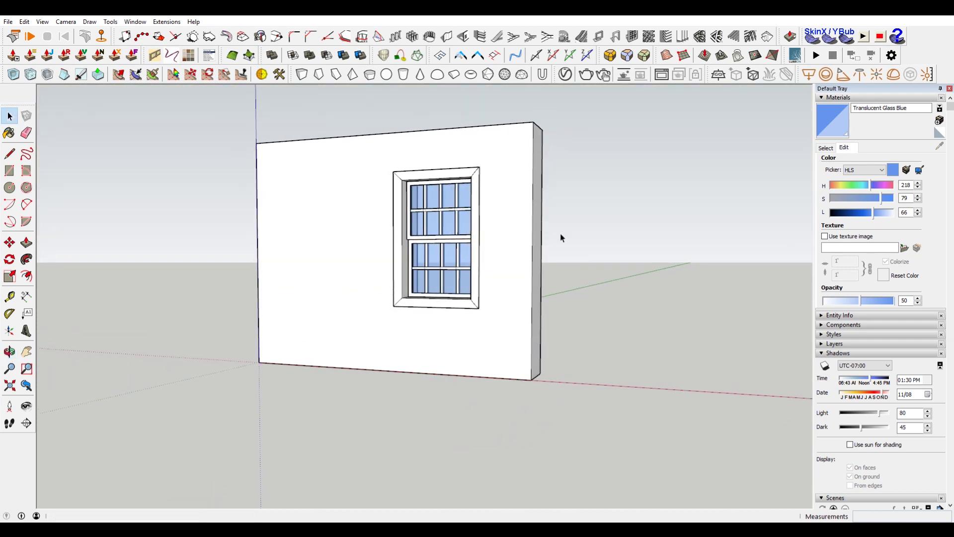